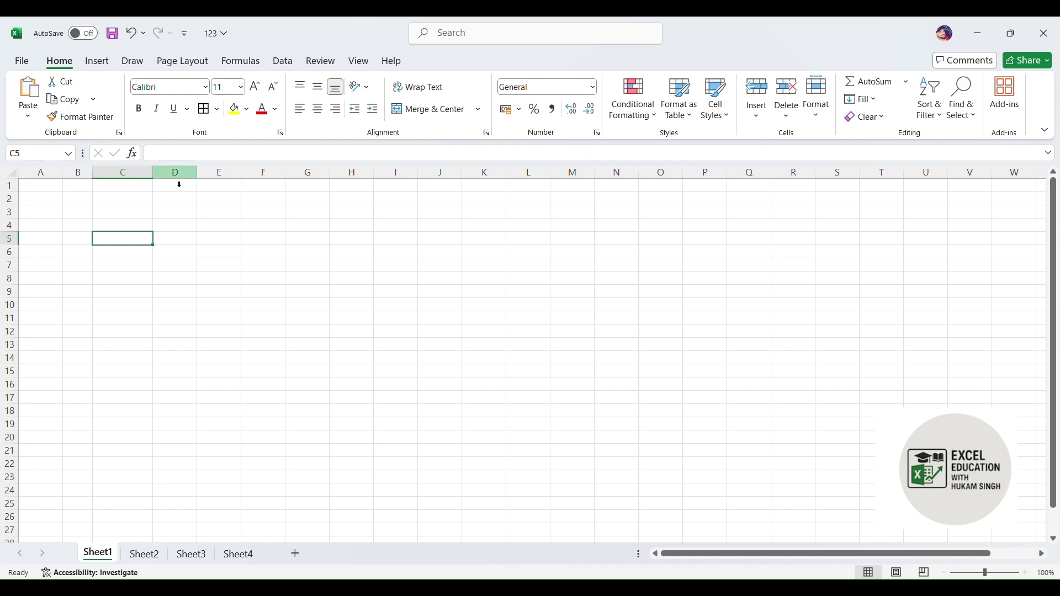
pyautogui.click(136, 228)
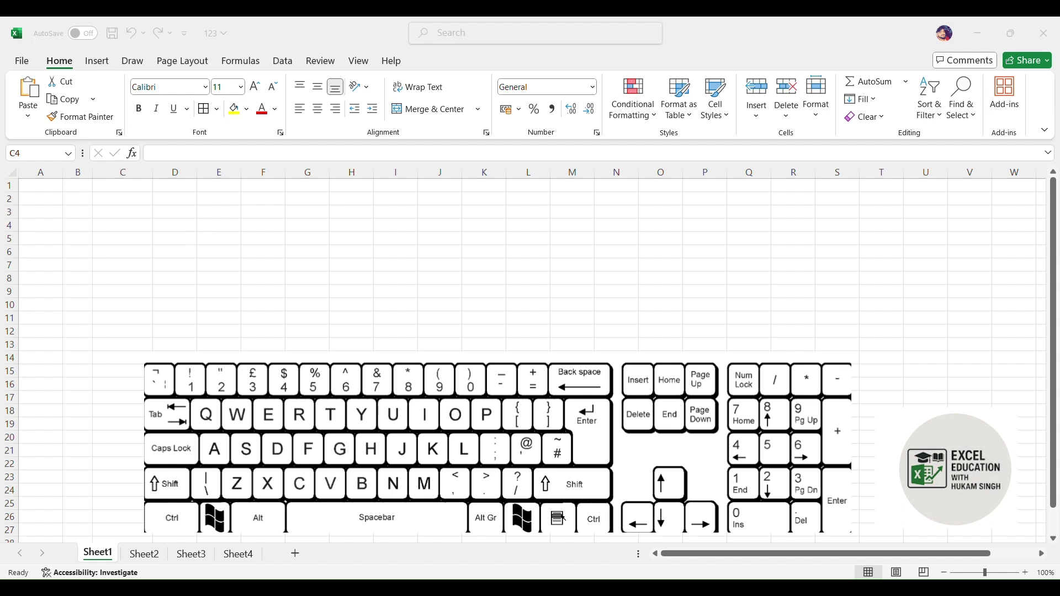
pyautogui.hotkey('alt', 'Tab')
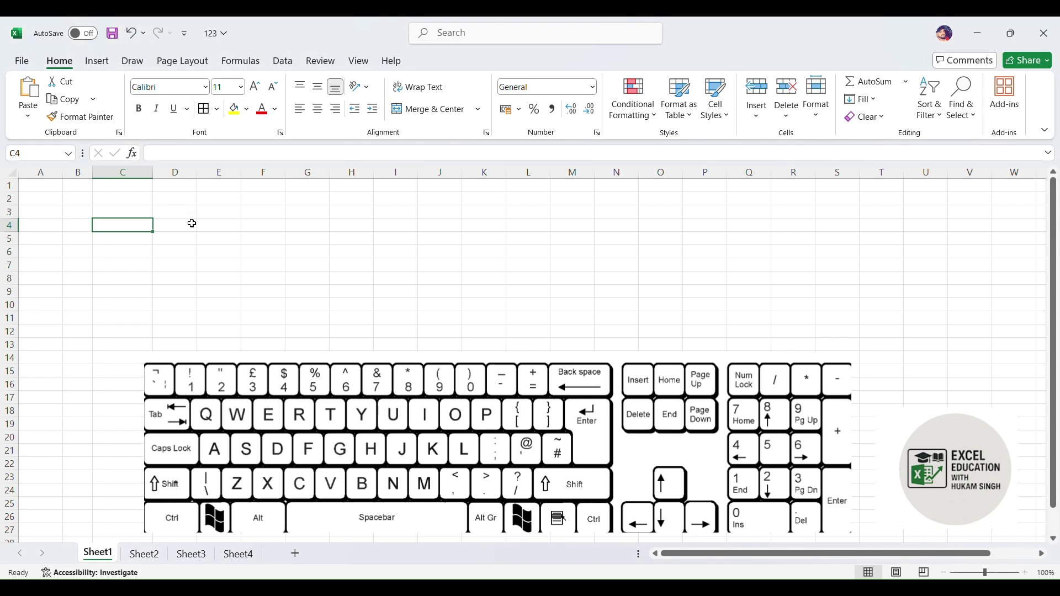
pyautogui.click(127, 216)
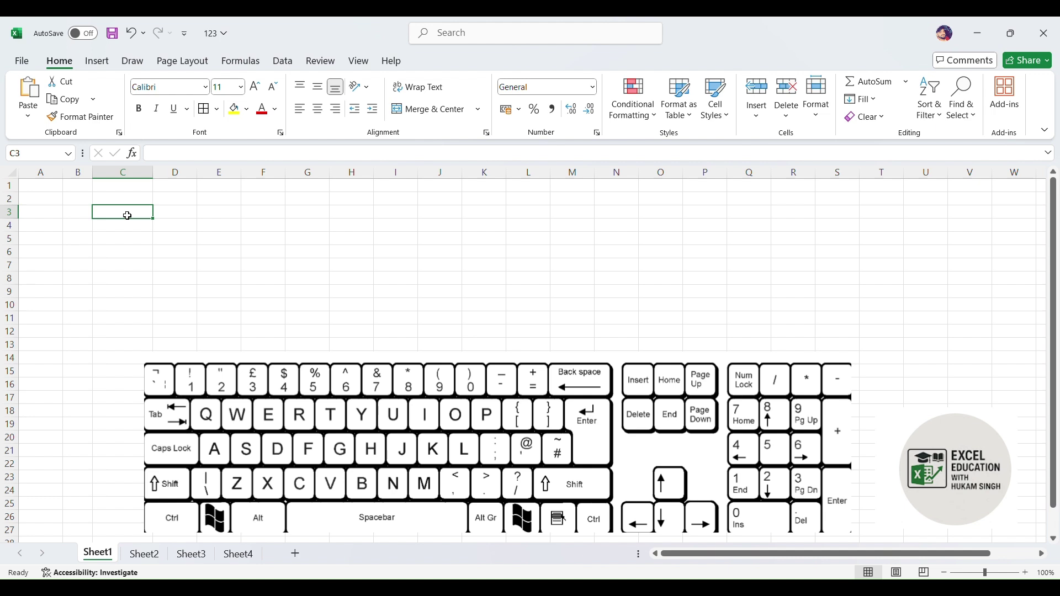
pyautogui.press('Left')
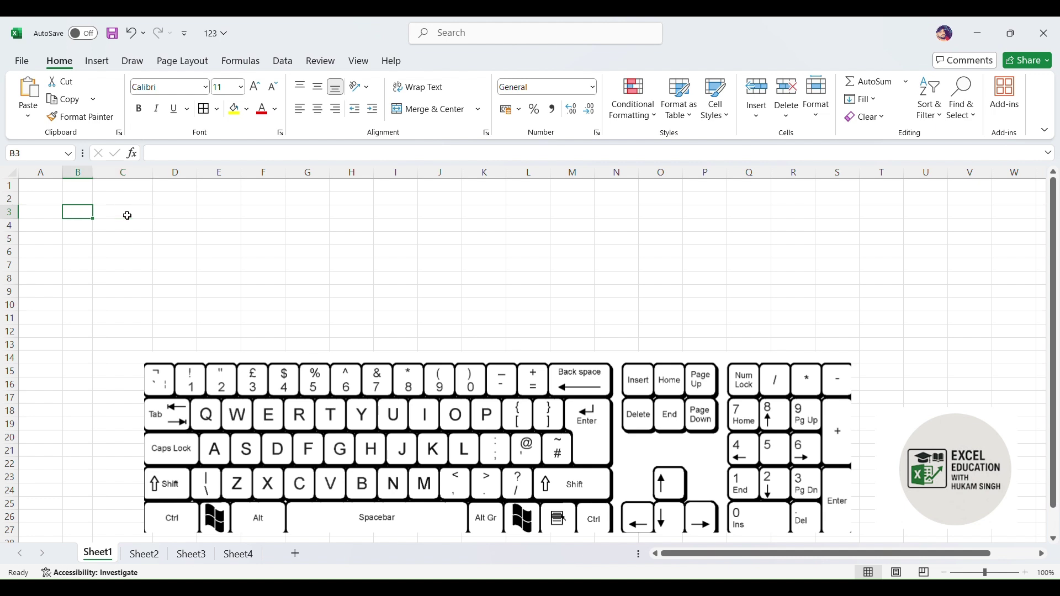
pyautogui.press('Left')
pyautogui.press('Right')
pyautogui.press('Right')
pyautogui.press('Right')
pyautogui.press('Left')
pyautogui.press('Left')
pyautogui.press('Right')
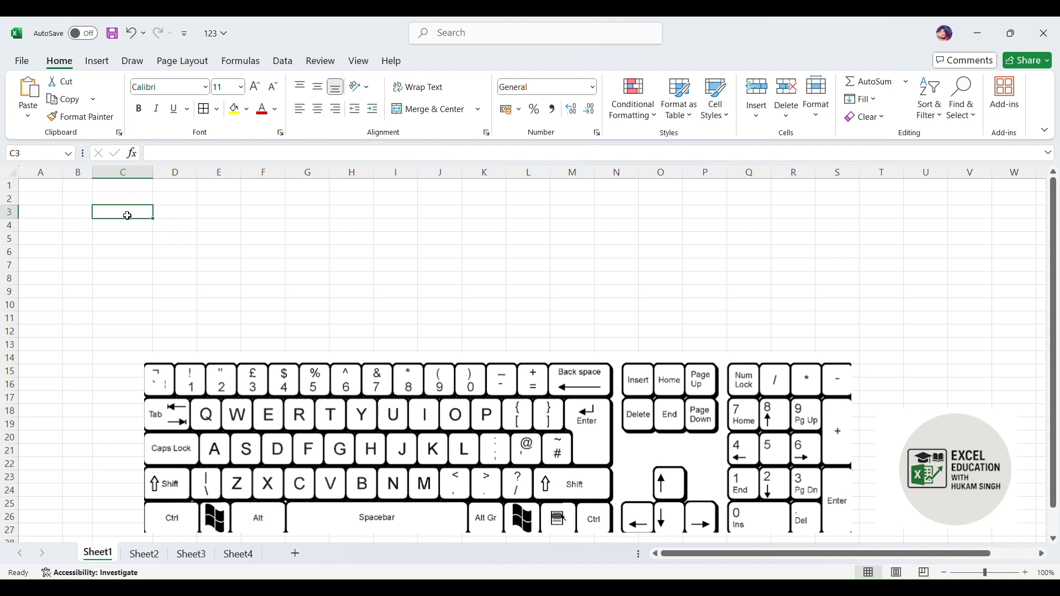
# Enter the column header "item" in cell D3
pyautogui.press('Right')
pyautogui.press('Left')
pyautogui.press('Left')
pyautogui.press('Right')
pyautogui.press('Right')
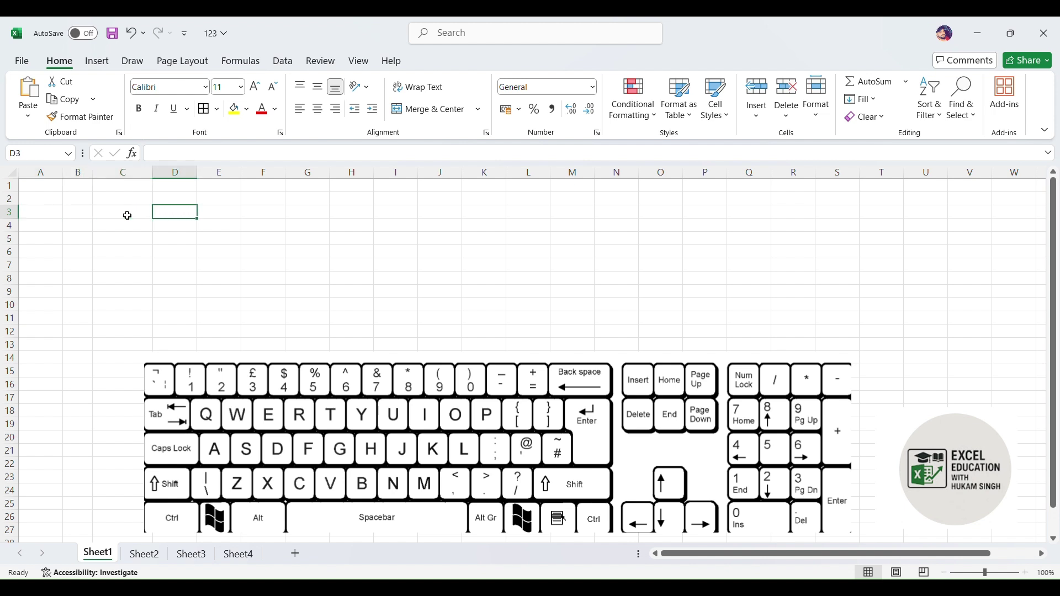
pyautogui.write('item')
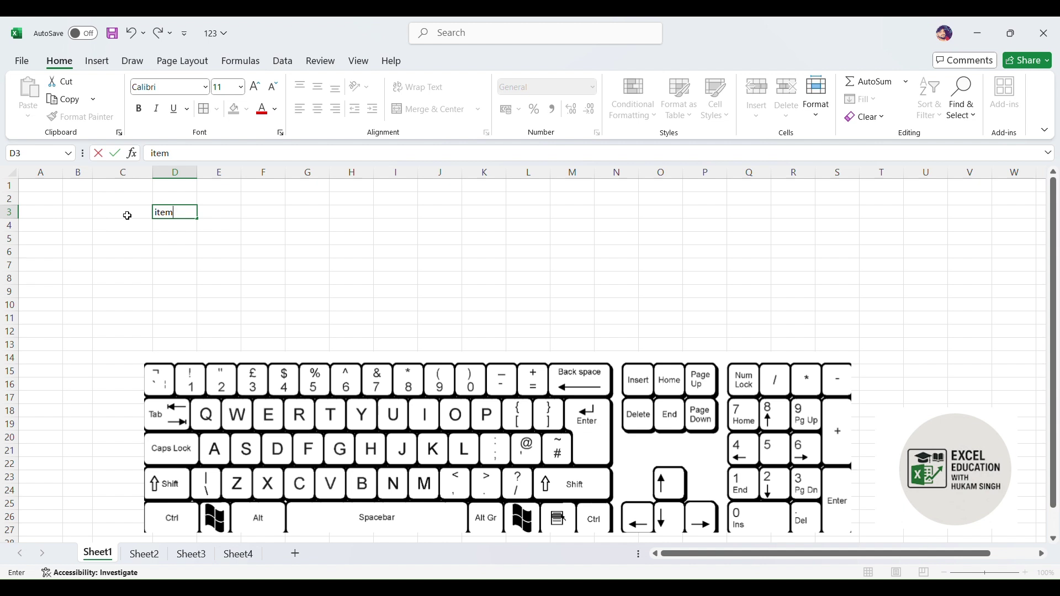
pyautogui.press('Right')
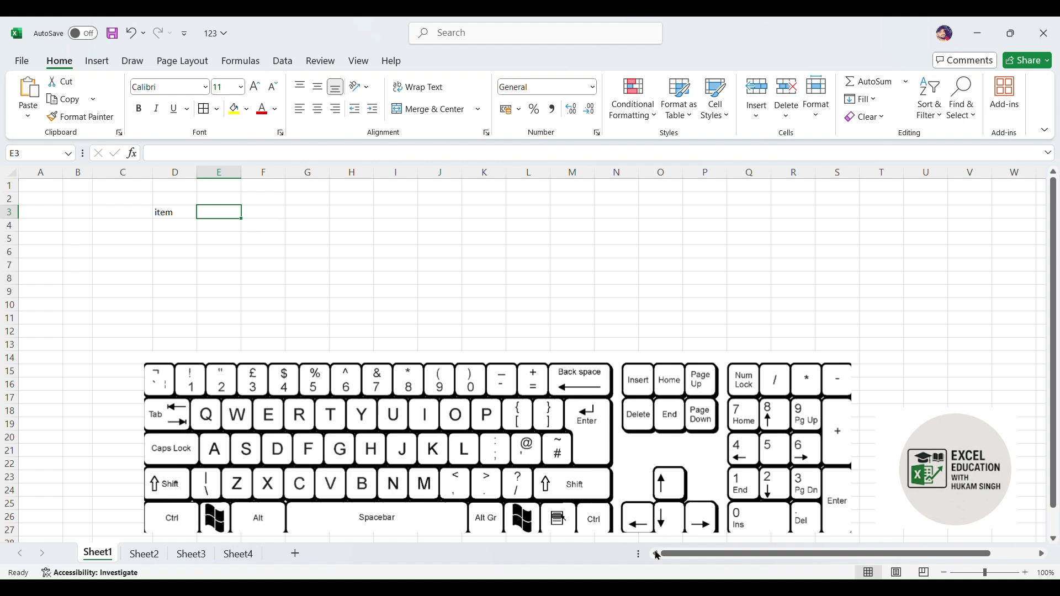
pyautogui.press('Right')
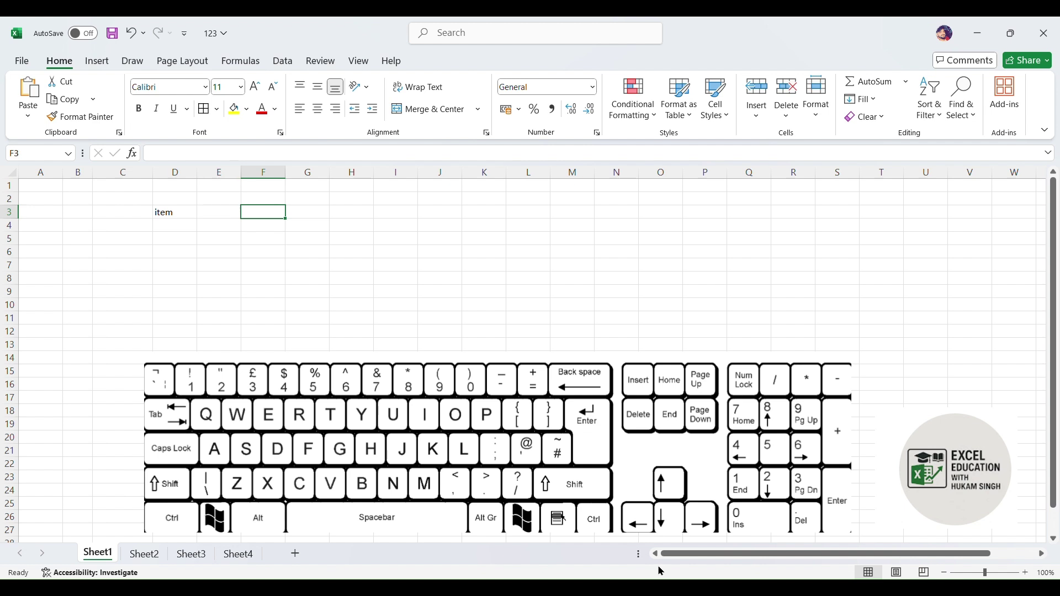
pyautogui.press('Right')
pyautogui.press('Right')
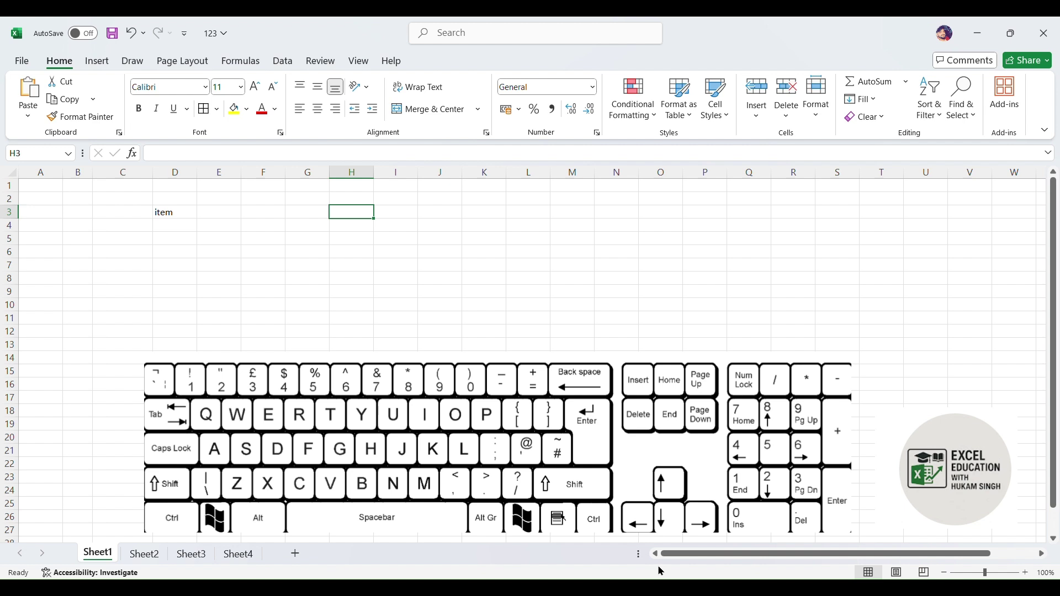
pyautogui.press('Right')
pyautogui.press('Right')
pyautogui.press('Right')
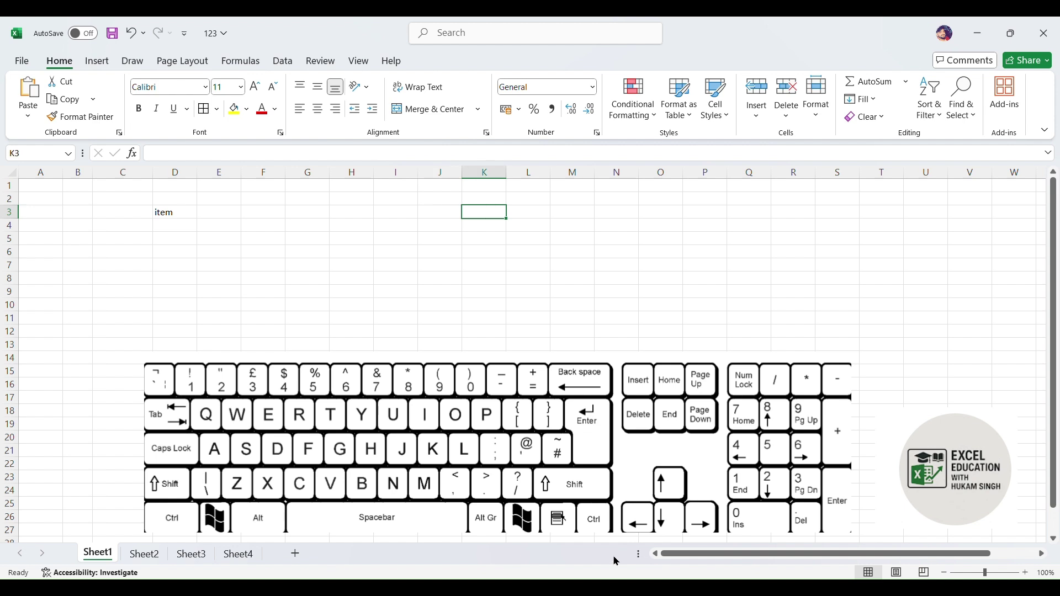
pyautogui.press('Up')
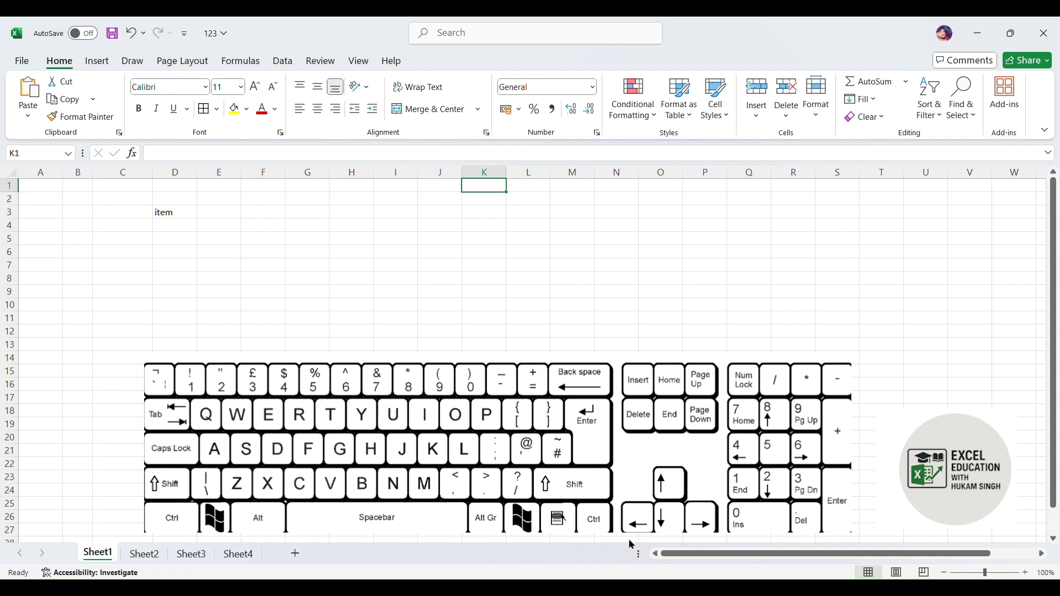
pyautogui.press('Down')
pyautogui.press('Down')
pyautogui.press('Down')
pyautogui.press('Down')
pyautogui.press('Down')
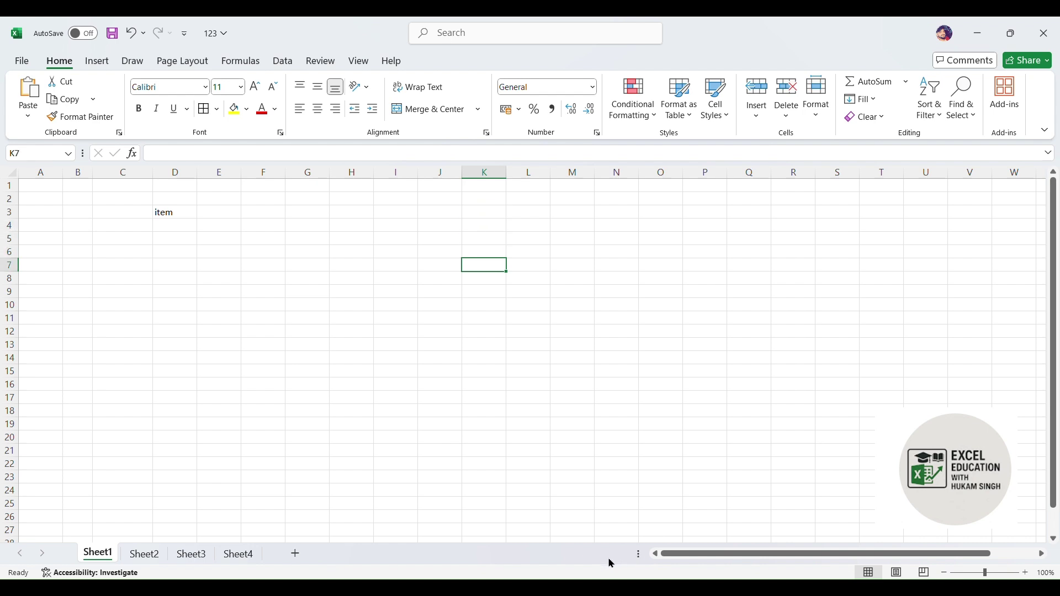
pyautogui.press('Left')
pyautogui.press('Left')
pyautogui.press('Left')
pyautogui.press('Left')
pyautogui.press('Left')
pyautogui.press('Left')
pyautogui.press('Left')
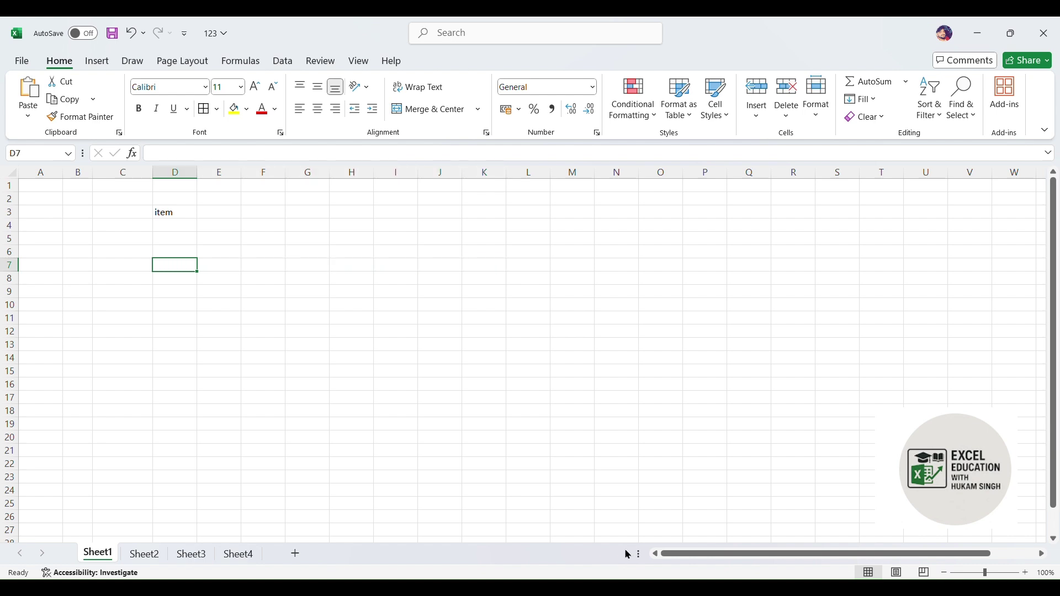
# Enter the column header "Unit" in cell E3, beside the "item" header
pyautogui.press('Up')
pyautogui.press('Up')
pyautogui.press('Up')
pyautogui.press('Up')
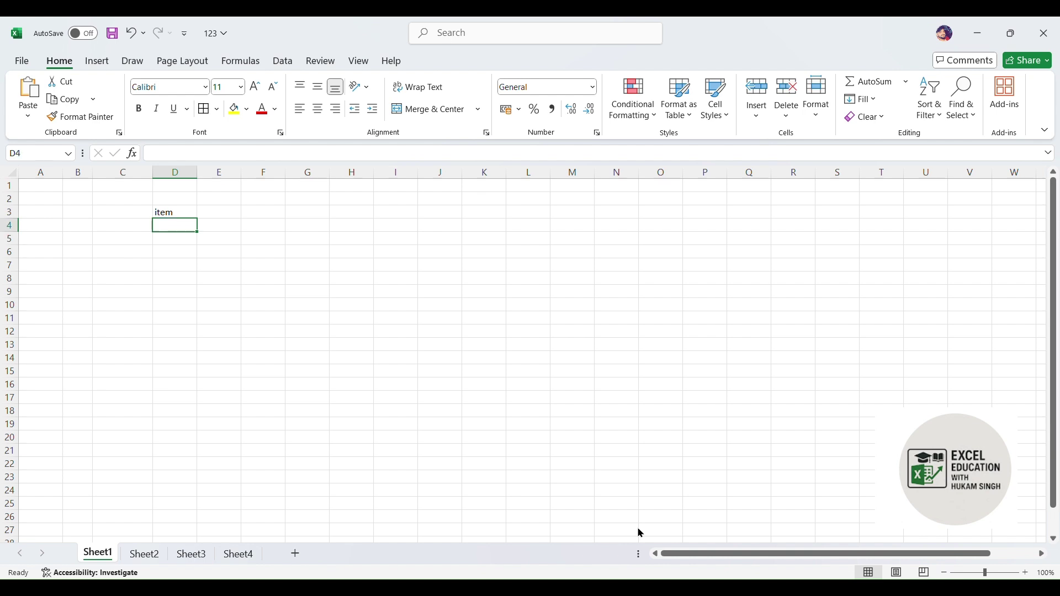
pyautogui.press('Right')
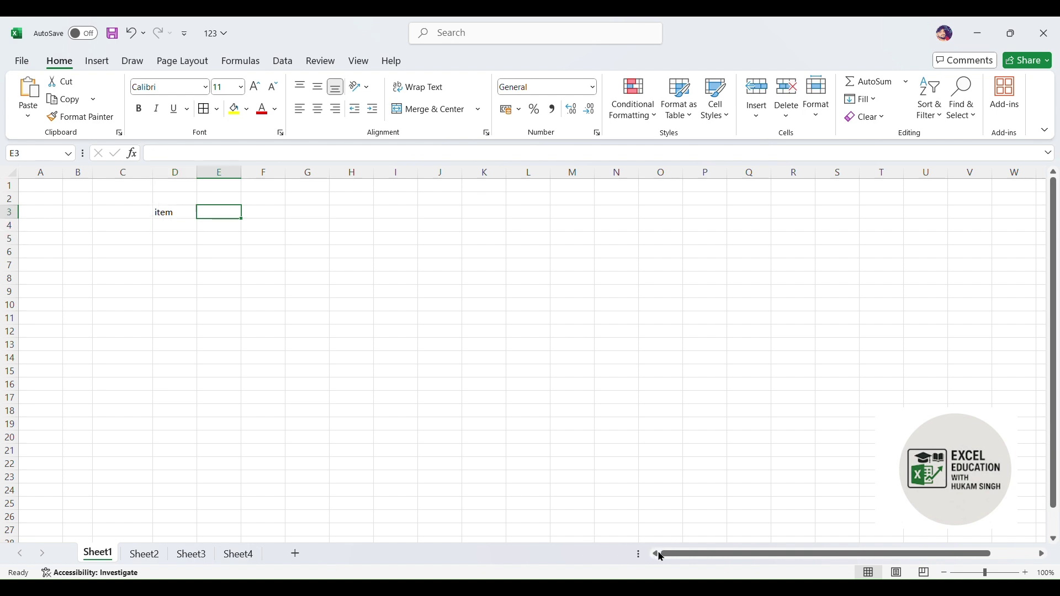
pyautogui.write('unit')
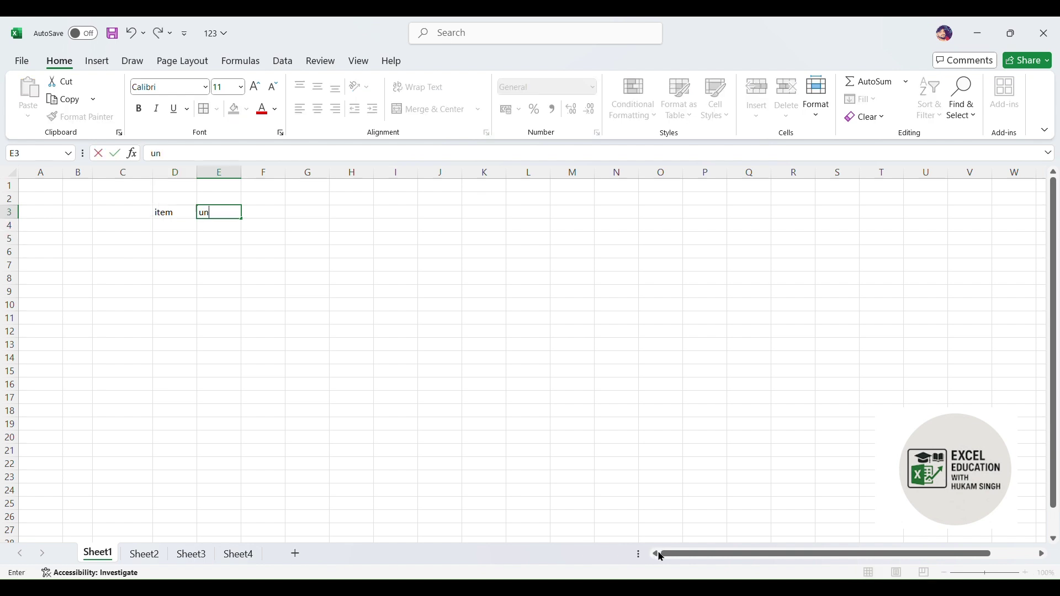
pyautogui.press('BackSpace')
pyautogui.press('BackSpace')
pyautogui.write('Uni')
pyautogui.write('t')
pyautogui.press('Tab')
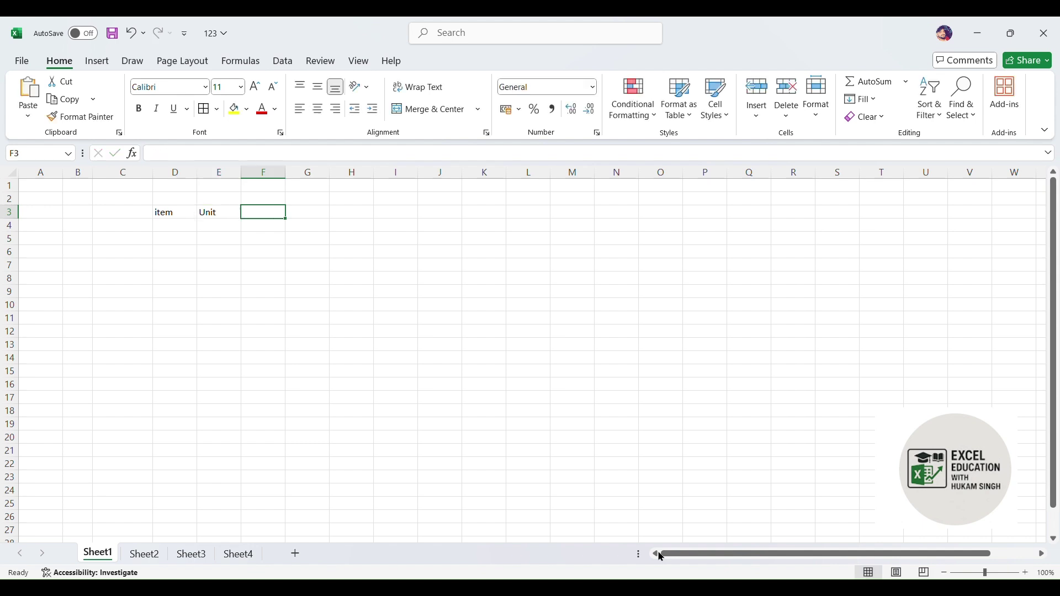
# Enter the column header "Sr. No" in cell C3 and the first serial number, 1, in C4
pyautogui.press('Left')
pyautogui.press('Left')
pyautogui.press('Right')
pyautogui.press('Right')
pyautogui.press('Left')
pyautogui.press('Left')
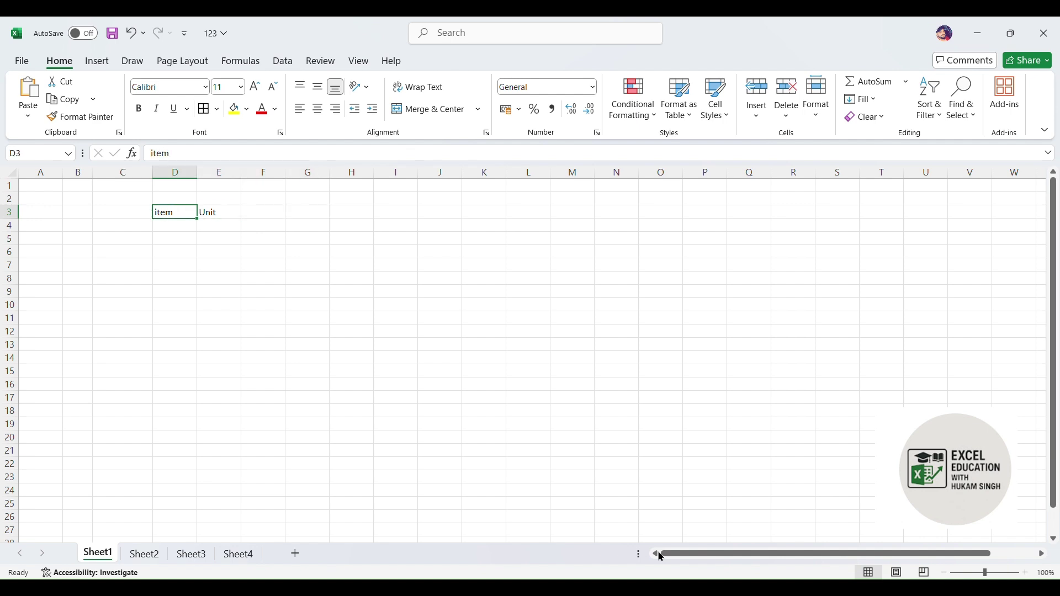
pyautogui.press('Left')
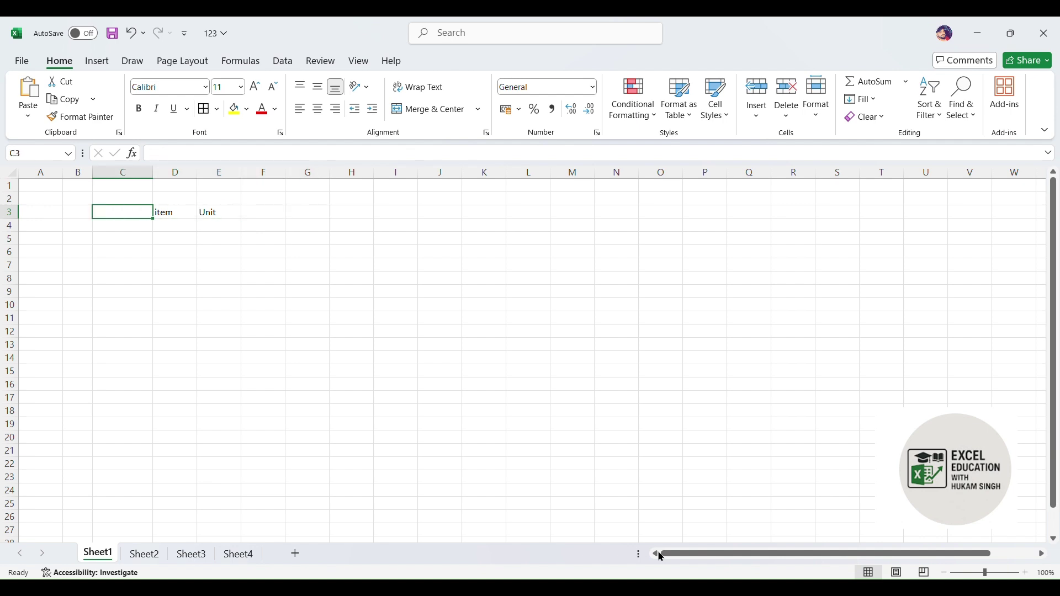
pyautogui.write('Sr')
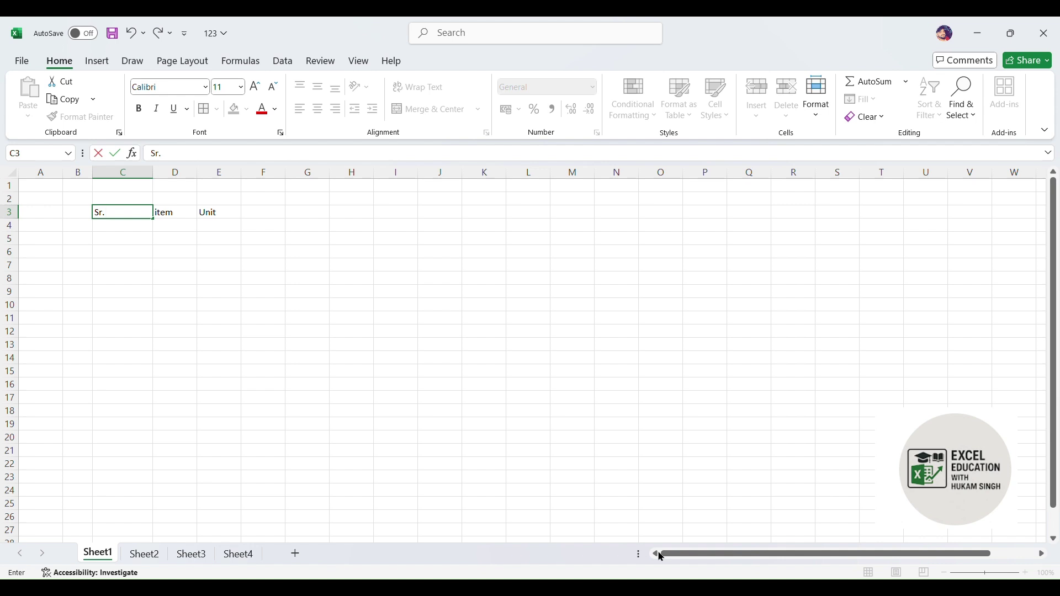
pyautogui.write('. No')
pyautogui.press('Return')
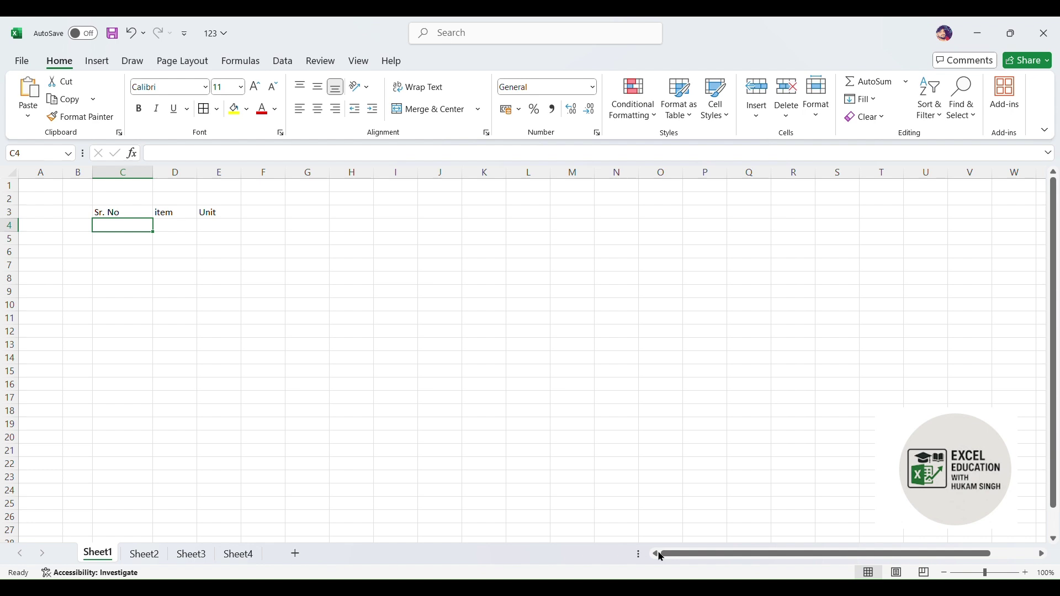
pyautogui.write('1')
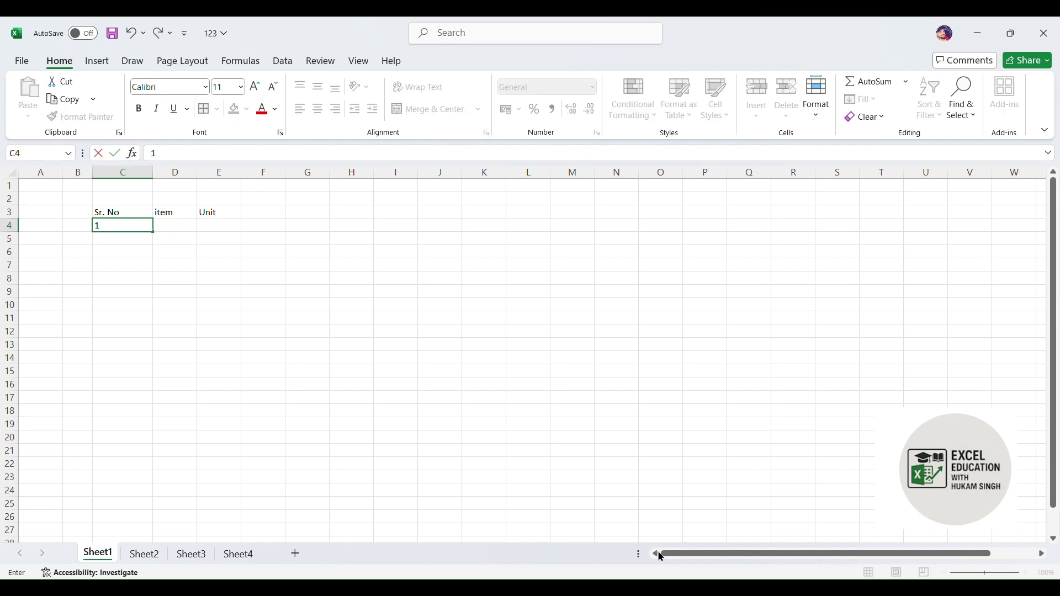
pyautogui.press('Return')
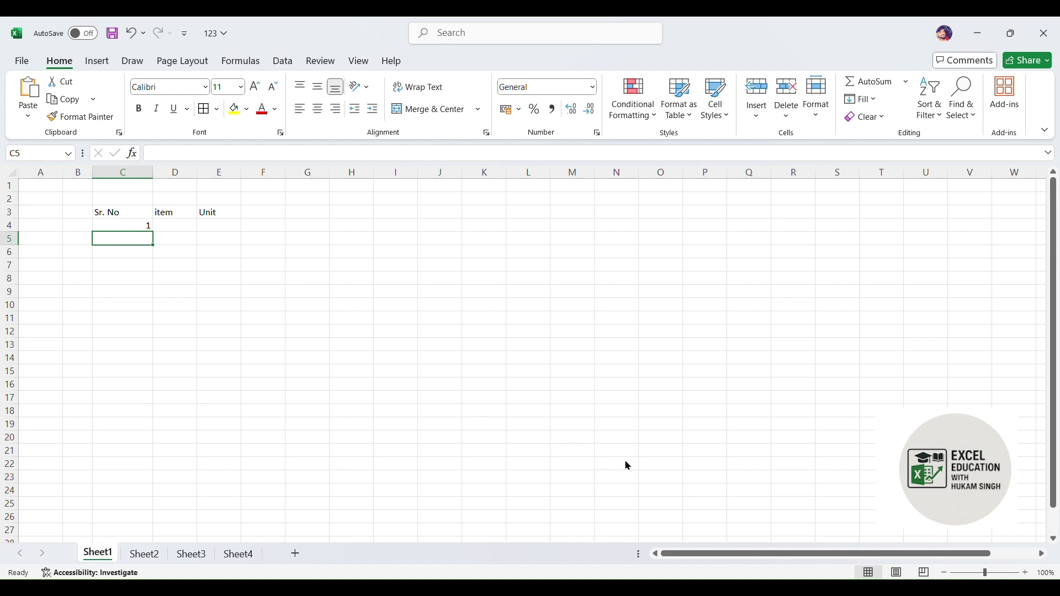
pyautogui.press('Down')
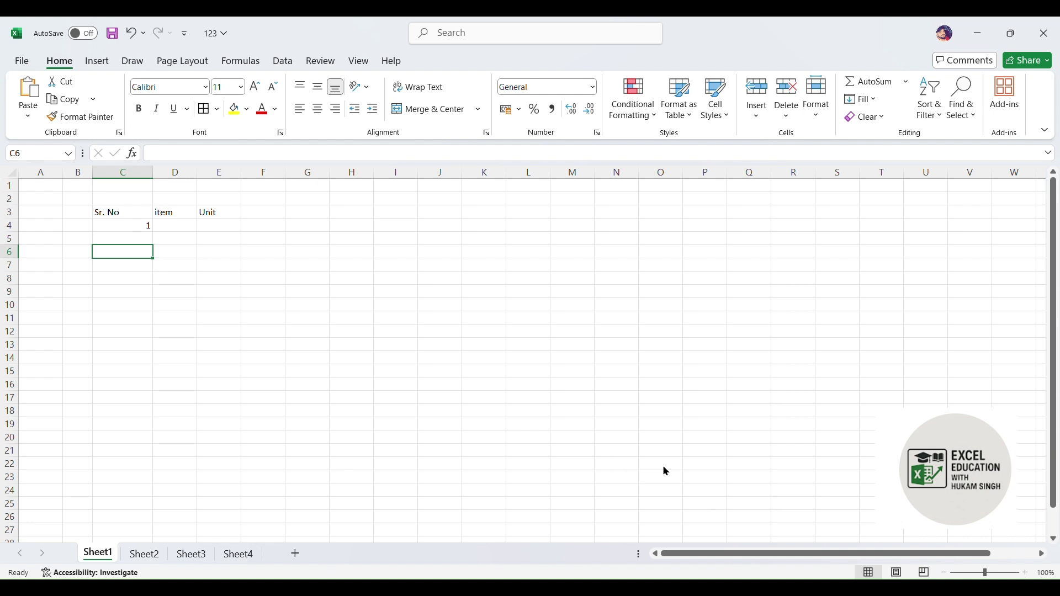
pyautogui.press('Down')
pyautogui.press('Down')
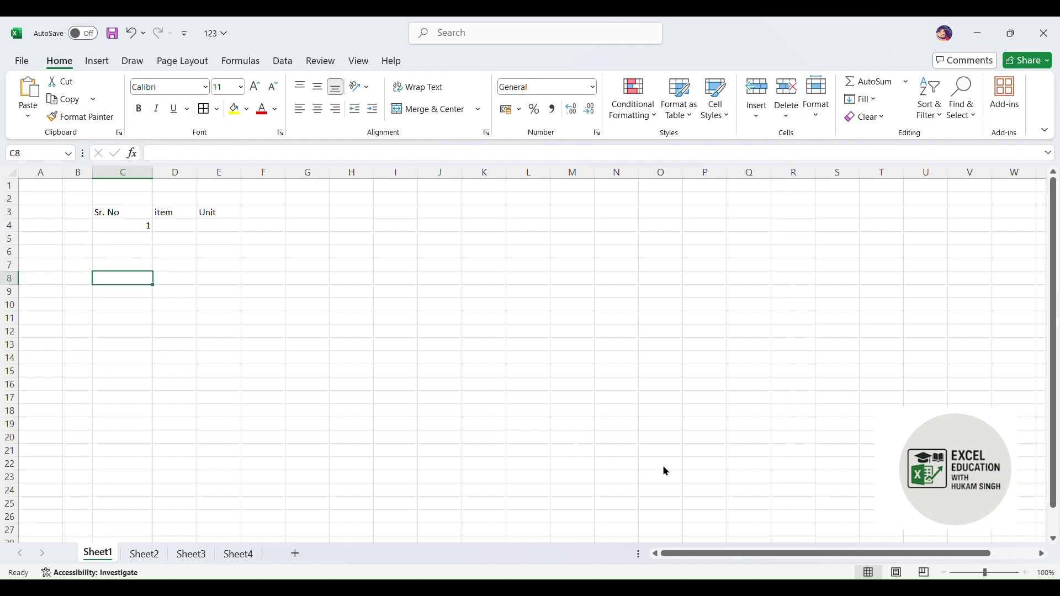
pyautogui.press('Down')
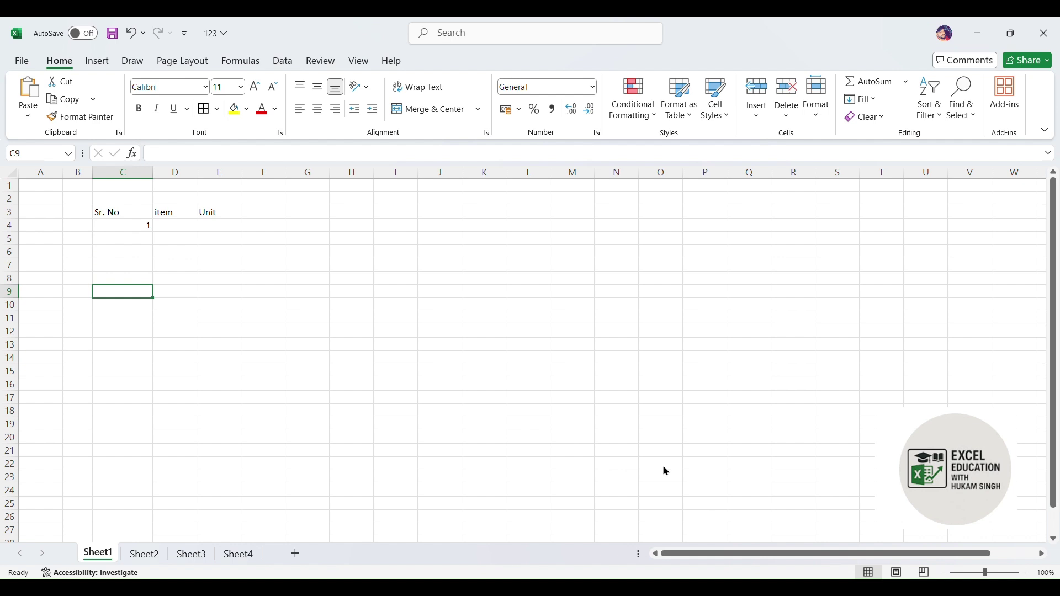
pyautogui.press('Up')
pyautogui.press('Up')
pyautogui.press('Up')
pyautogui.press('Up')
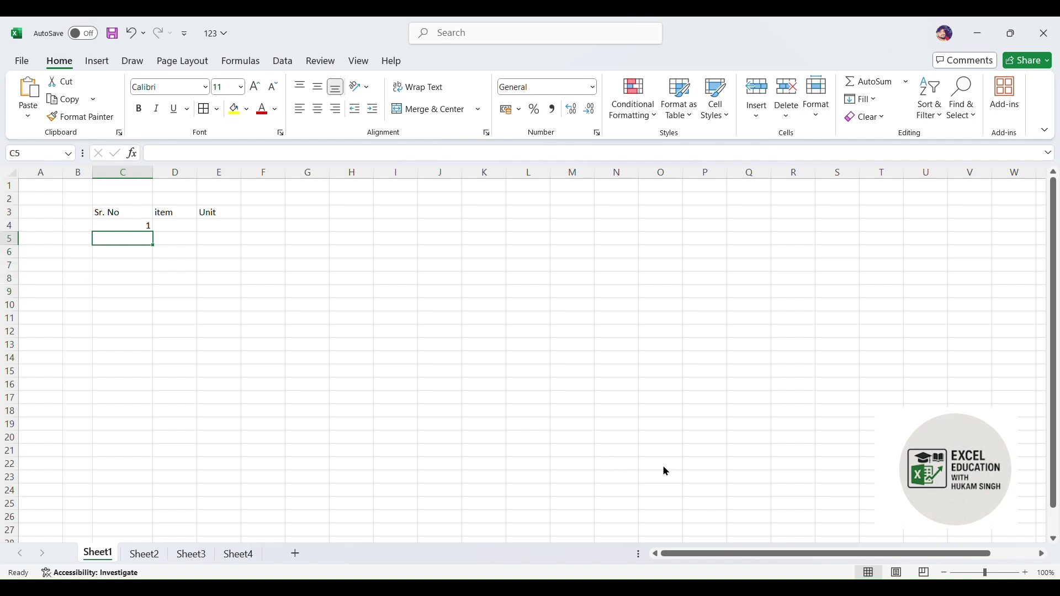
# Continue the serial numbers down the "Sr. No" column with 2 through 6 in cells C5 to C9
pyautogui.write('2')
pyautogui.press('Return')
pyautogui.write('3')
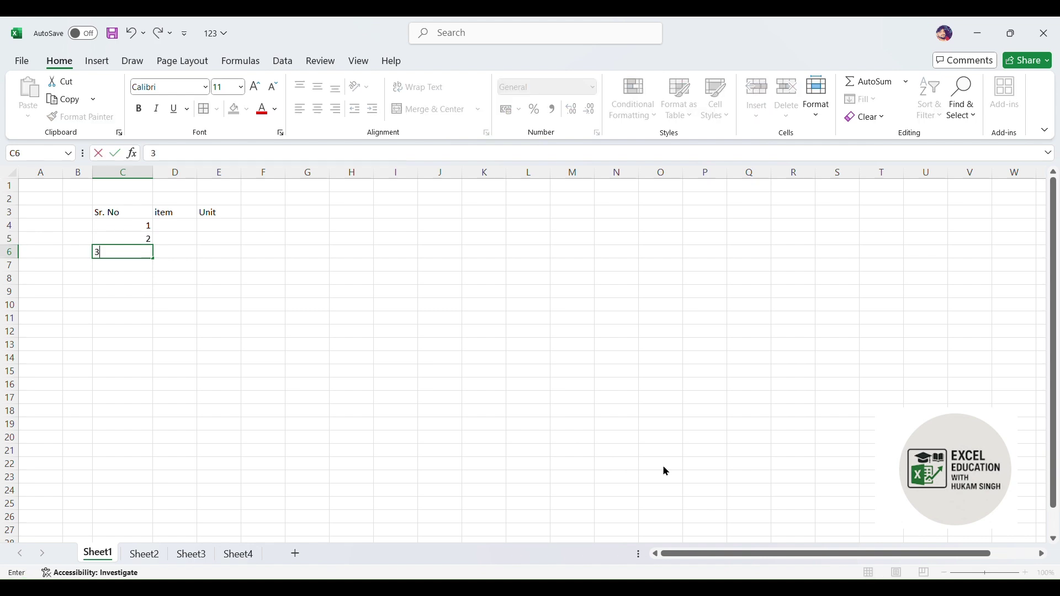
pyautogui.press('Return')
pyautogui.write('4')
pyautogui.press('Return')
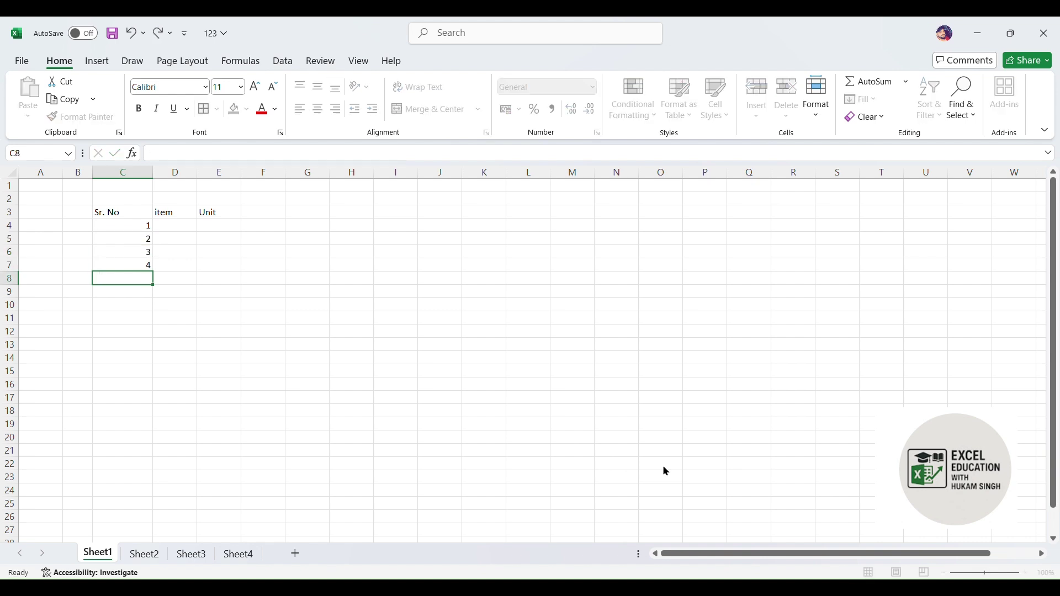
pyautogui.write('5')
pyautogui.press('Return')
pyautogui.write('6')
pyautogui.press('Return')
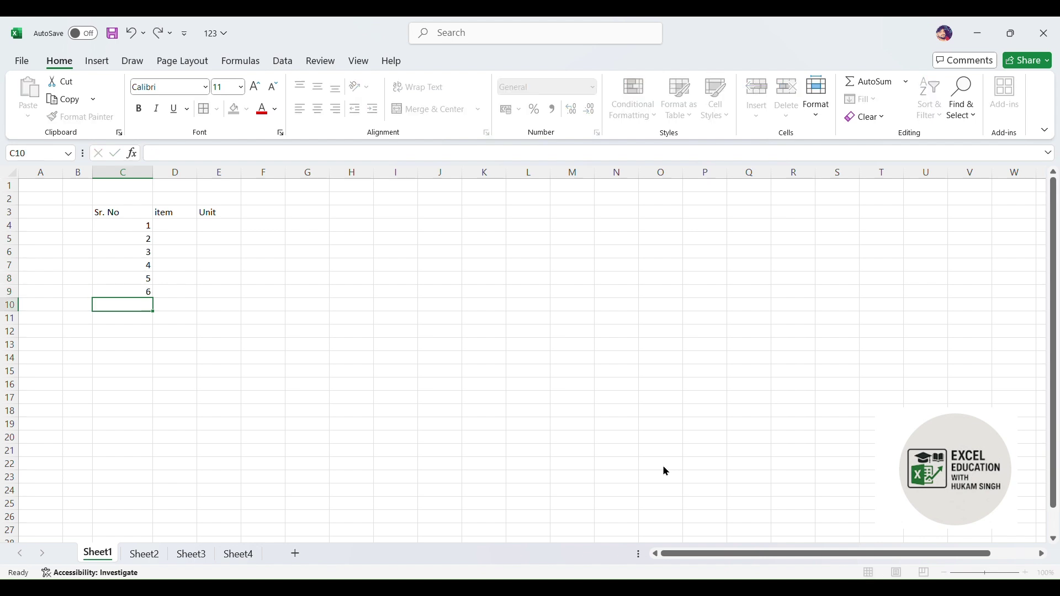
# Enter "Wheet" as the first item in cell D4, beside serial number 1
pyautogui.press('Up')
pyautogui.press('Right')
pyautogui.press('Right')
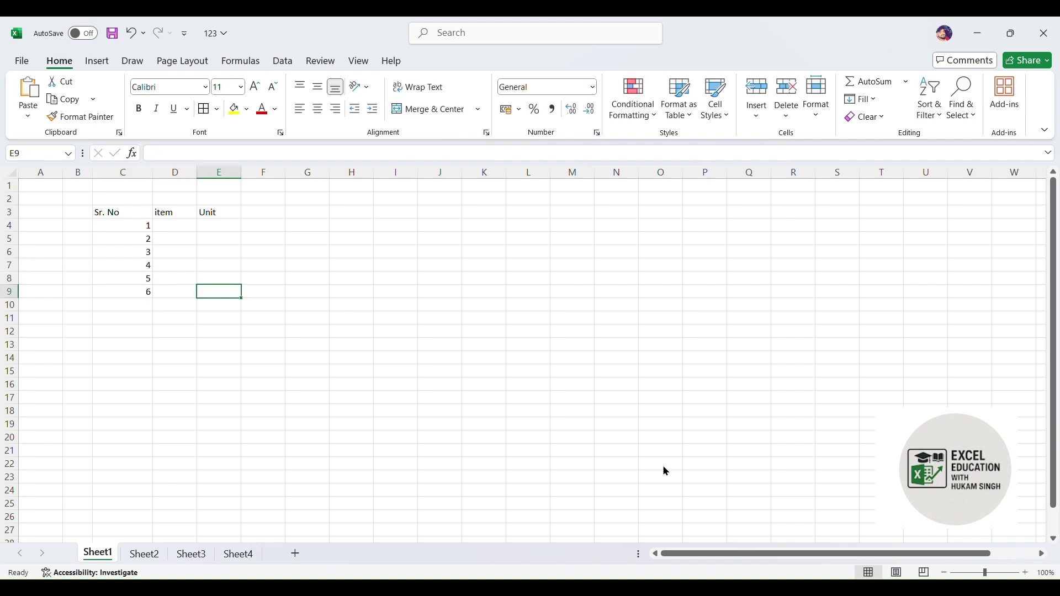
pyautogui.press('Left')
pyautogui.press('Up')
pyautogui.press('Up')
pyautogui.press('Up')
pyautogui.press('Up')
pyautogui.press('Up')
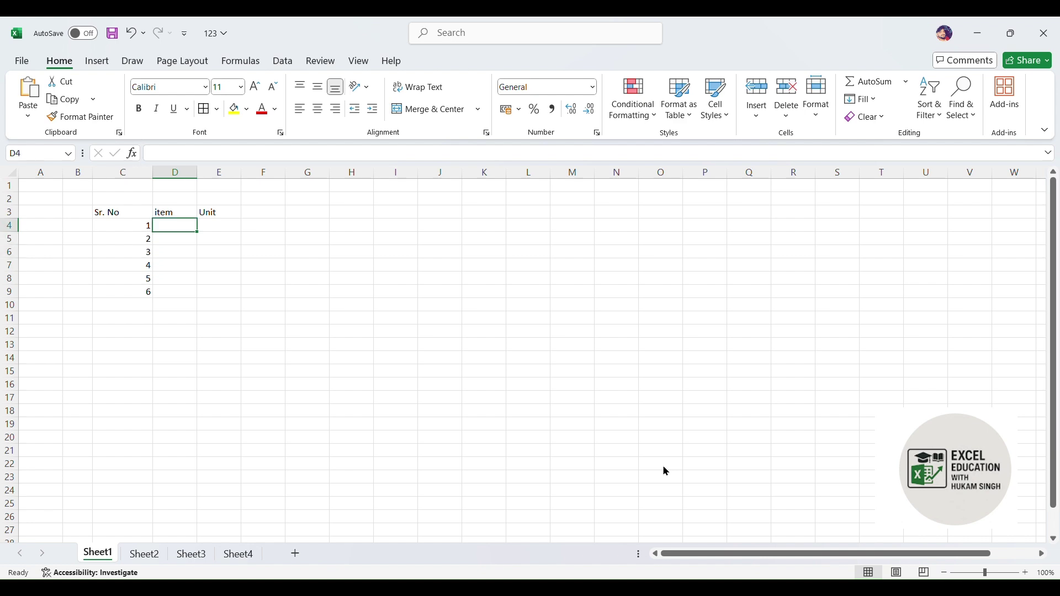
pyautogui.write('Whs')
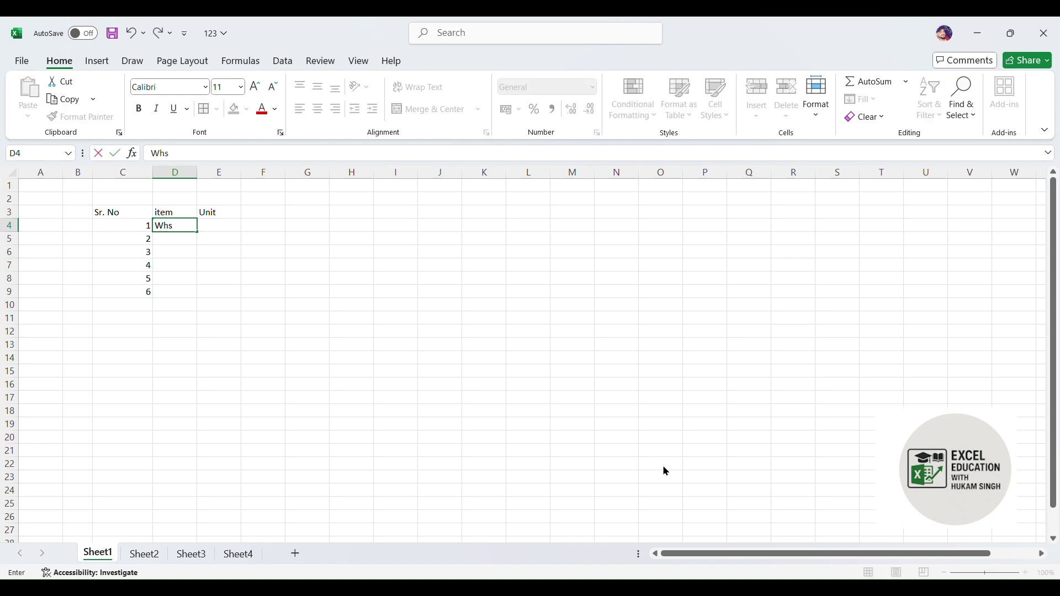
pyautogui.press('BackSpace')
pyautogui.write('eet')
pyautogui.press('Return')
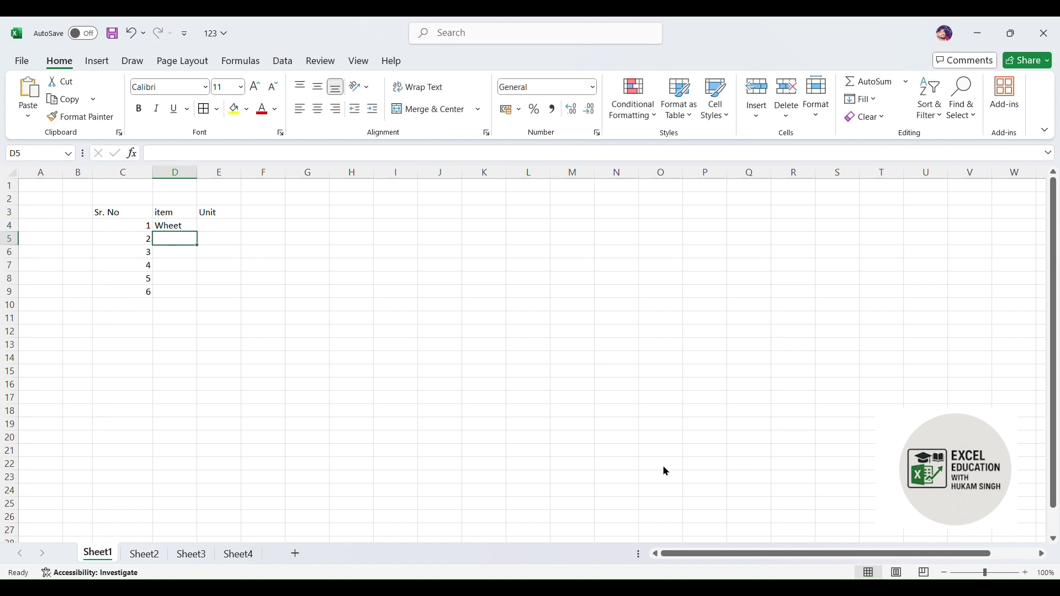
# Fill the "item" column below "Wheet" with Rise, Milk, Oil, Sugar and etc. in cells D5 to D9
pyautogui.write('ise')
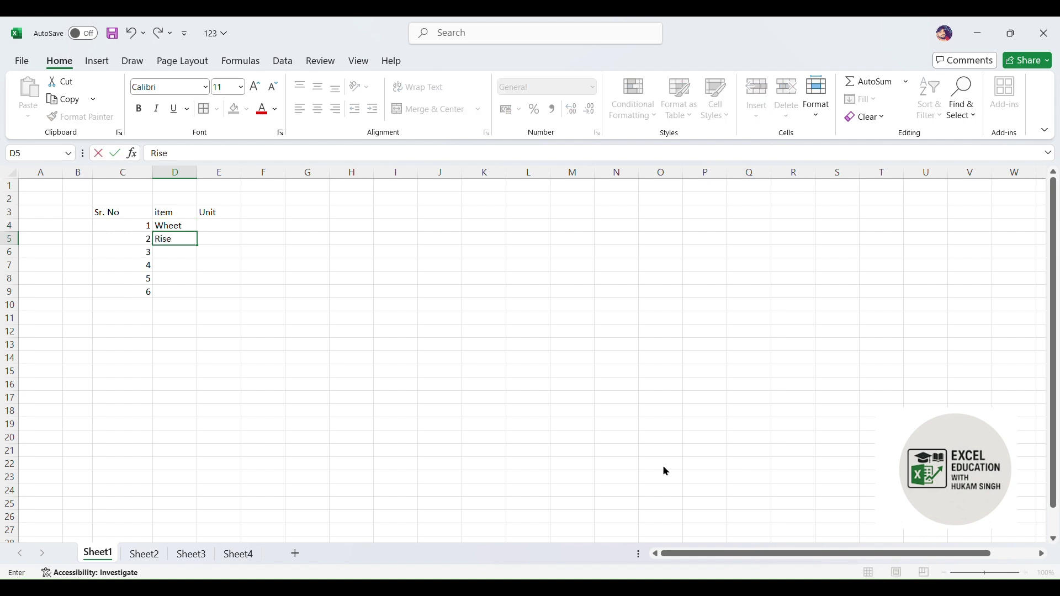
pyautogui.press('Return')
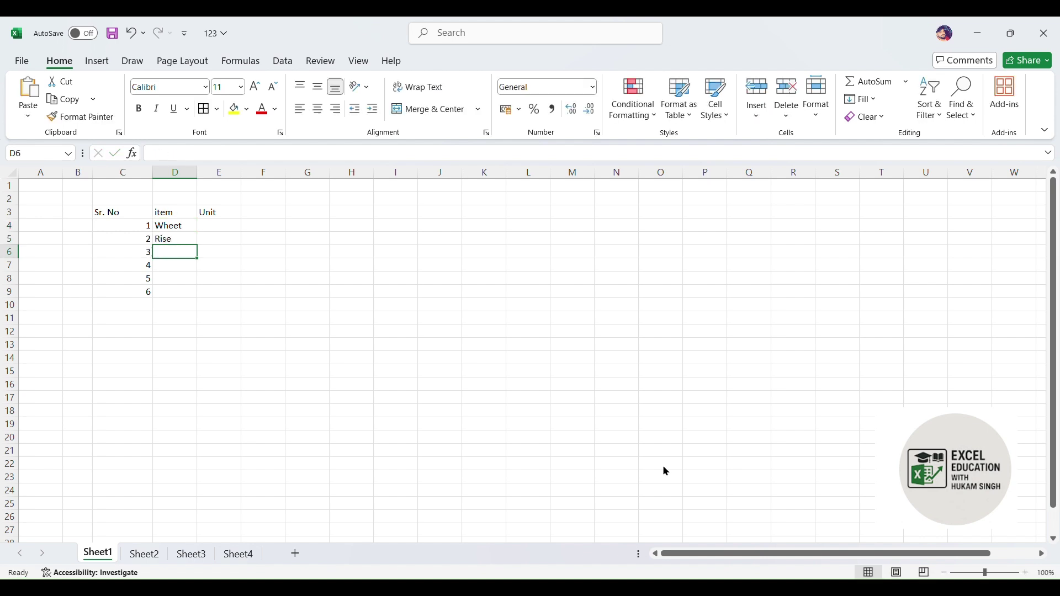
pyautogui.write('Milk')
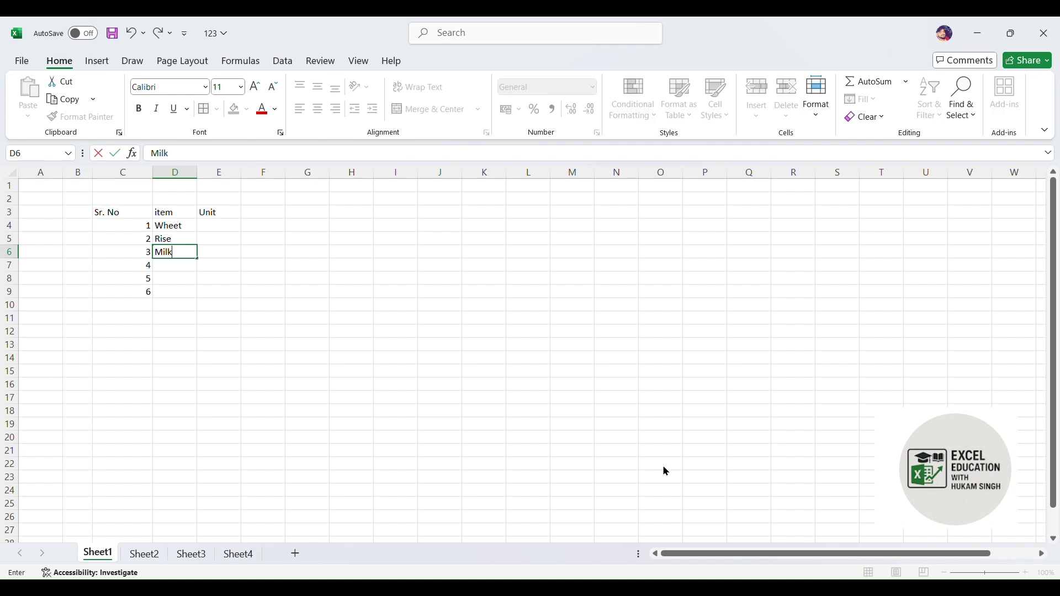
pyautogui.press('Return')
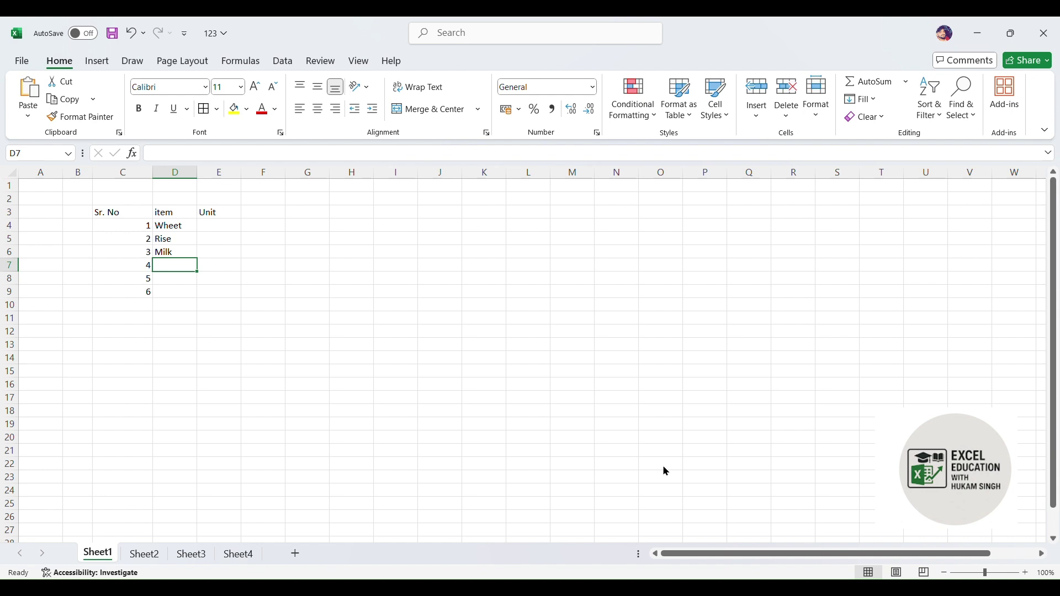
pyautogui.write('Oil')
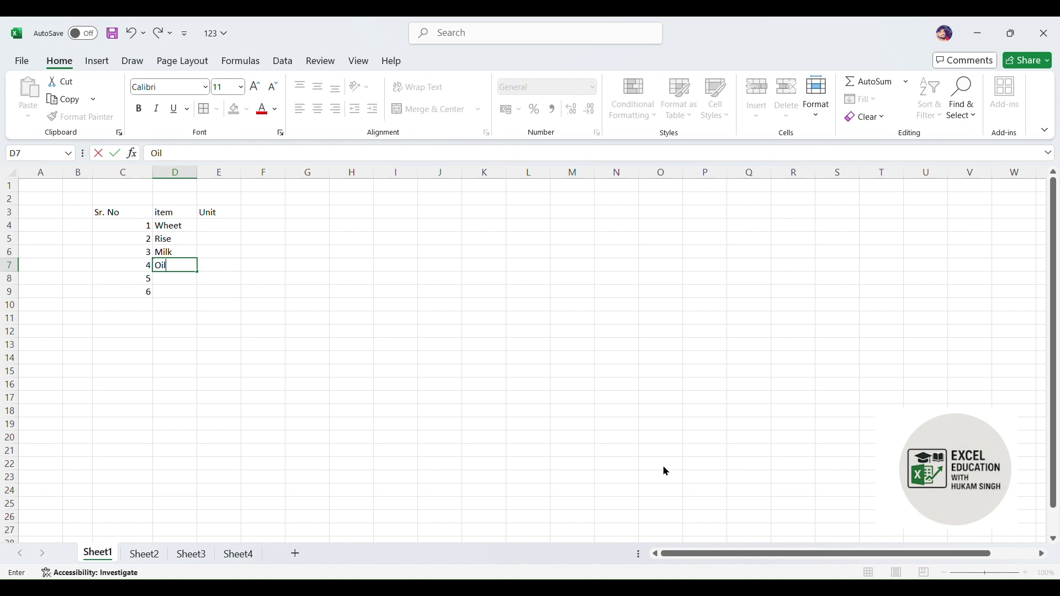
pyautogui.press('Return')
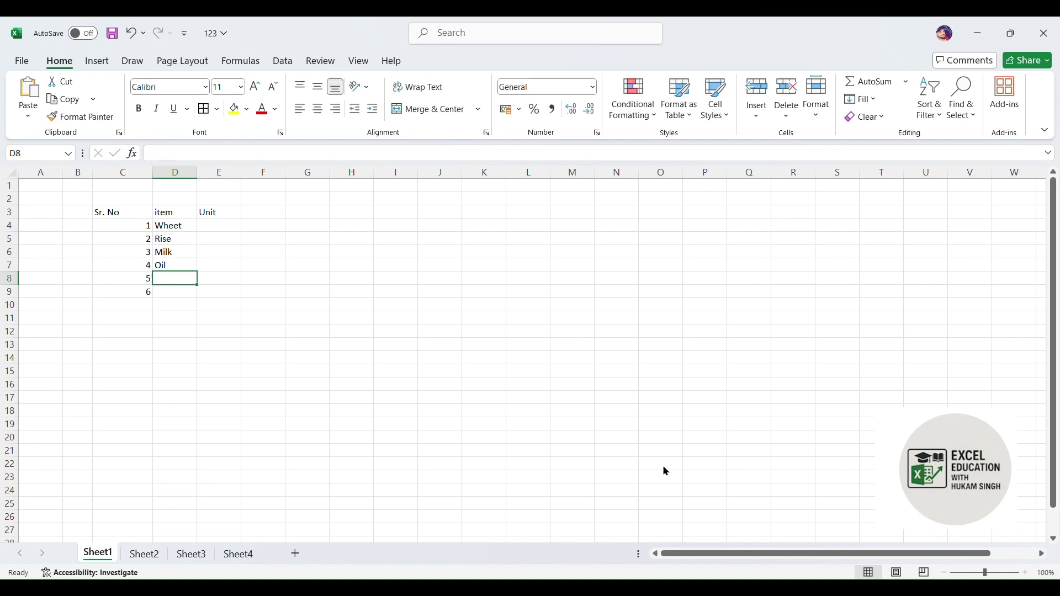
pyautogui.write('Sugar')
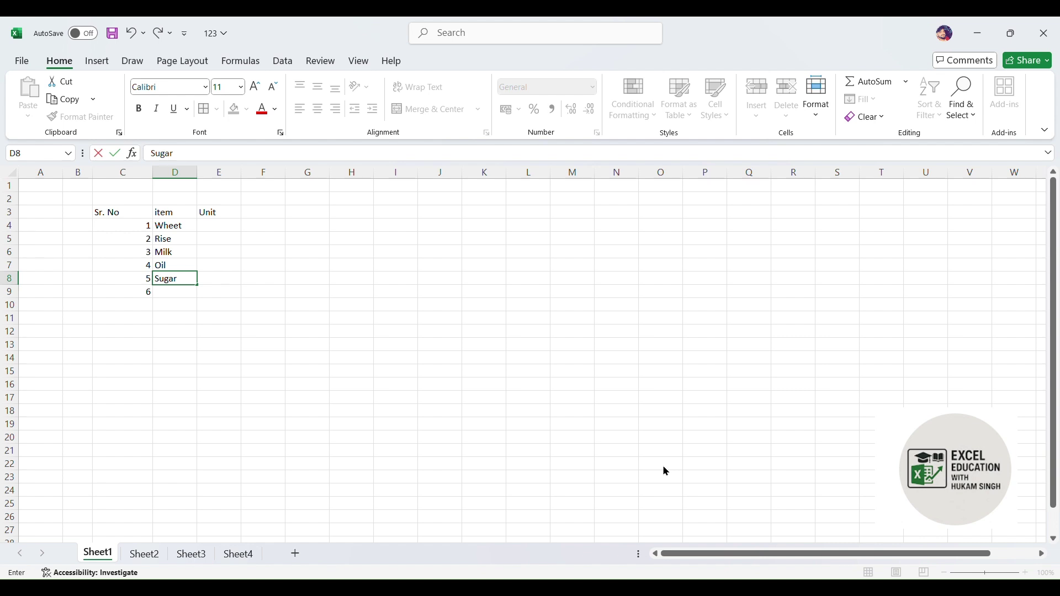
pyautogui.press('Return')
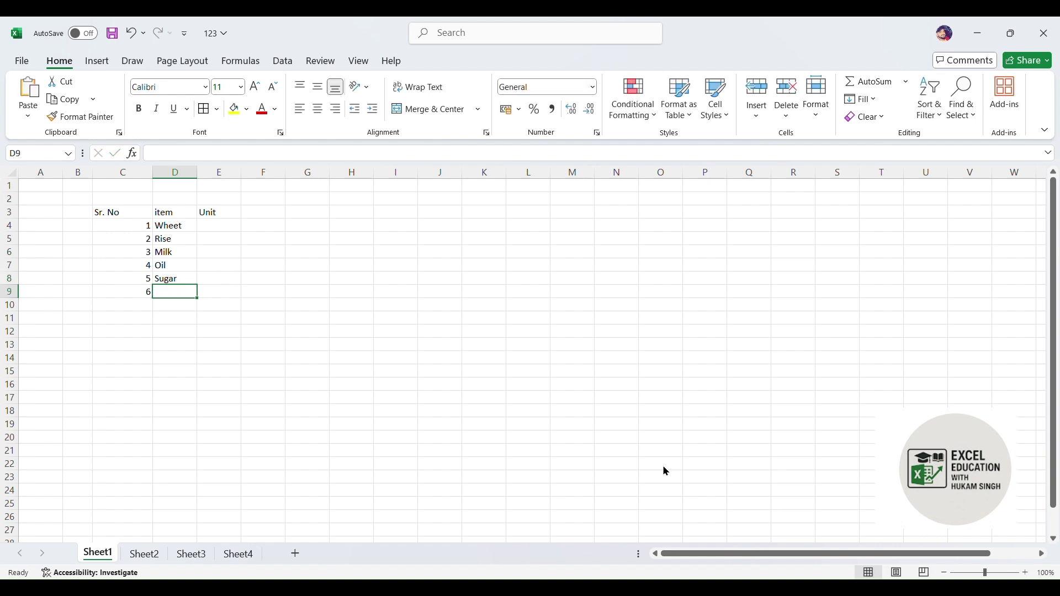
pyautogui.write('etc')
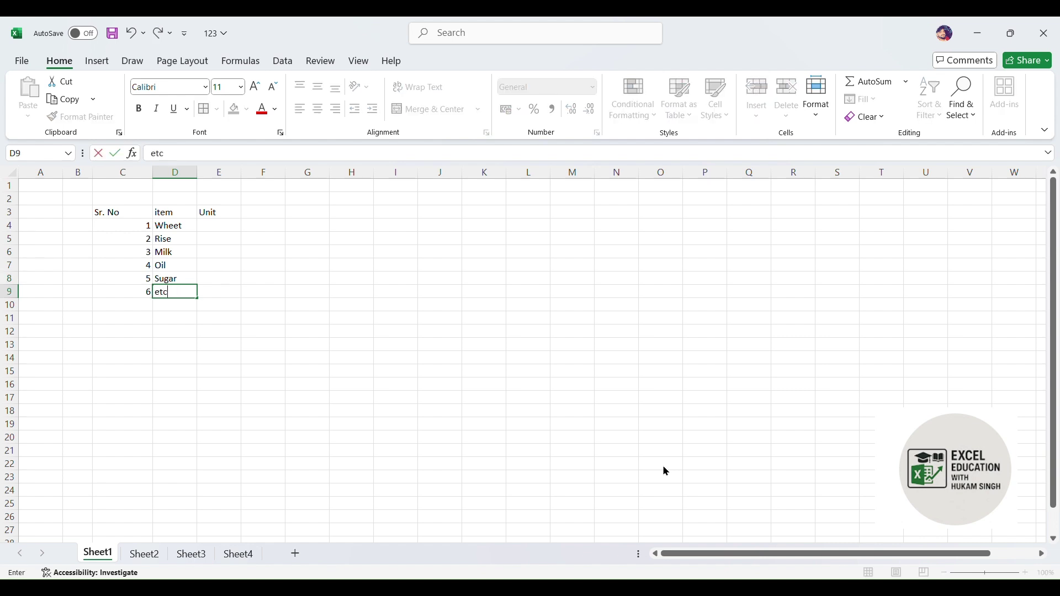
pyautogui.write('.')
pyautogui.press('Up')
pyautogui.press('Up')
pyautogui.press('Right')
pyautogui.press('Left')
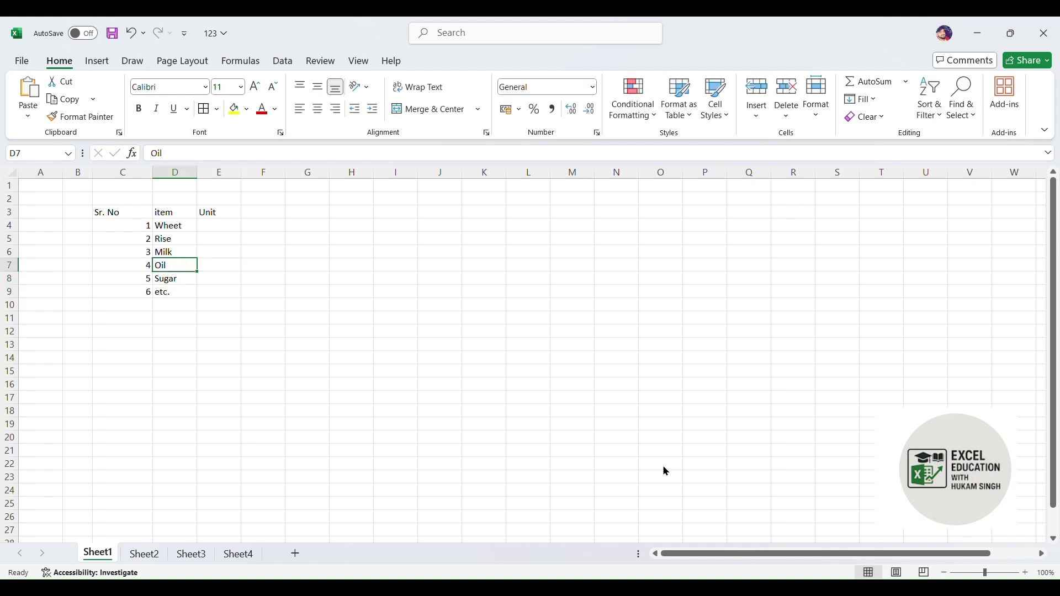
pyautogui.press('Up')
pyautogui.press('Up')
pyautogui.press('Up')
pyautogui.press('Right')
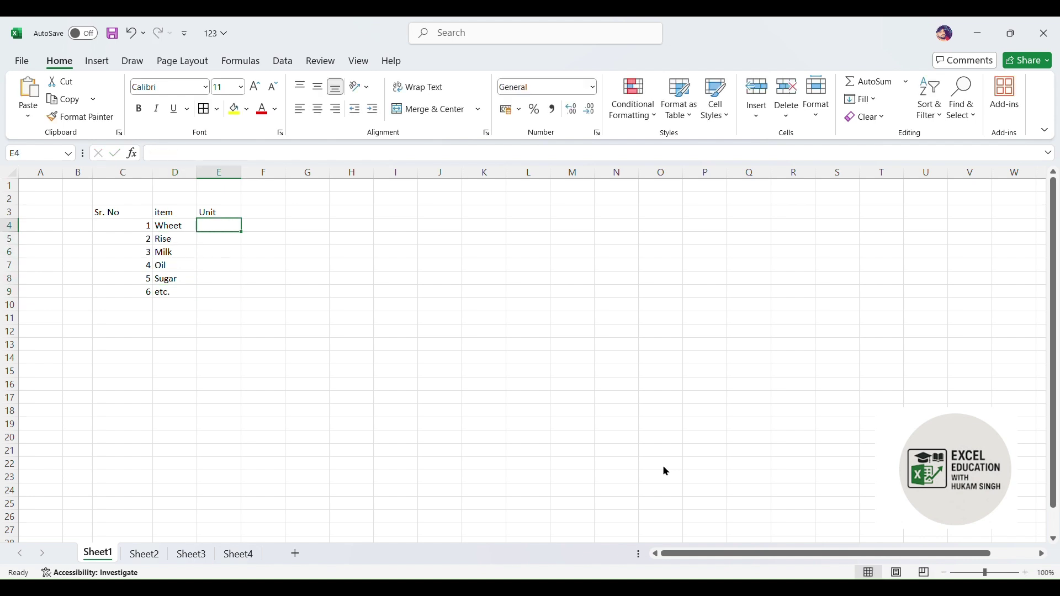
pyautogui.press('Down')
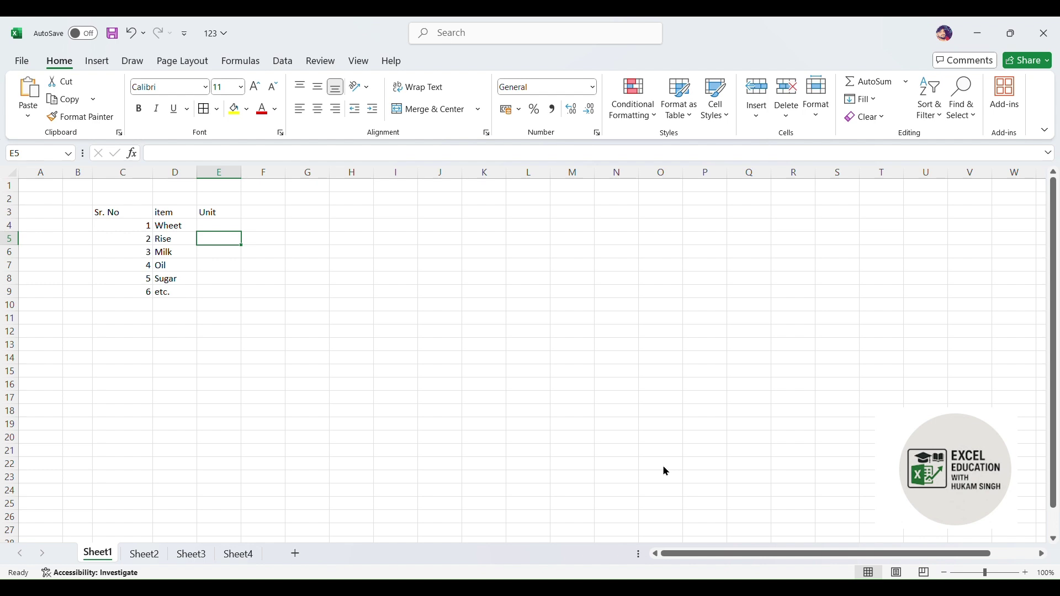
pyautogui.press('Left')
pyautogui.press('Up')
pyautogui.press('Right')
pyautogui.press('Down')
pyautogui.press('Down')
pyautogui.press('Up')
pyautogui.press('Left')
pyautogui.press('Right')
pyautogui.press('Down')
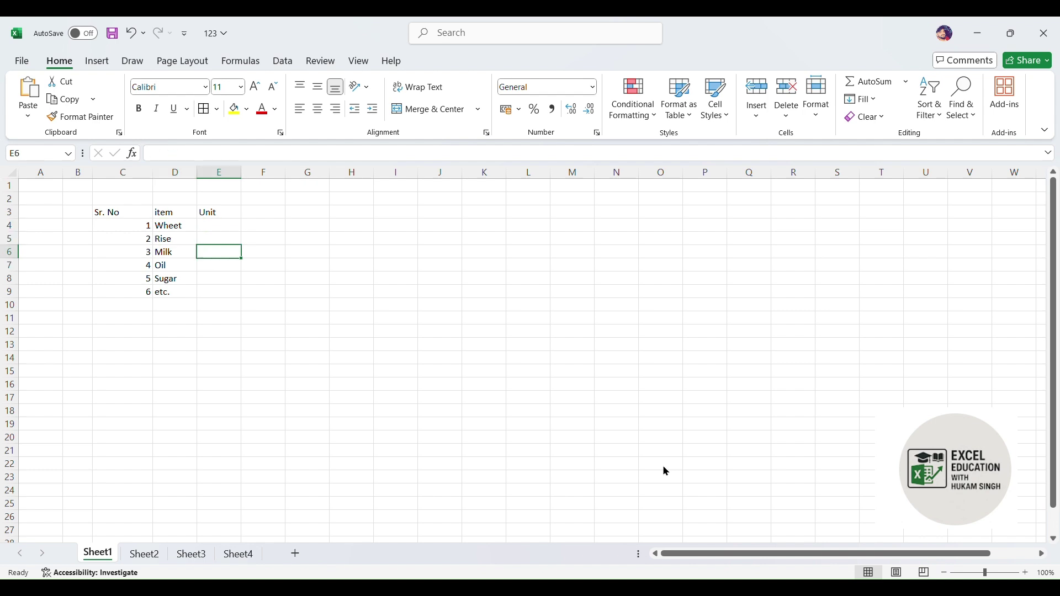
pyautogui.press('Down')
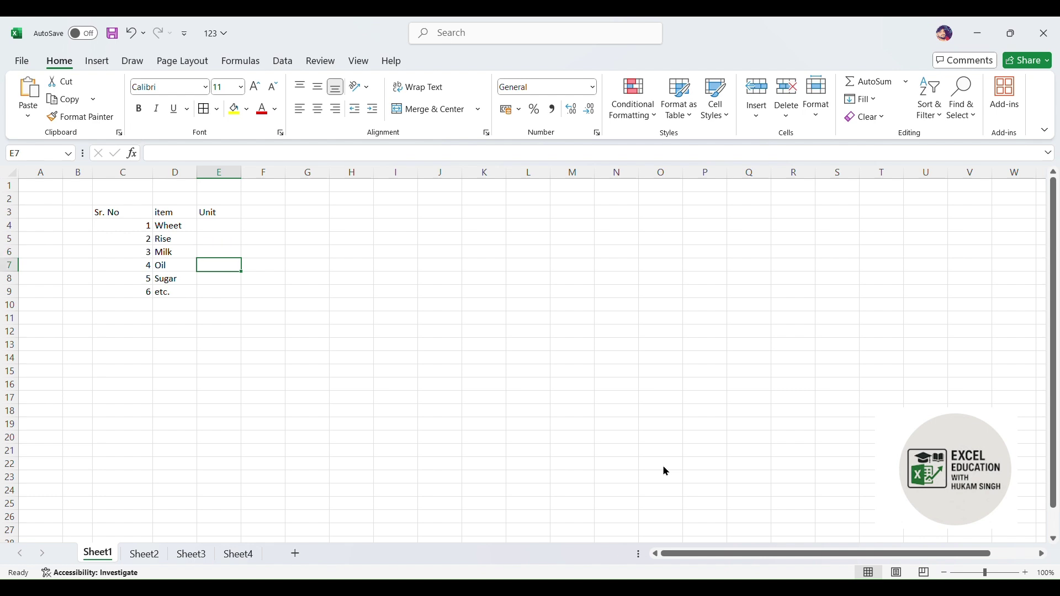
pyautogui.press('Right')
pyautogui.press('Left')
pyautogui.press('Up')
pyautogui.press('Up')
pyautogui.press('Up')
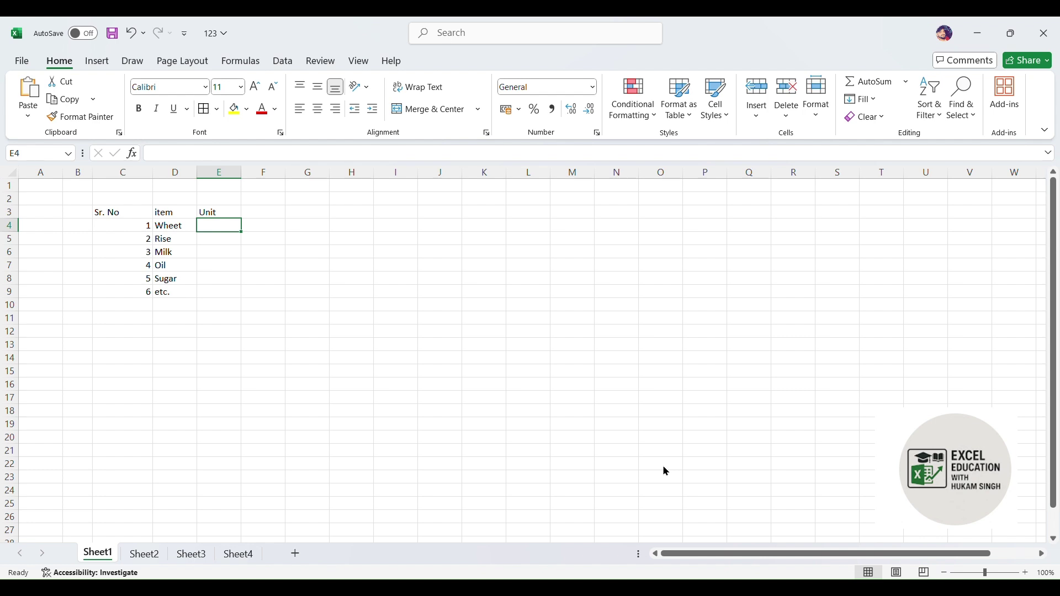
pyautogui.press('Up')
pyautogui.press('Down')
pyautogui.press('Down')
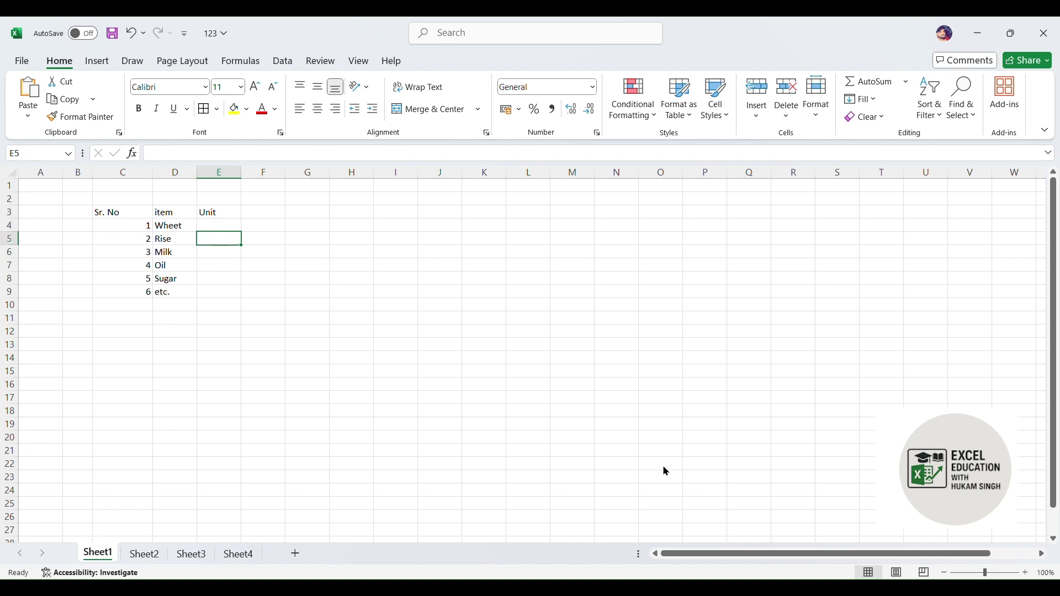
# Fill the "Unit" column with 10, 5, 4, 5, 5 and 123 in cells E4 to E9
pyautogui.press('Up')
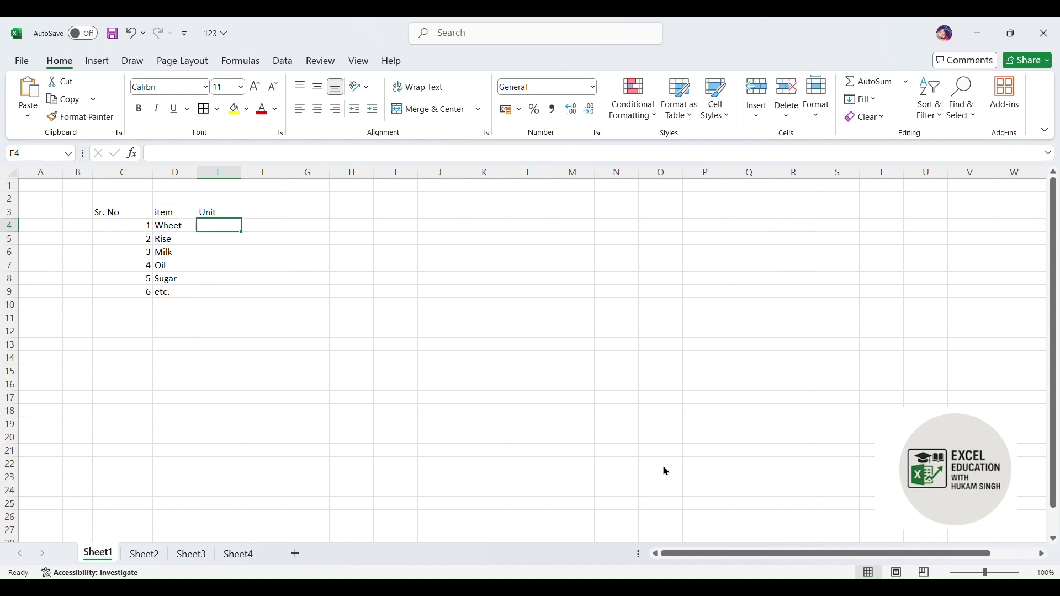
pyautogui.write('10')
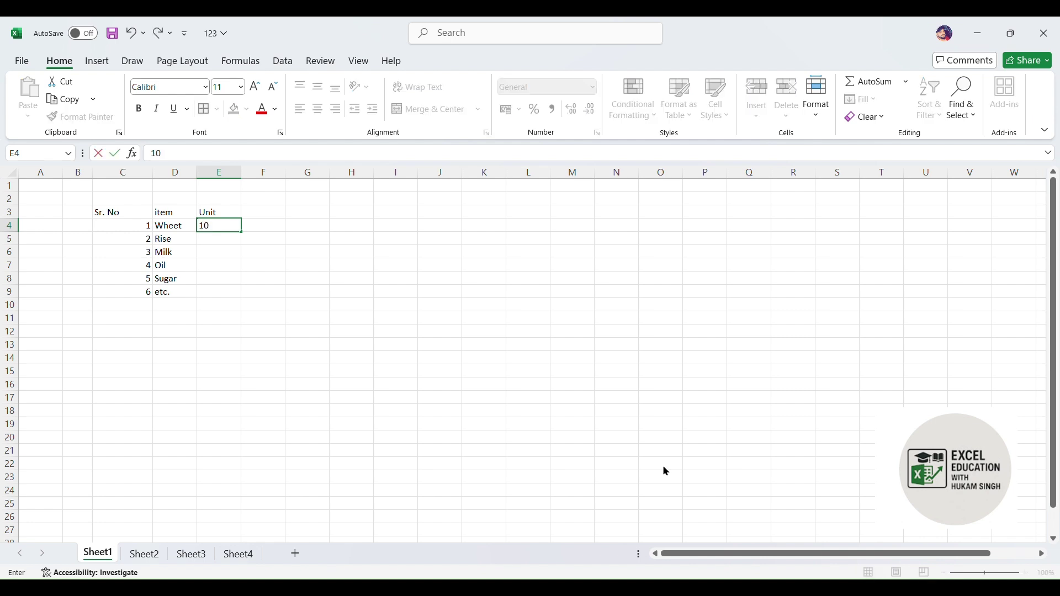
pyautogui.press('Return')
pyautogui.write('5')
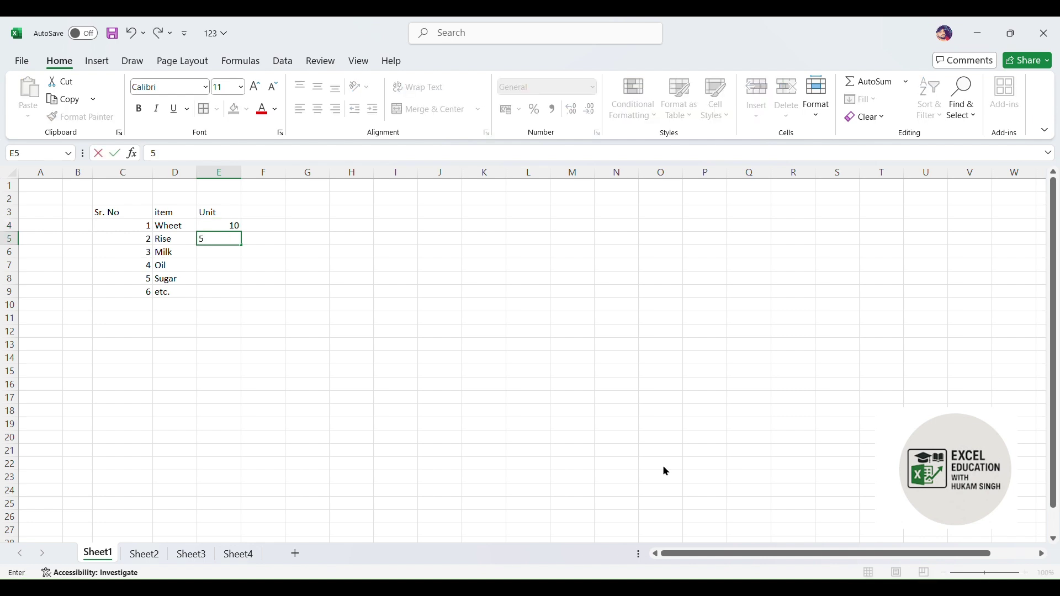
pyautogui.press('Return')
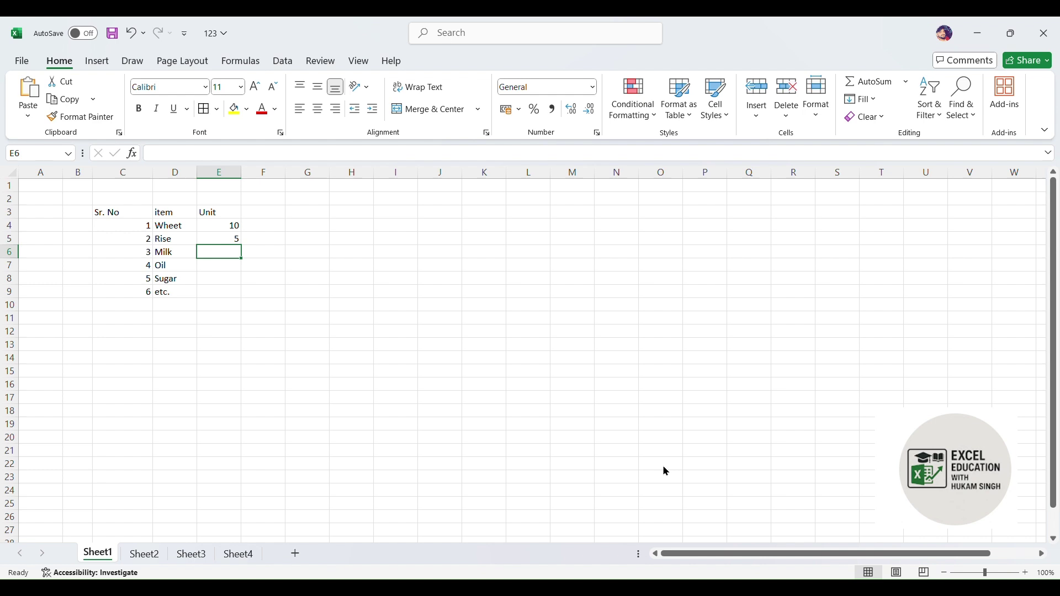
pyautogui.write('4')
pyautogui.press('Return')
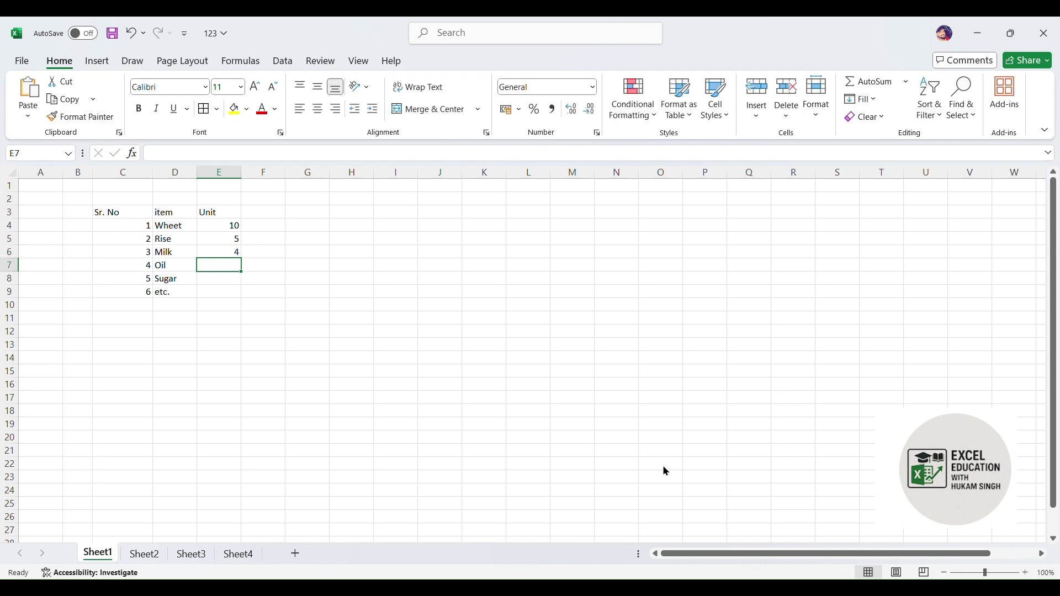
pyautogui.write('5')
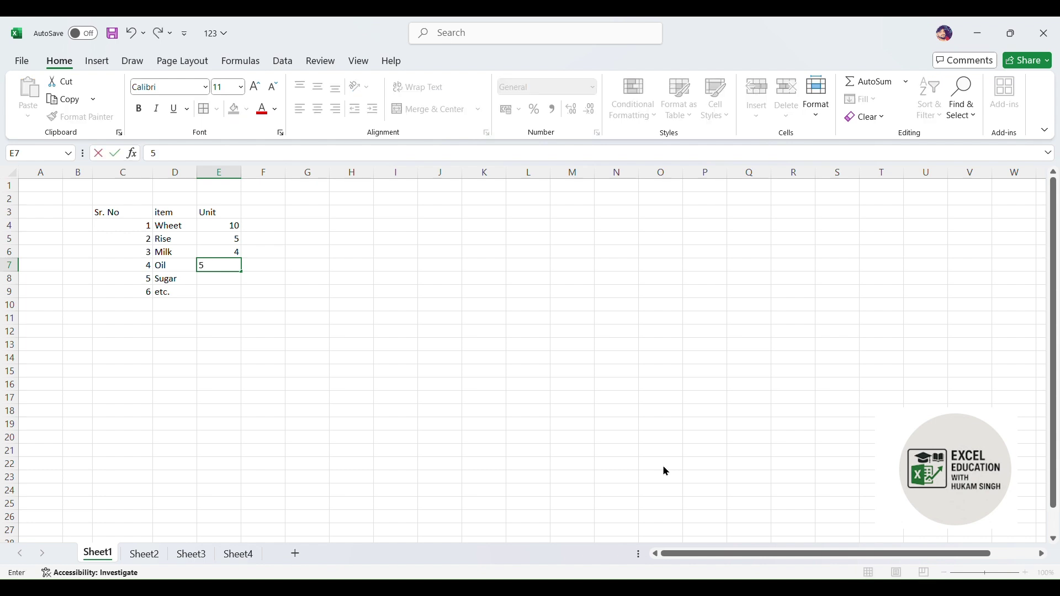
pyautogui.press('Return')
pyautogui.write('5')
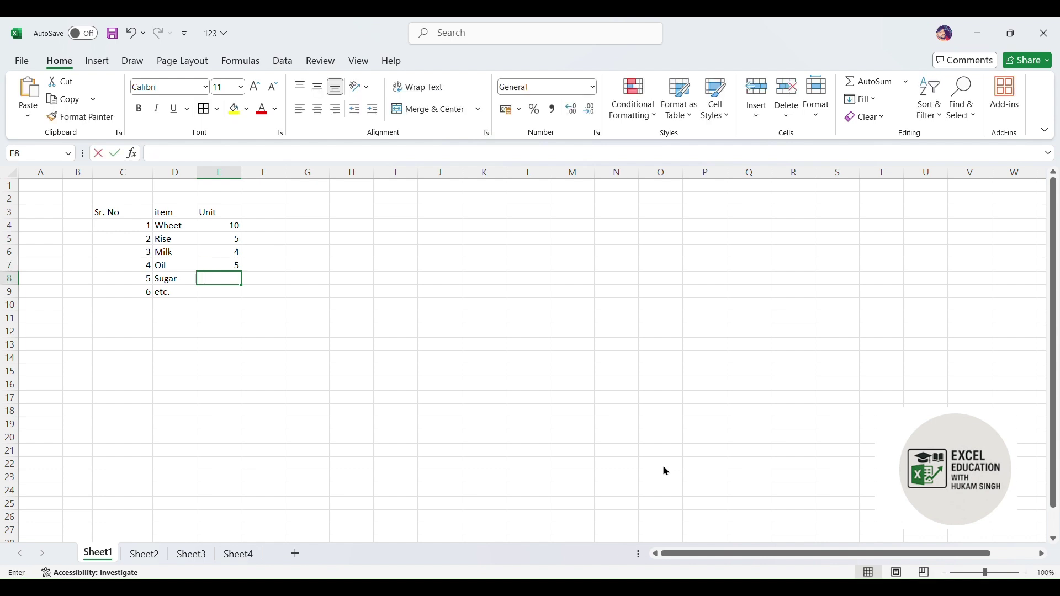
pyautogui.press('Return')
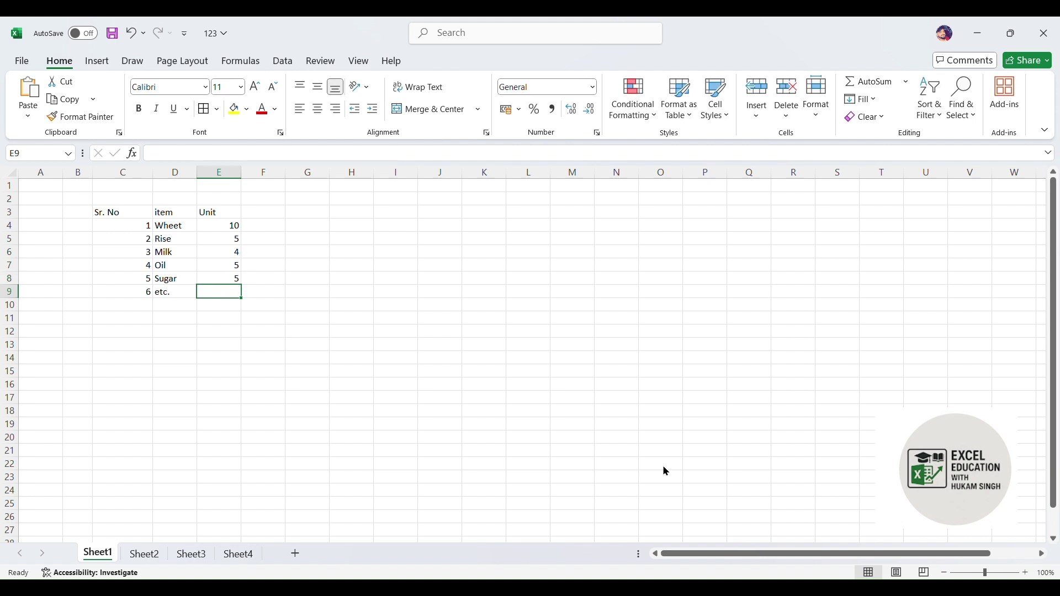
pyautogui.write('123')
pyautogui.hotkey('ctrl', 'Return')
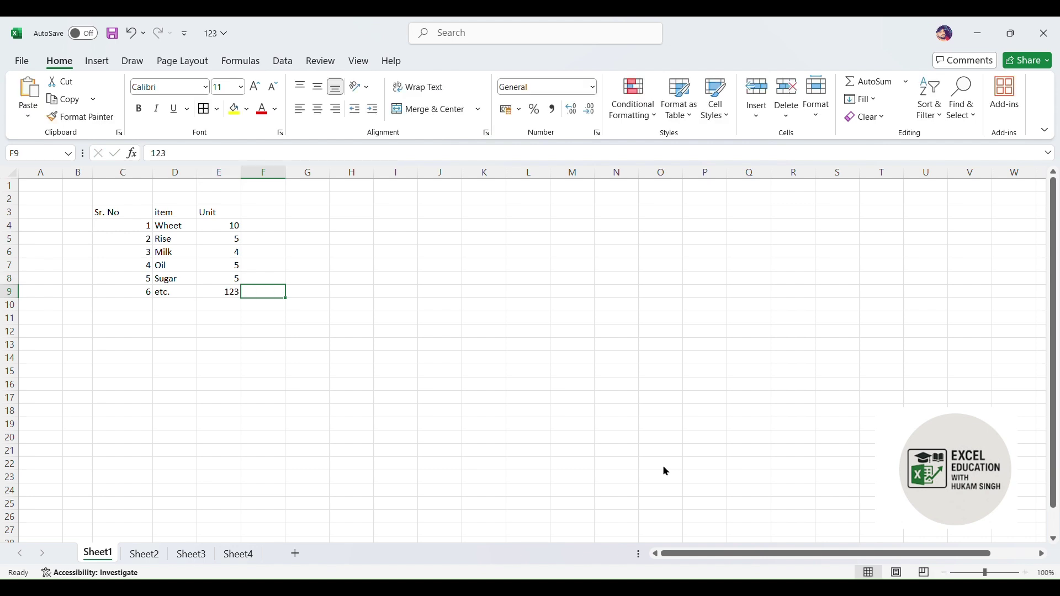
pyautogui.press('Left')
pyautogui.press('Up')
pyautogui.press('Left')
pyautogui.press('Up')
pyautogui.press('Up')
pyautogui.press('Up')
pyautogui.press('Up')
pyautogui.press('Up')
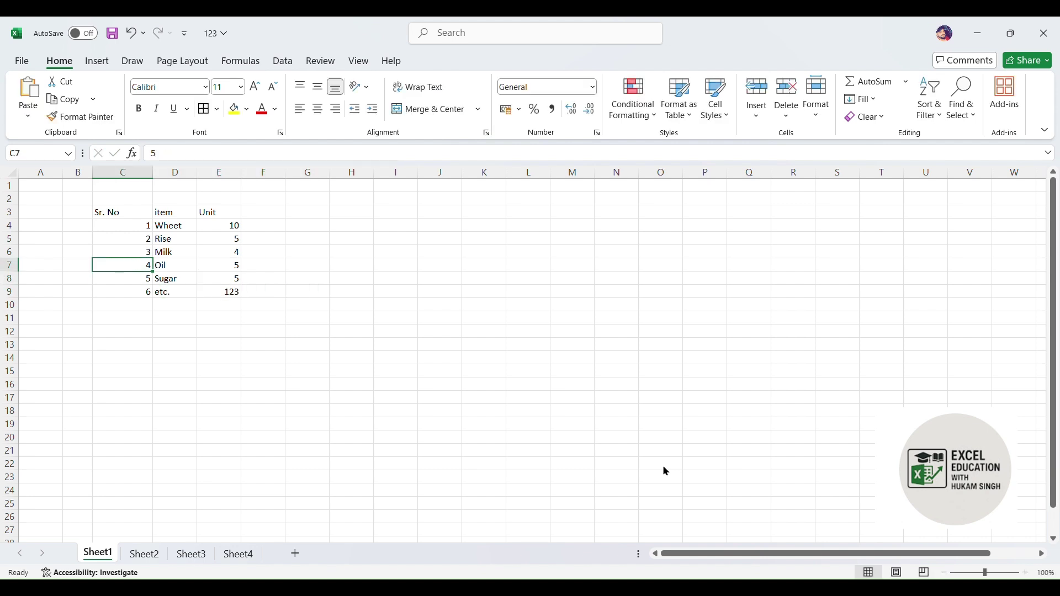
pyautogui.press('Right')
pyautogui.press('Left')
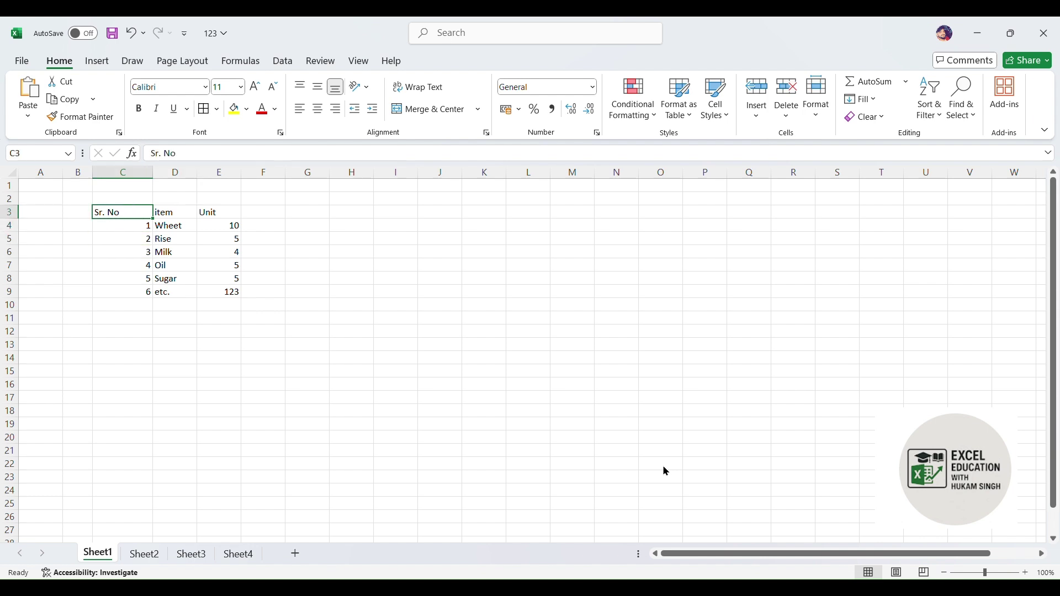
pyautogui.press('Right')
pyautogui.press('Left')
# AutoFit all column widths of the worksheet to their contents and return to the "Sr. No" header cell C3
pyautogui.click(14, 177)
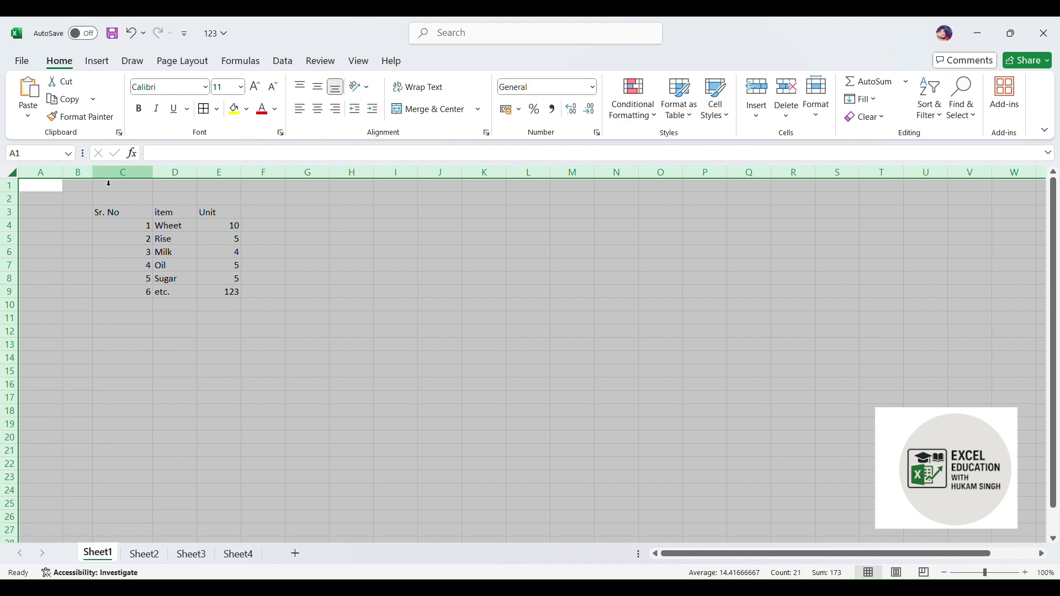
pyautogui.doubleClick(68, 179)
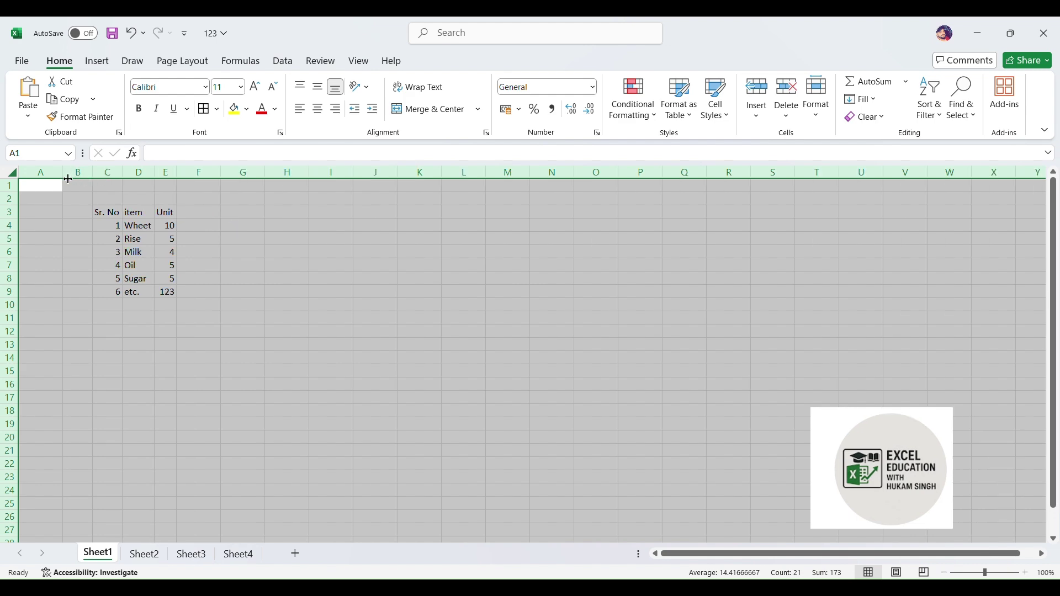
pyautogui.click(115, 214)
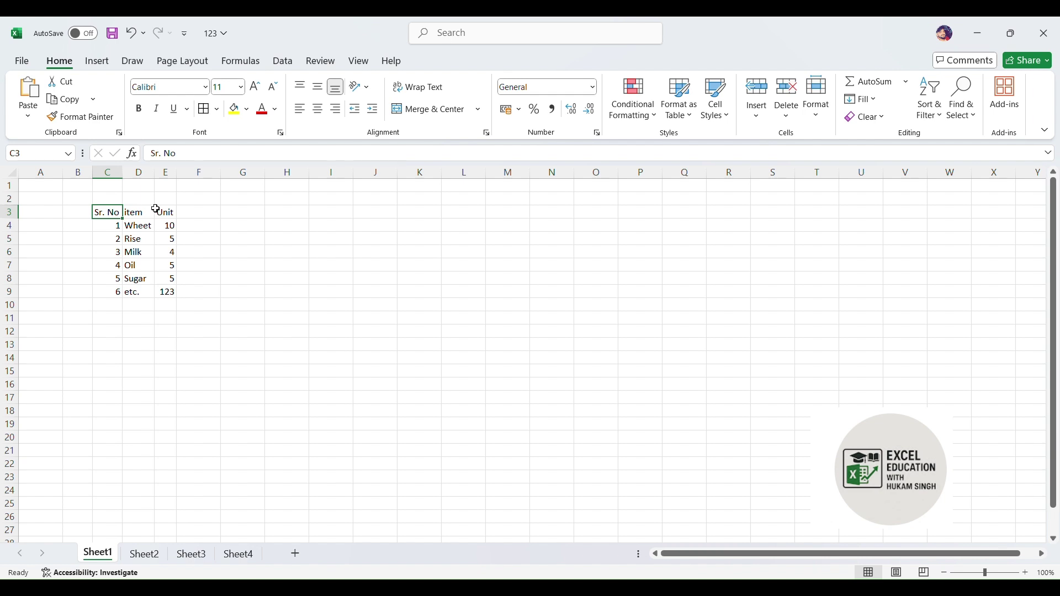
pyautogui.moveTo(111, 216); pyautogui.dragTo(178, 295)
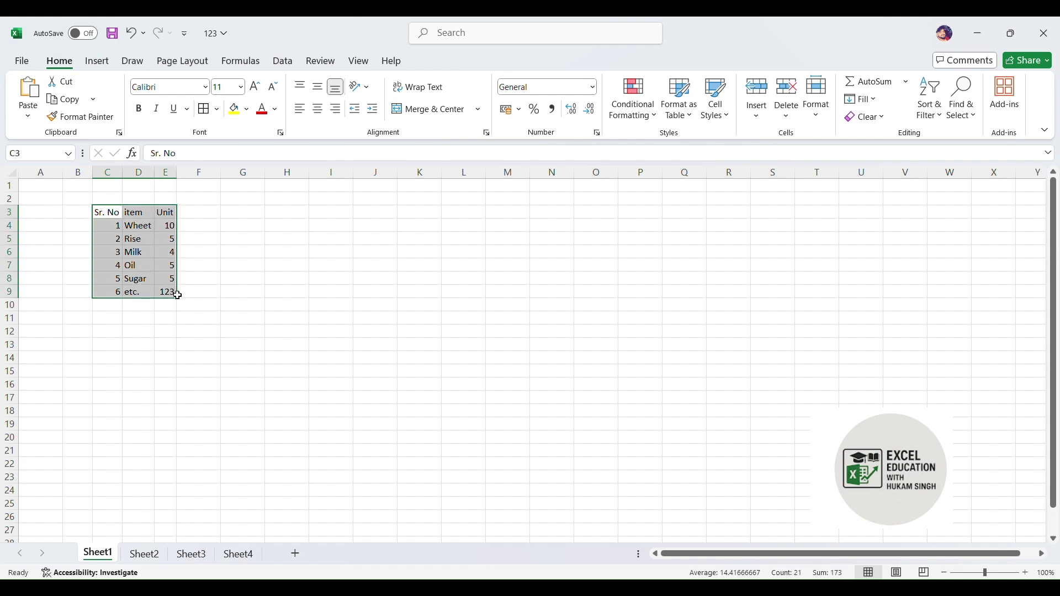
pyautogui.click(151, 245)
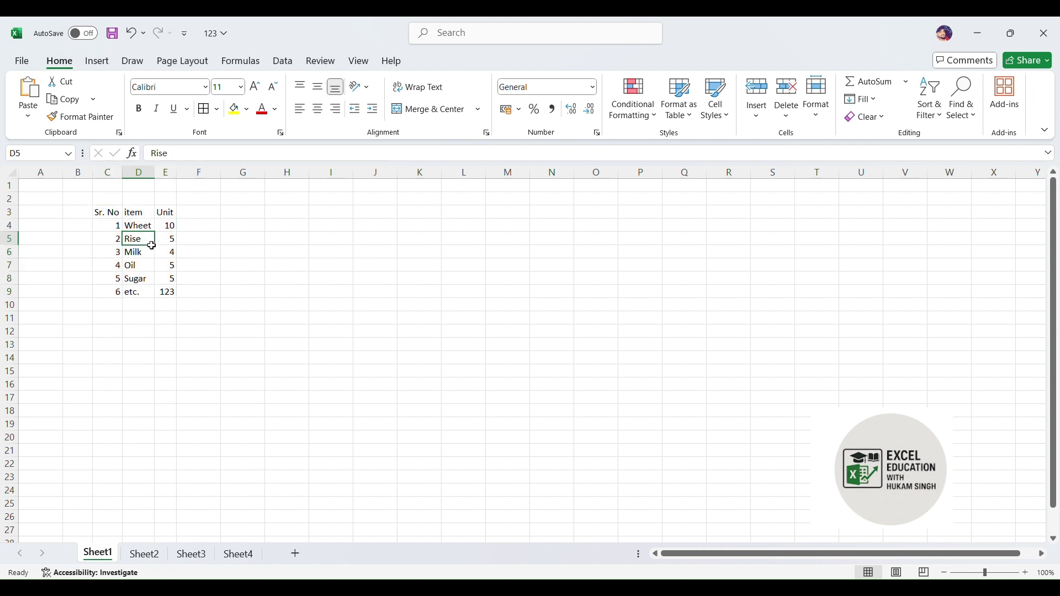
pyautogui.click(120, 226)
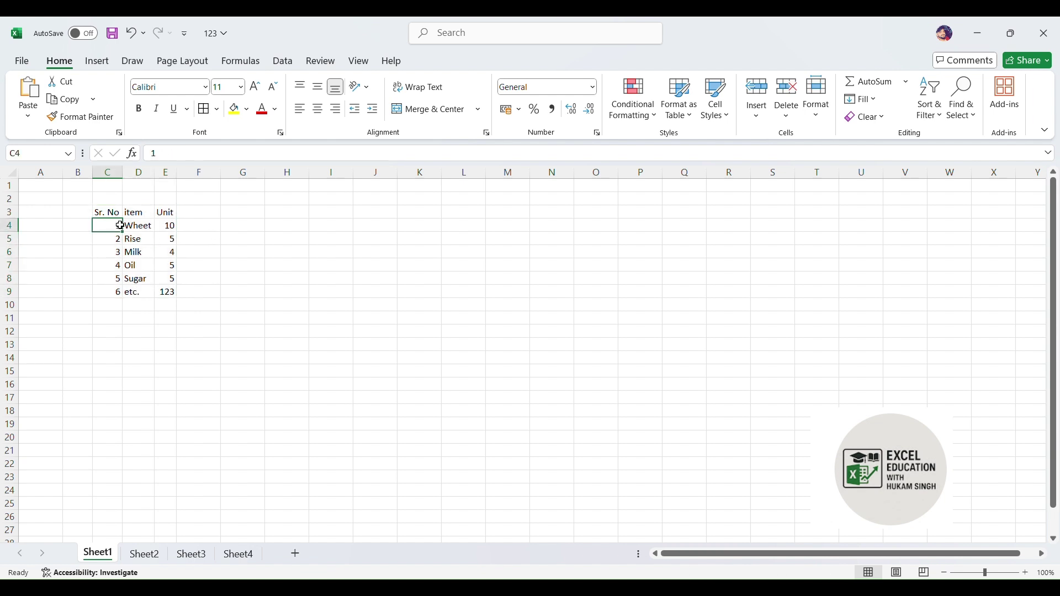
pyautogui.click(143, 254)
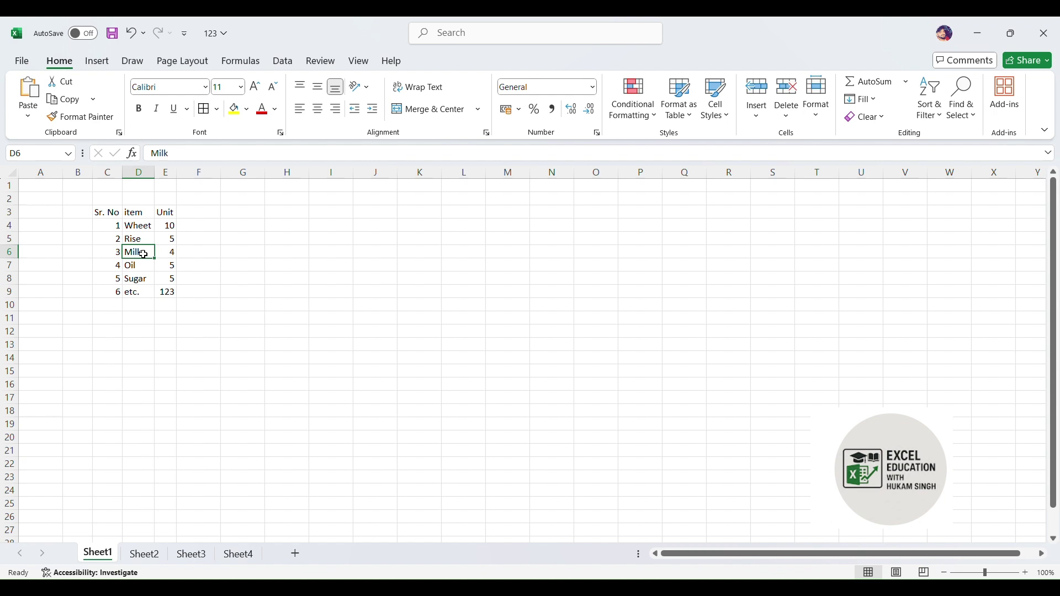
pyautogui.click(116, 217)
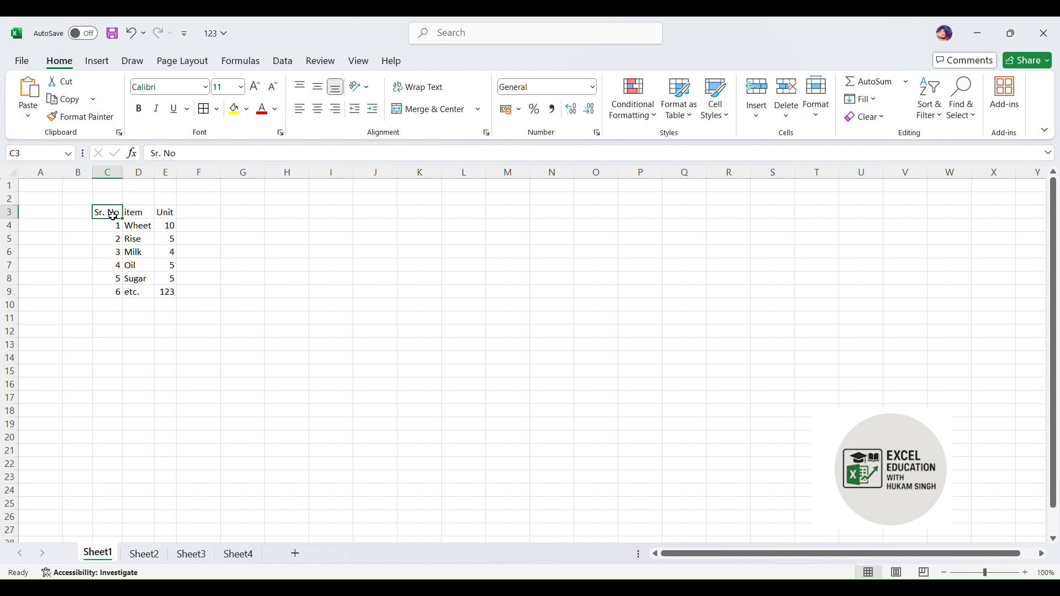
# Center the contents of the table C3:E9 horizontally and middle-align them vertically
pyautogui.moveTo(113, 215); pyautogui.dragTo(166, 291)
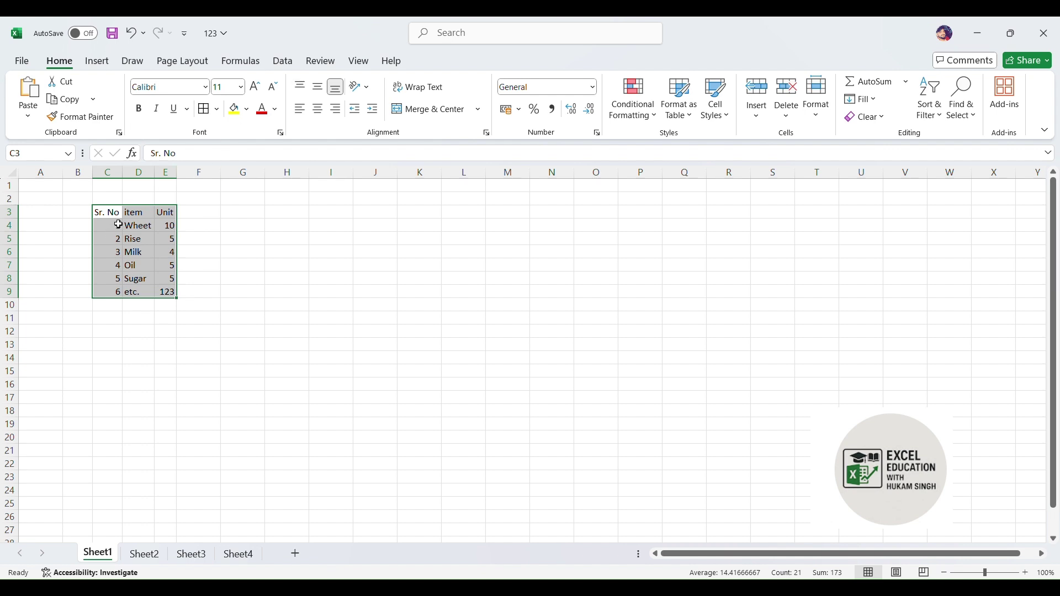
pyautogui.click(318, 117)
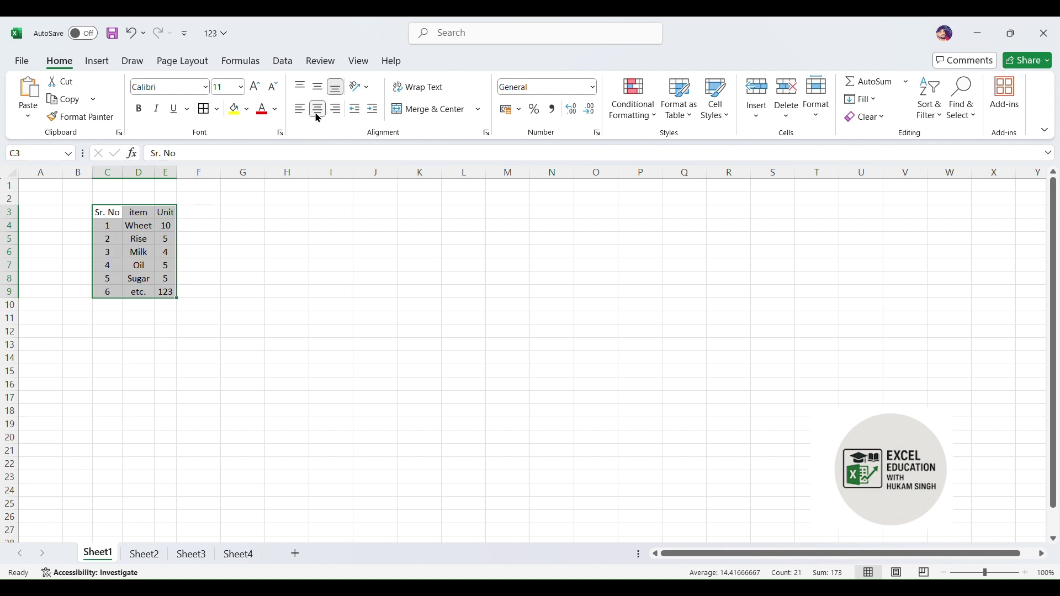
pyautogui.click(318, 87)
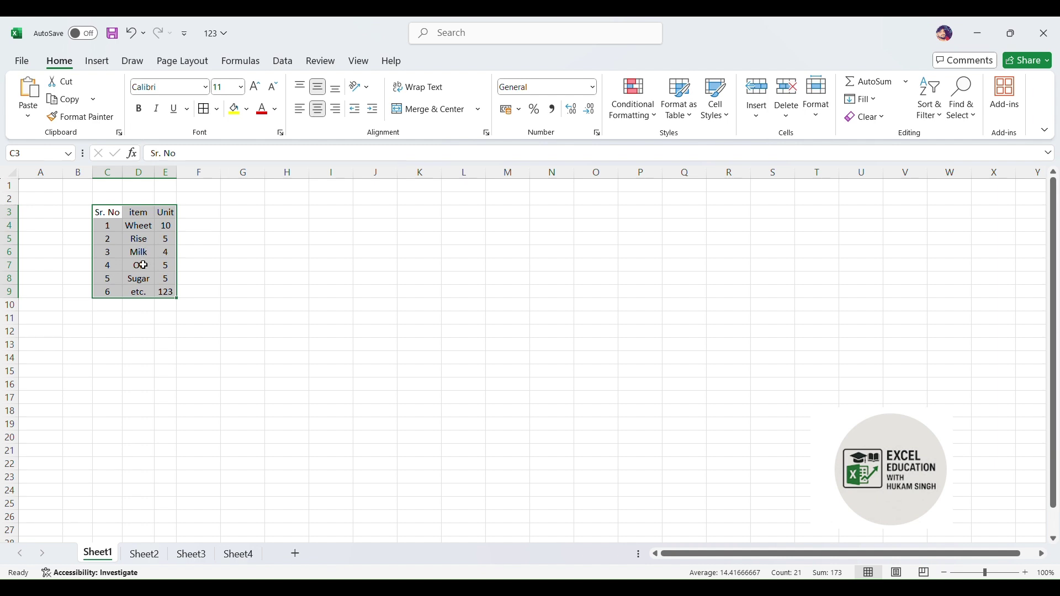
pyautogui.click(213, 283)
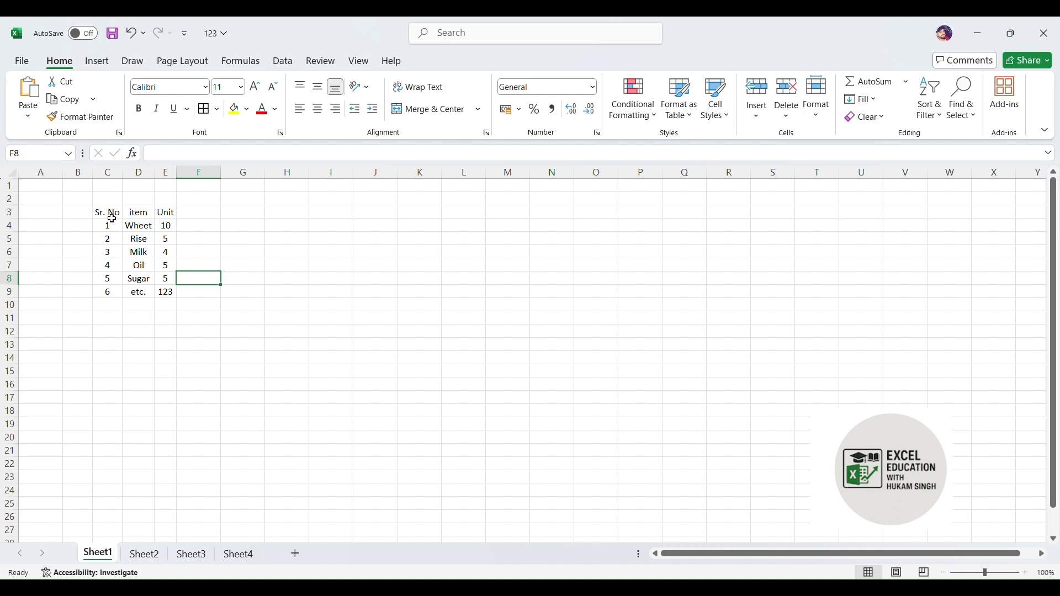
# Apply all borders to the table range C3:E9
pyautogui.moveTo(227, 214); pyautogui.dragTo(390, 290)
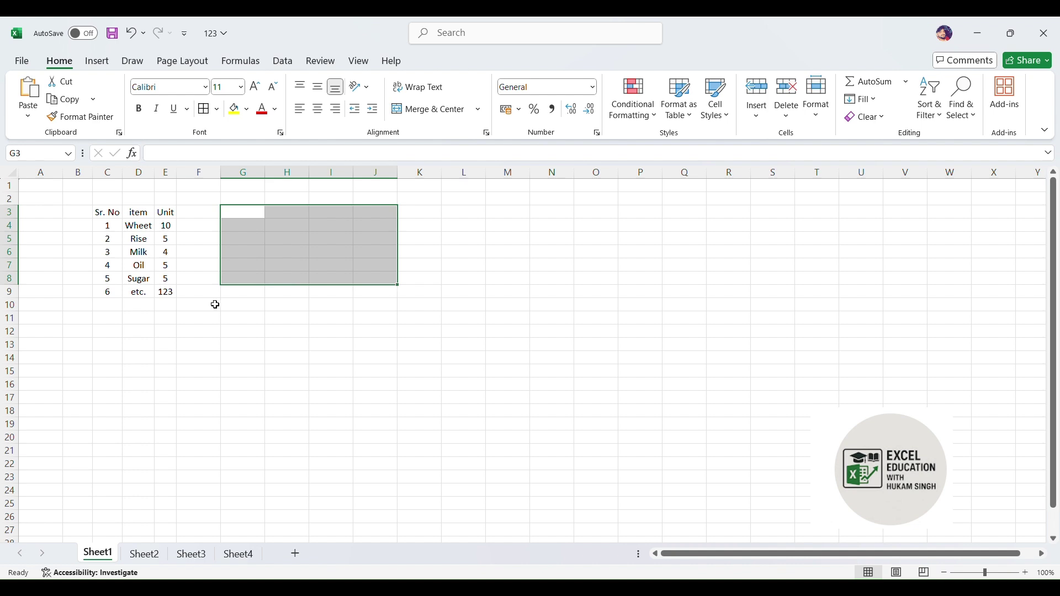
pyautogui.click(104, 216)
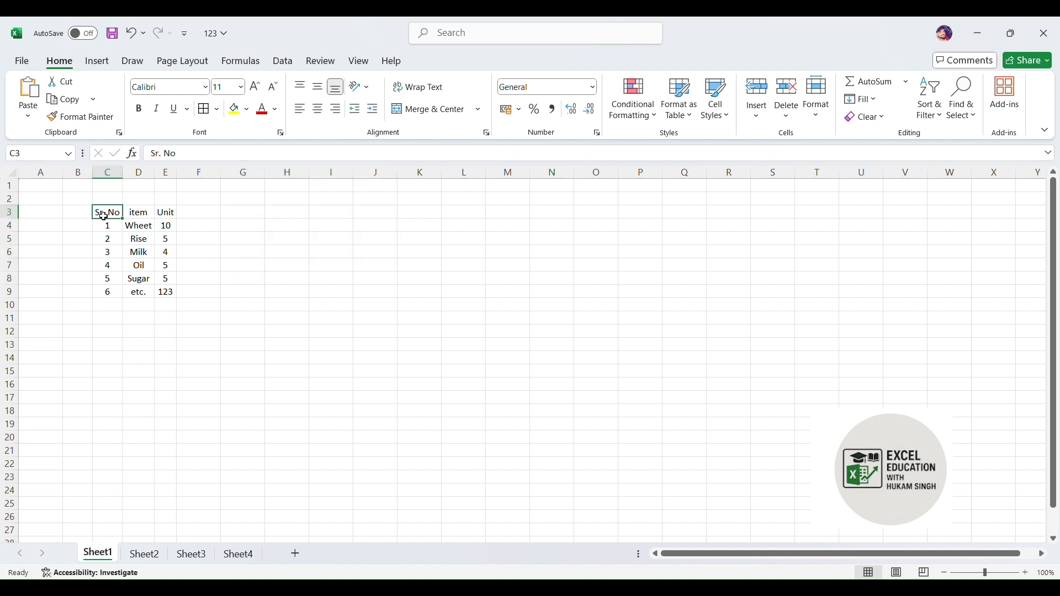
pyautogui.moveTo(104, 216); pyautogui.dragTo(170, 293)
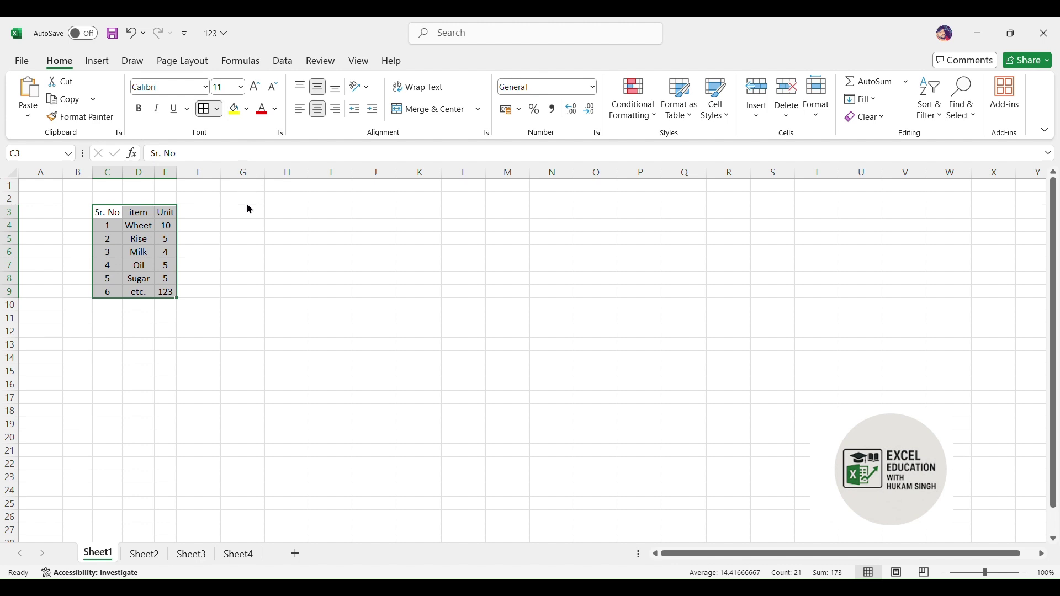
pyautogui.click(245, 256)
pyautogui.moveTo(113, 216); pyautogui.dragTo(174, 294)
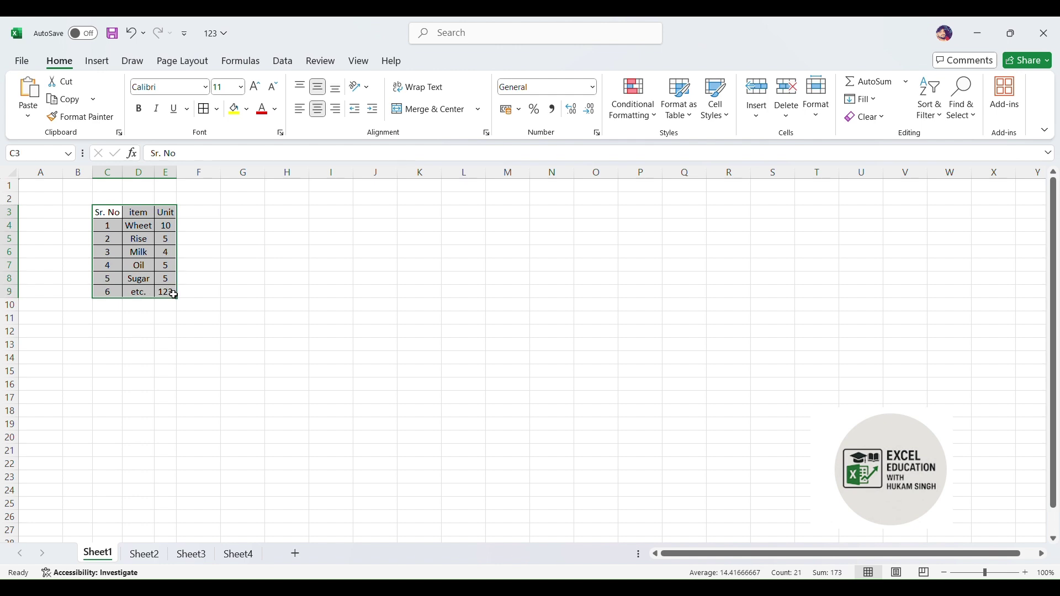
pyautogui.click(200, 279)
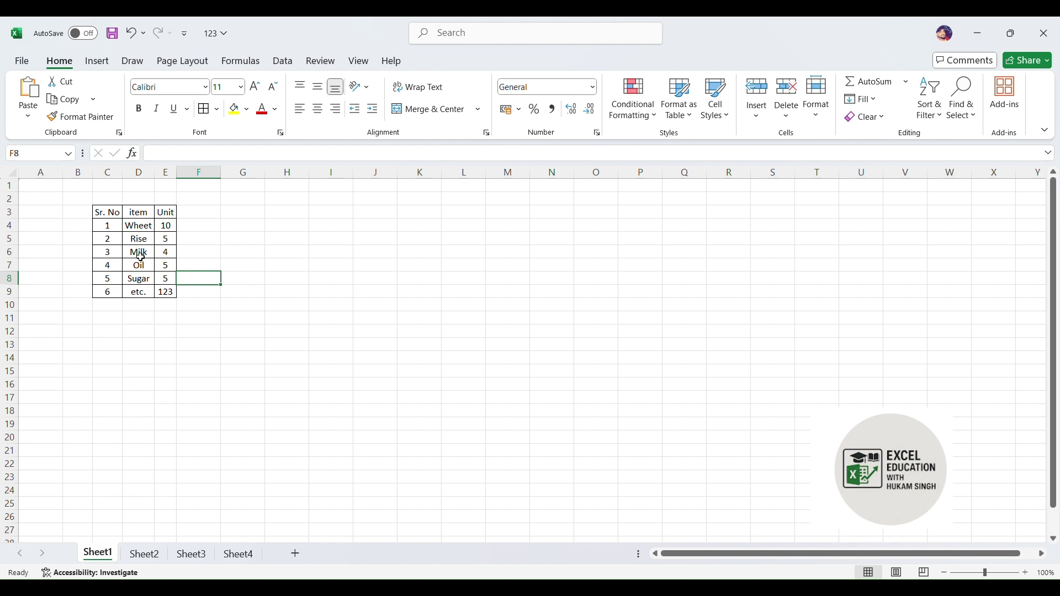
# Move the active cell through the bordered table, from E8 over the item column and header row to C4
pyautogui.press('Left')
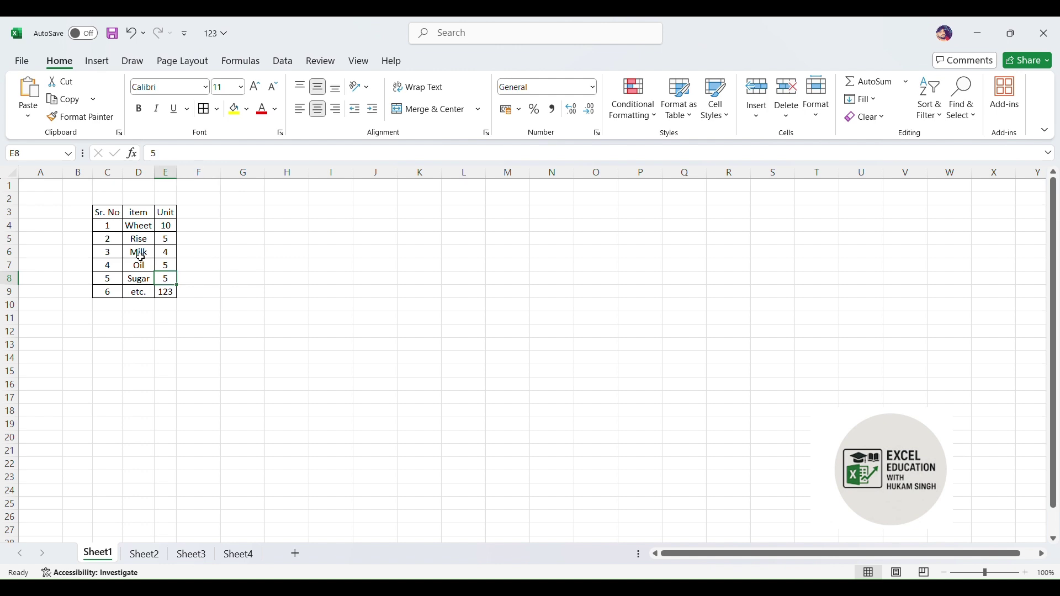
pyautogui.press('Left')
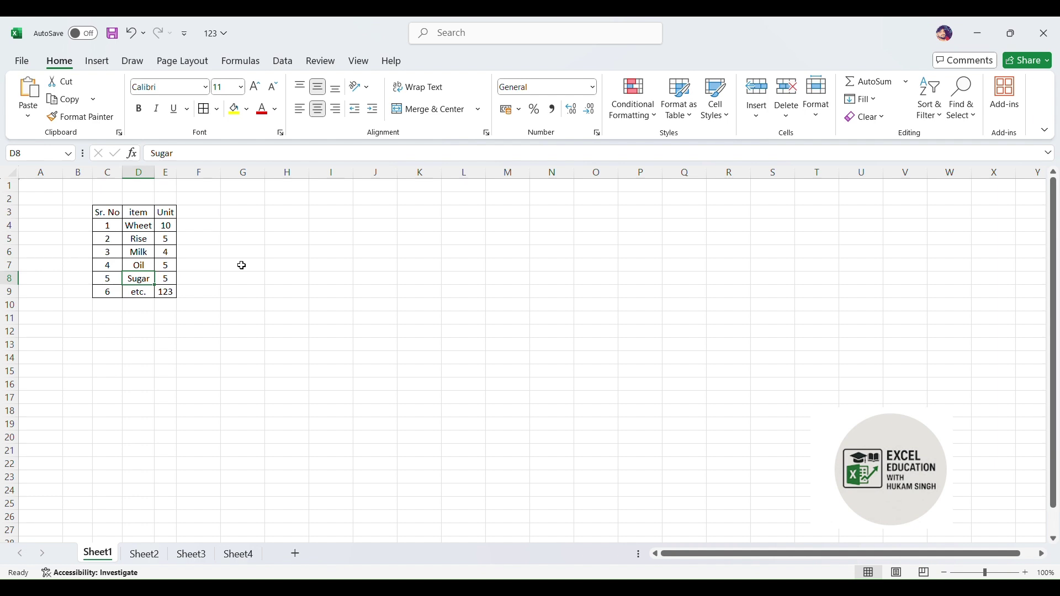
pyautogui.press('Up')
pyautogui.press('Up')
pyautogui.press('Up')
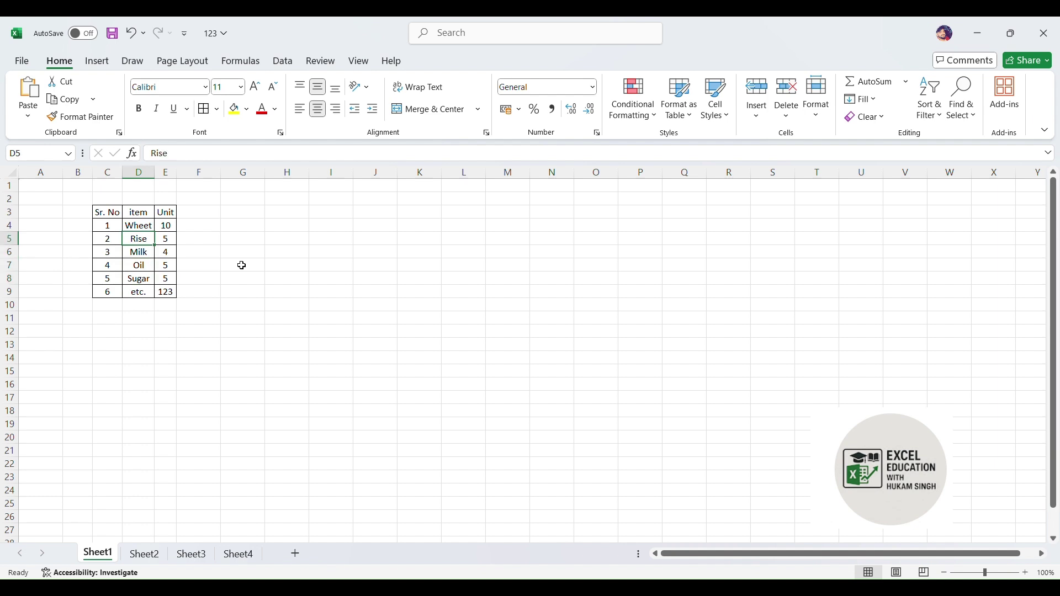
pyautogui.press('Up')
pyautogui.press('Up')
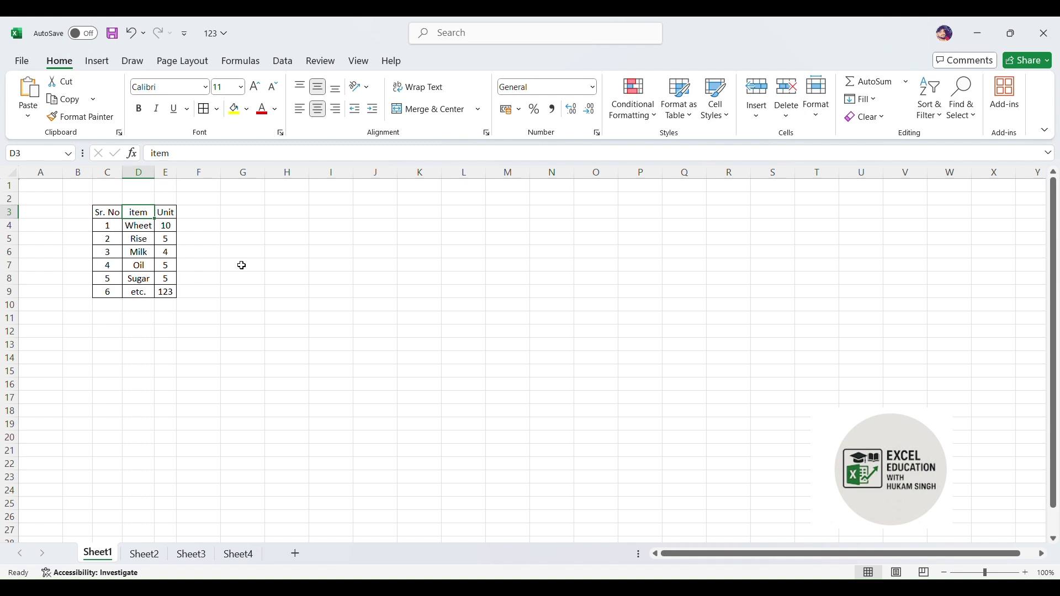
pyautogui.press('Left')
pyautogui.press('Left')
pyautogui.press('Right')
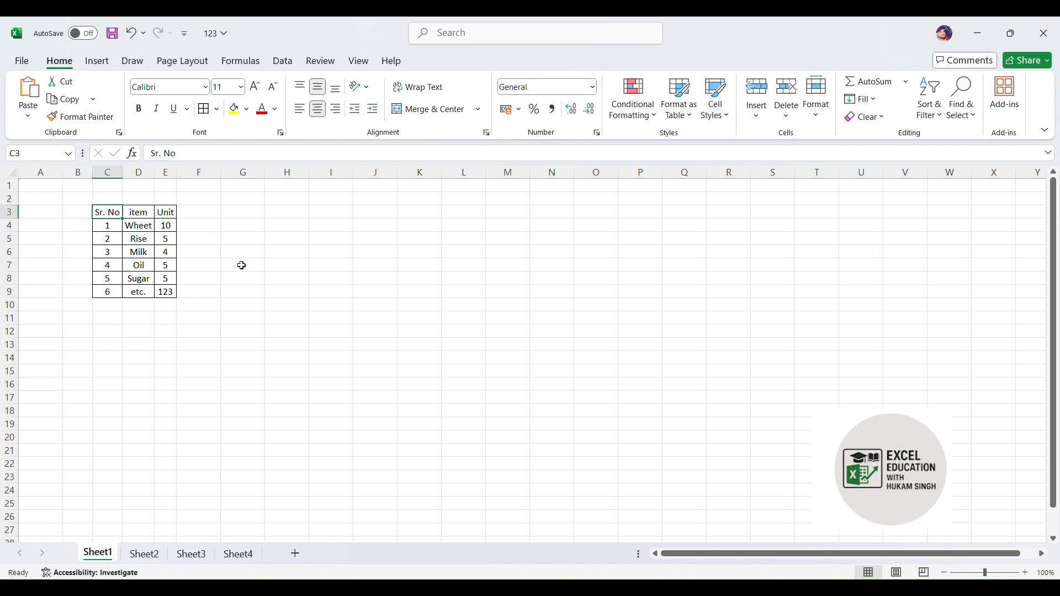
pyautogui.press('Right')
pyautogui.press('Left')
pyautogui.press('Down')
pyautogui.press('Right')
pyautogui.press('Left')
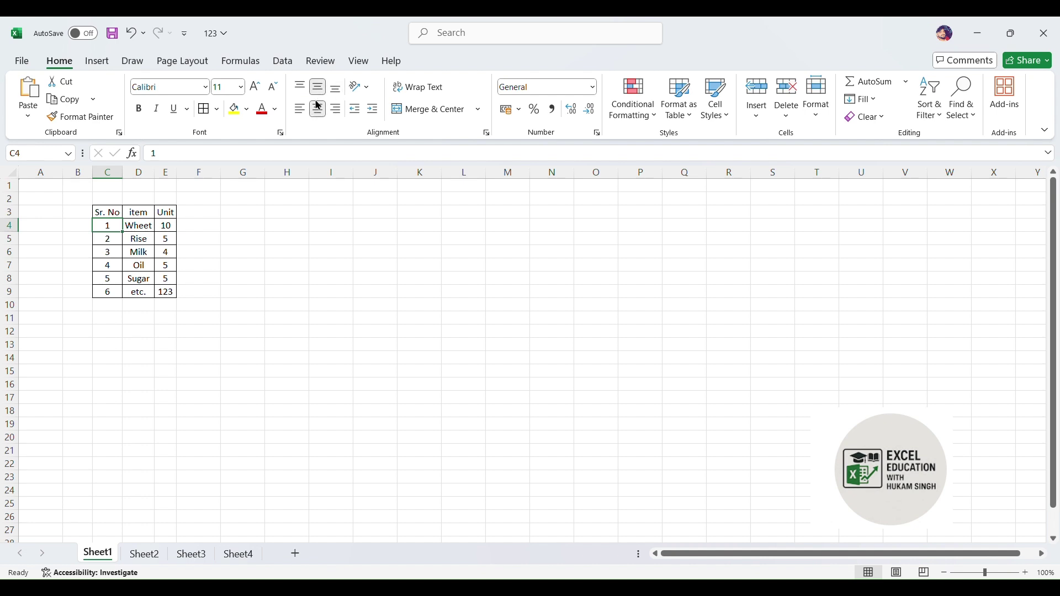
# Set the font of the table range C3:E9 to Algerian
pyautogui.click(207, 90)
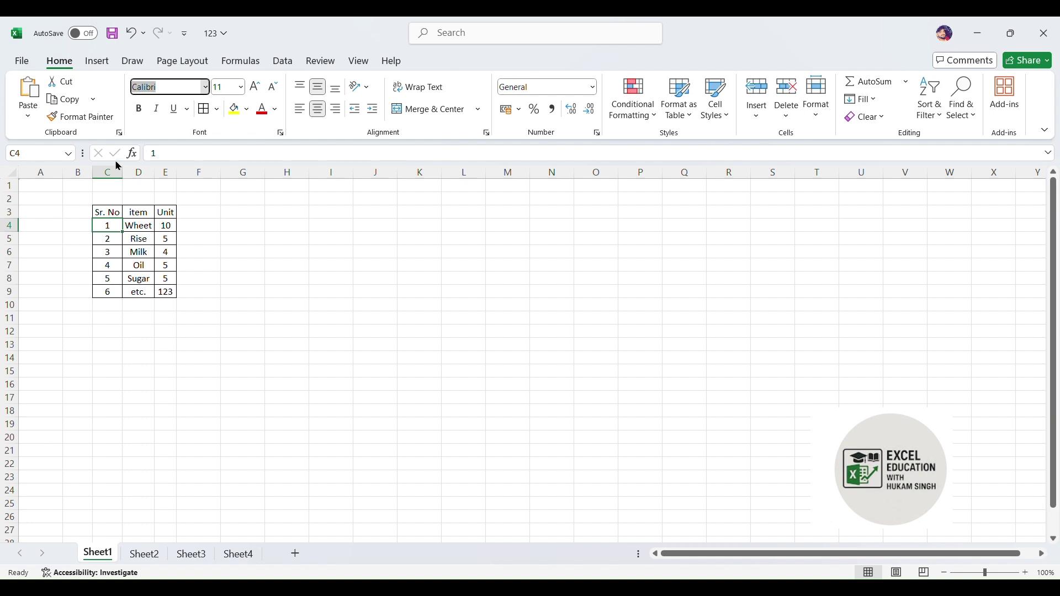
pyautogui.press('Escape')
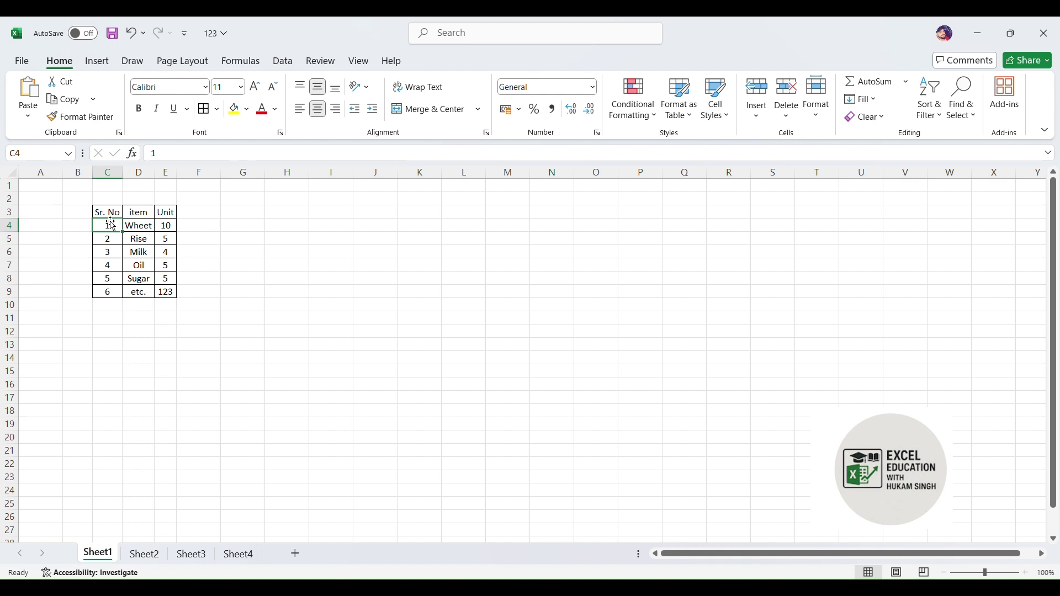
pyautogui.moveTo(109, 216); pyautogui.dragTo(166, 292)
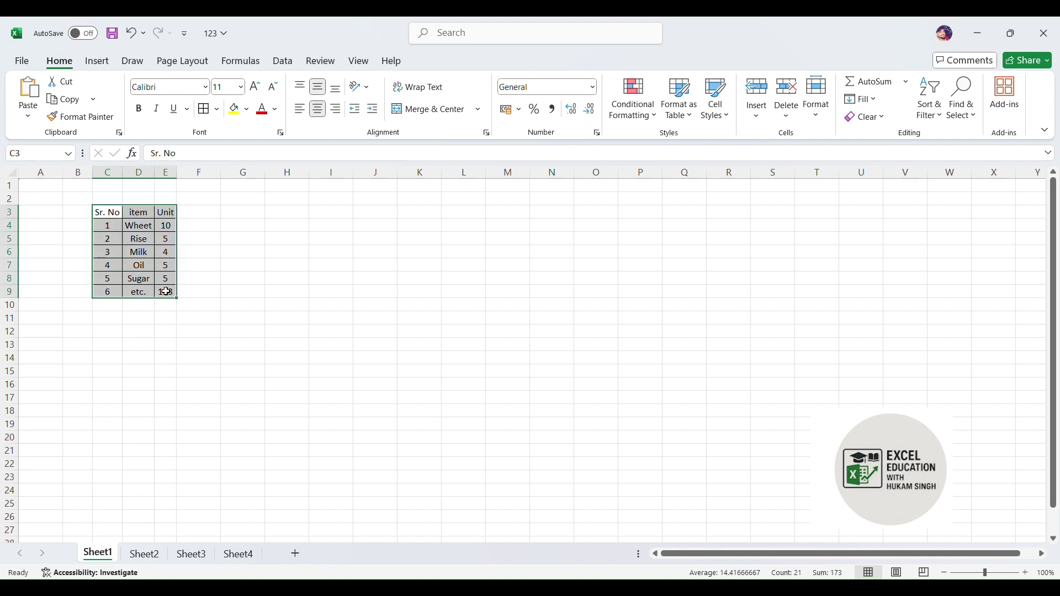
pyautogui.click(207, 89)
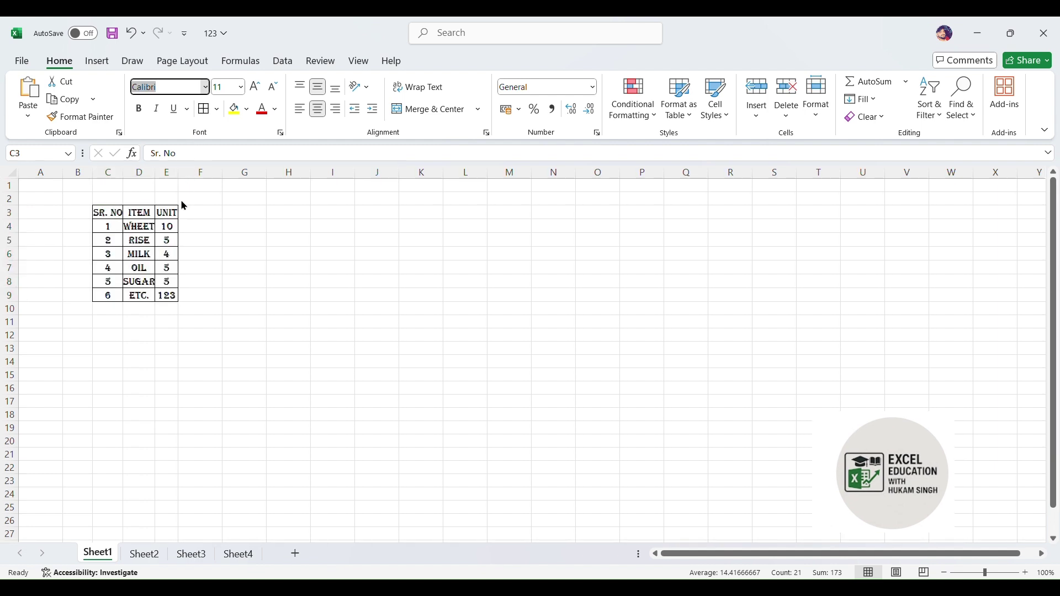
pyautogui.press('Escape')
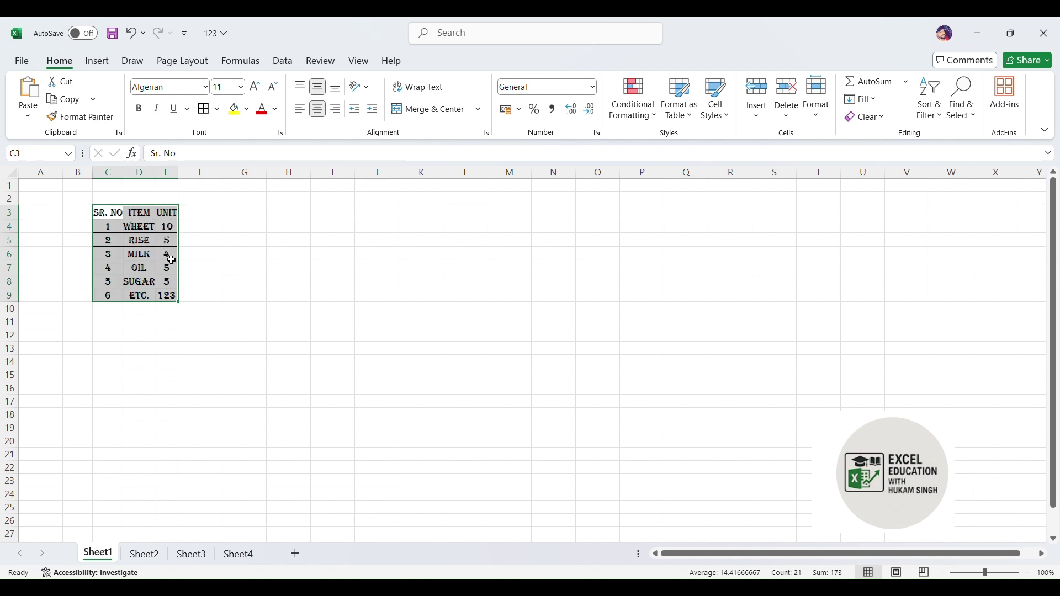
# Preview several other fonts on the table C3:E9 and return its font to Calibri
pyautogui.click(206, 91)
pyautogui.hotkey('ctrl', 'z')
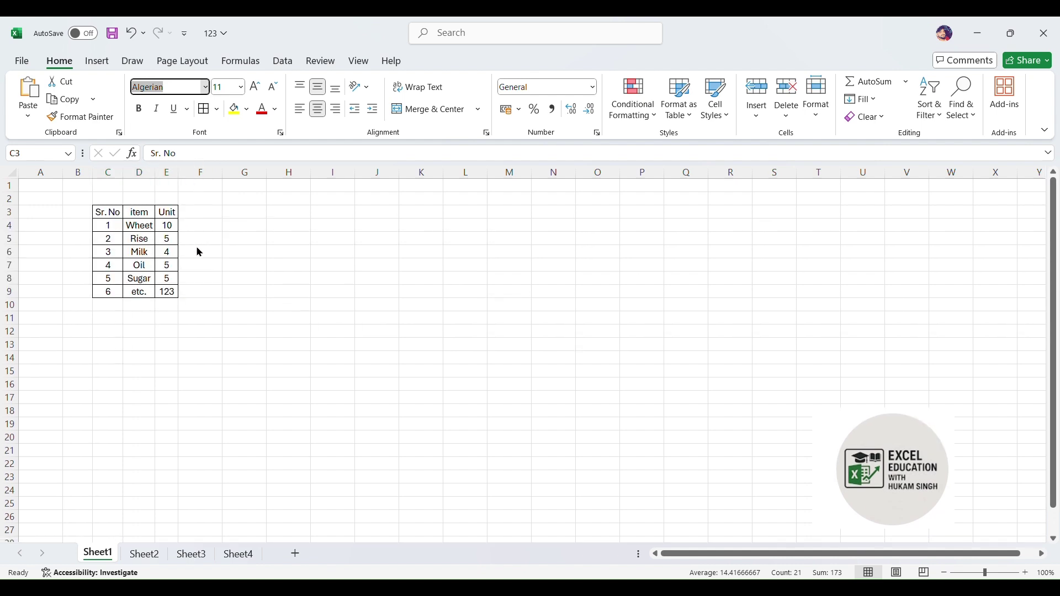
pyautogui.hotkey('ctrl', 'z')
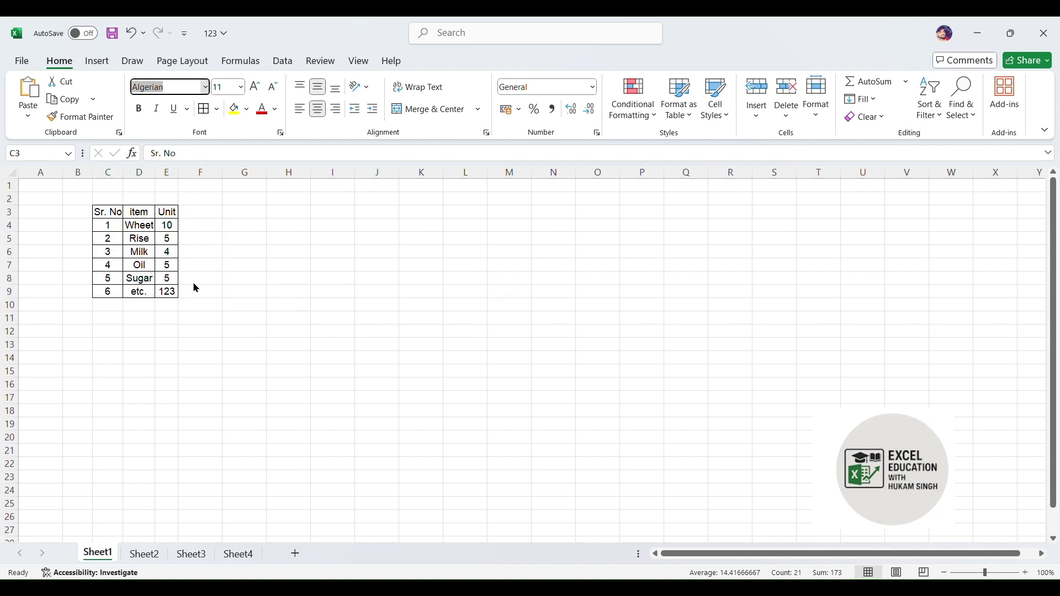
pyautogui.hotkey('ctrl', 'z')
pyautogui.hotkey('ctrl', 'z')
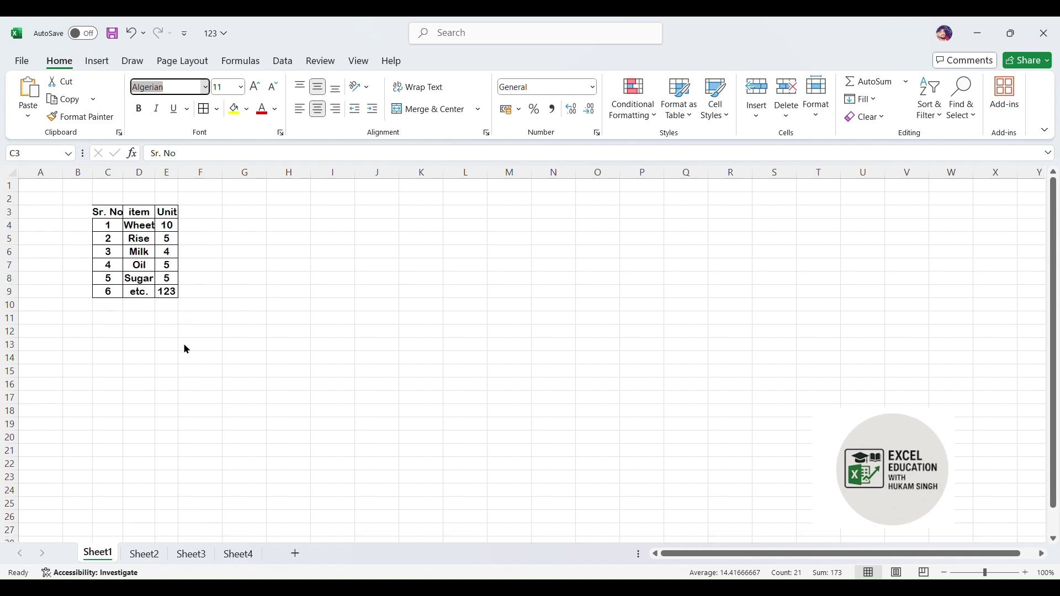
pyautogui.hotkey('ctrl', 'z')
pyautogui.hotkey('ctrl', 'z')
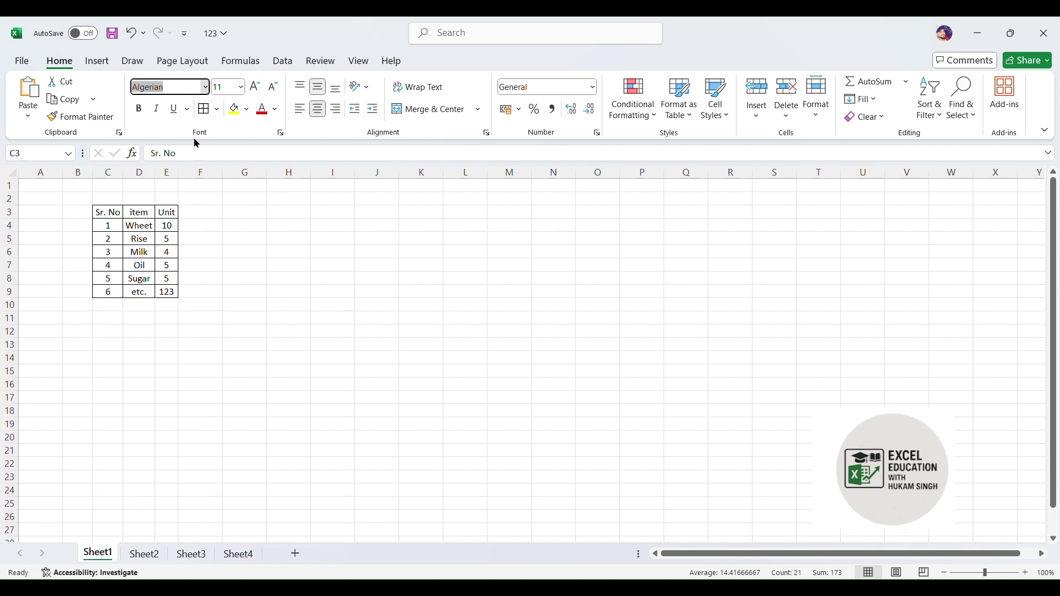
pyautogui.press('Escape')
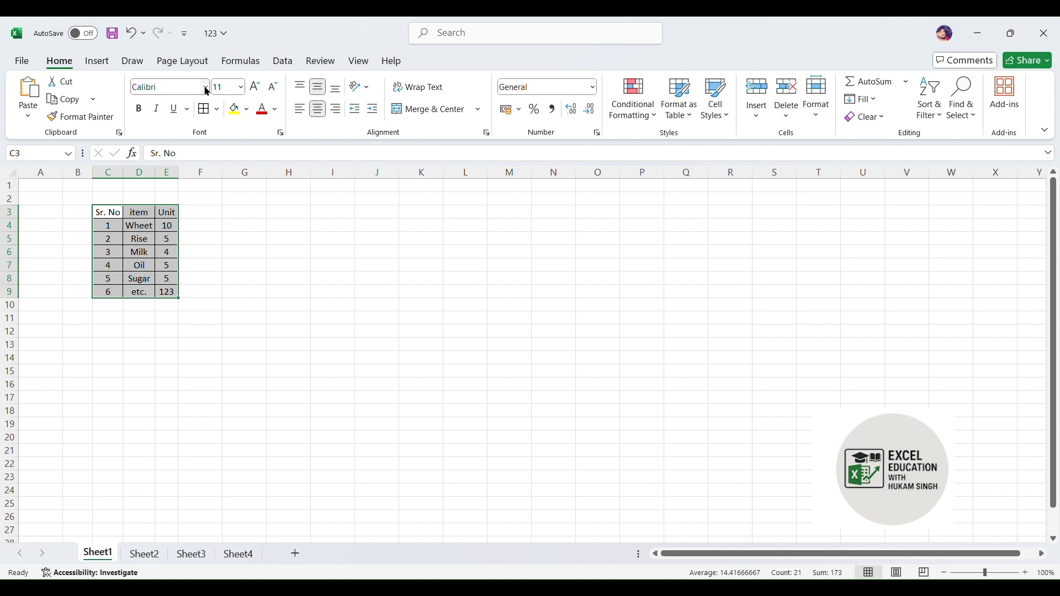
# Increase the font size of the table C3:E9 stepwise to 18
pyautogui.click(243, 88)
pyautogui.click(255, 87)
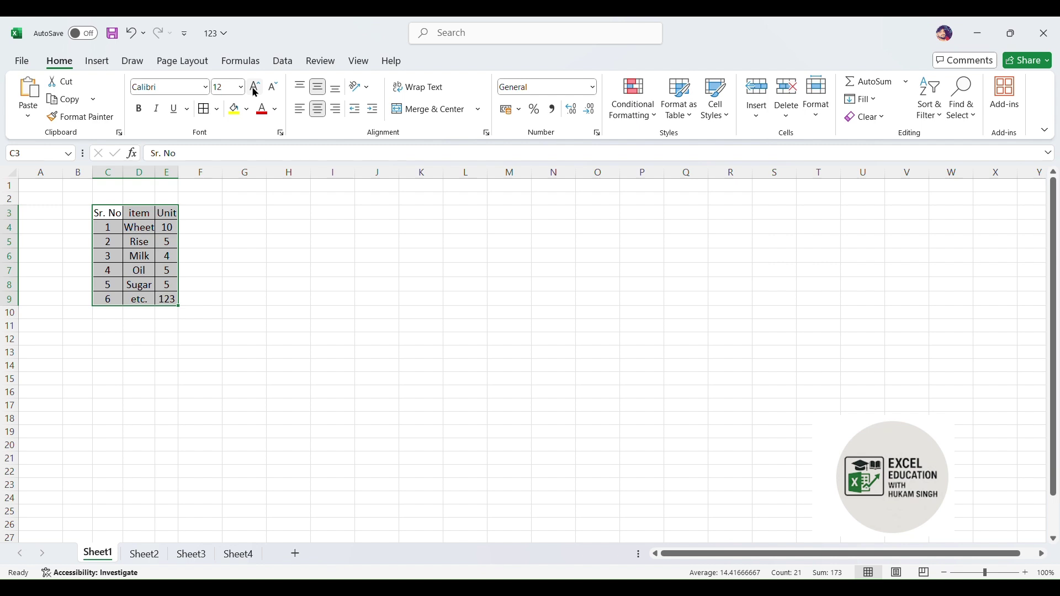
pyautogui.click(255, 89)
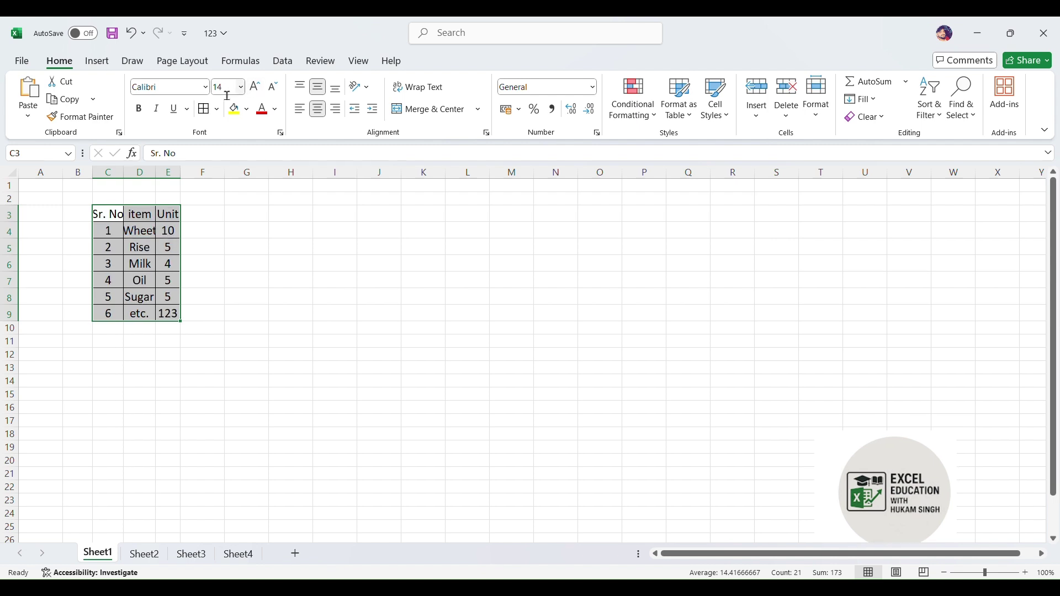
pyautogui.click(255, 87)
pyautogui.click(255, 87)
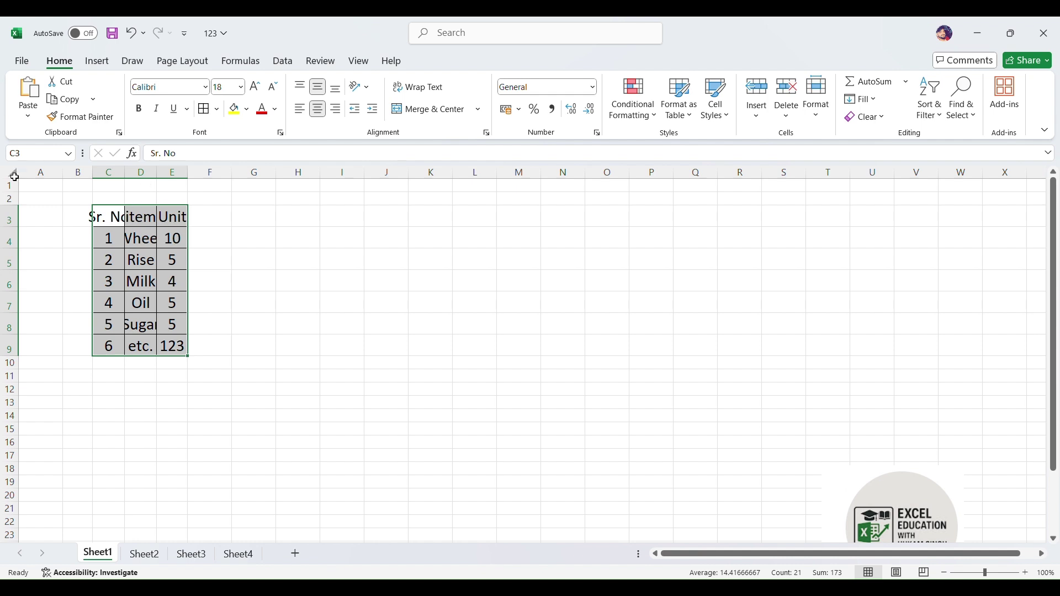
# AutoFit all column widths of the worksheet to the enlarged table text
pyautogui.click(15, 177)
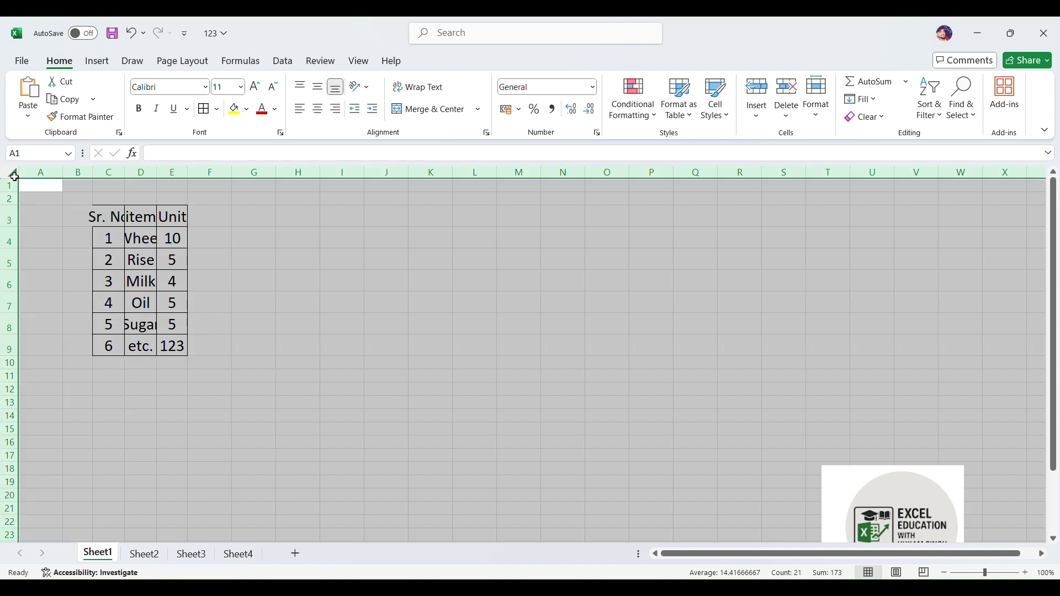
pyautogui.doubleClick(66, 178)
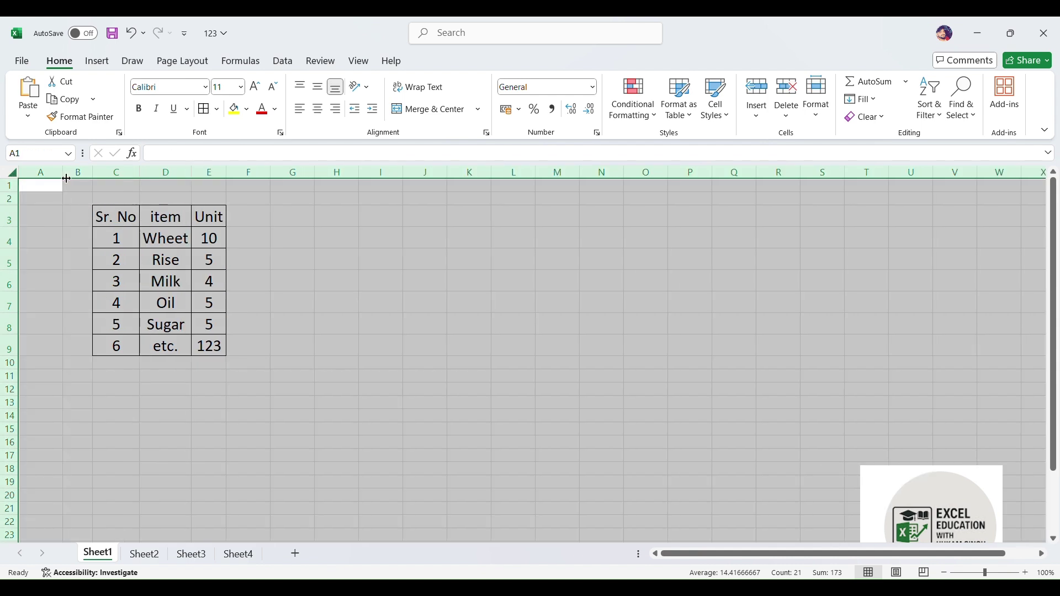
pyautogui.click(160, 191)
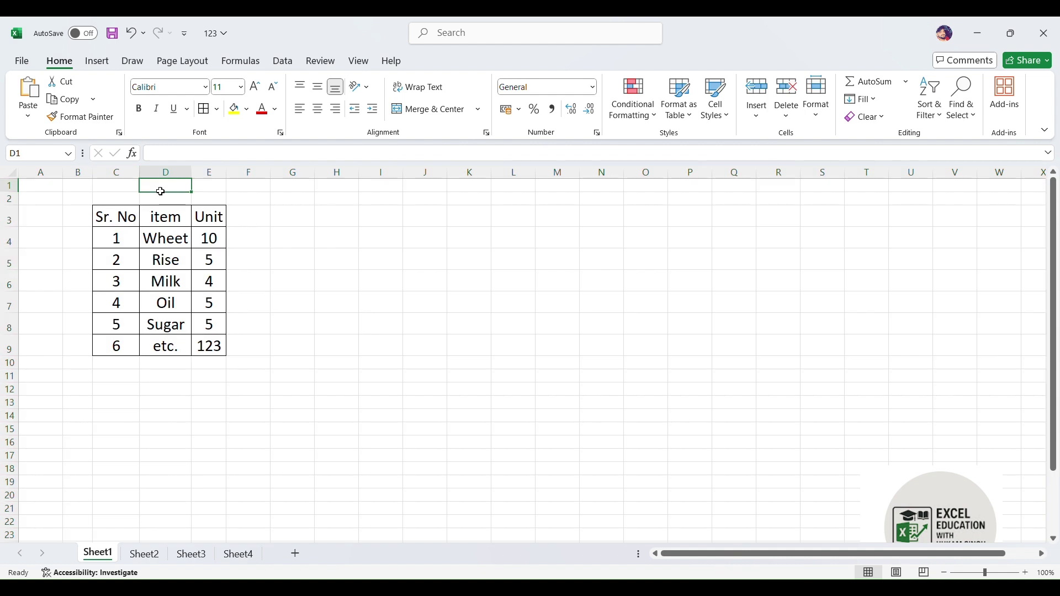
# Decrease the font size of the table C3:E9 stepwise to 11
pyautogui.moveTo(123, 221); pyautogui.dragTo(215, 344)
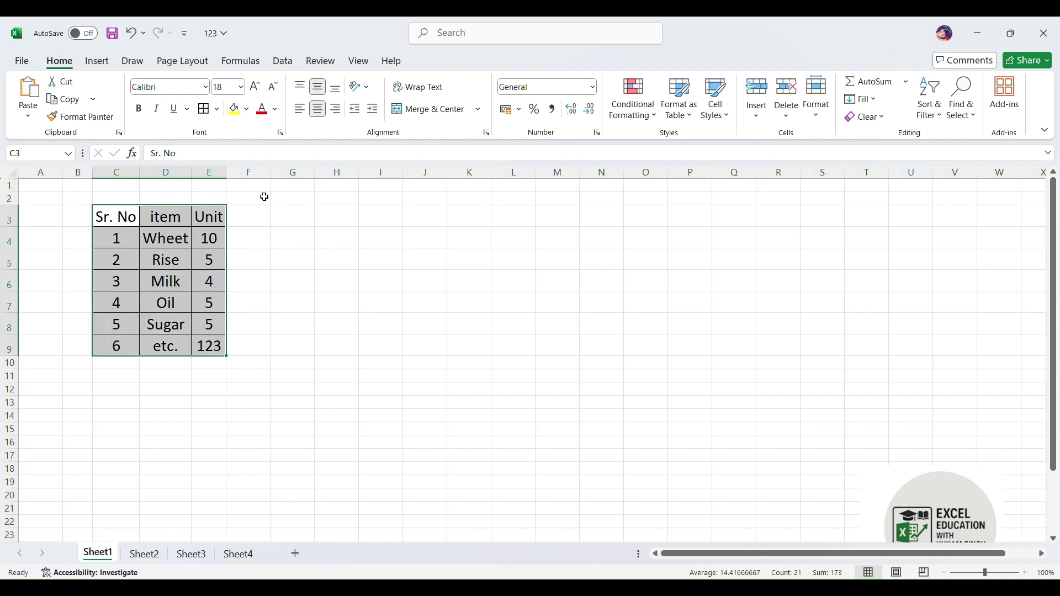
pyautogui.click(278, 93)
pyautogui.click(278, 93)
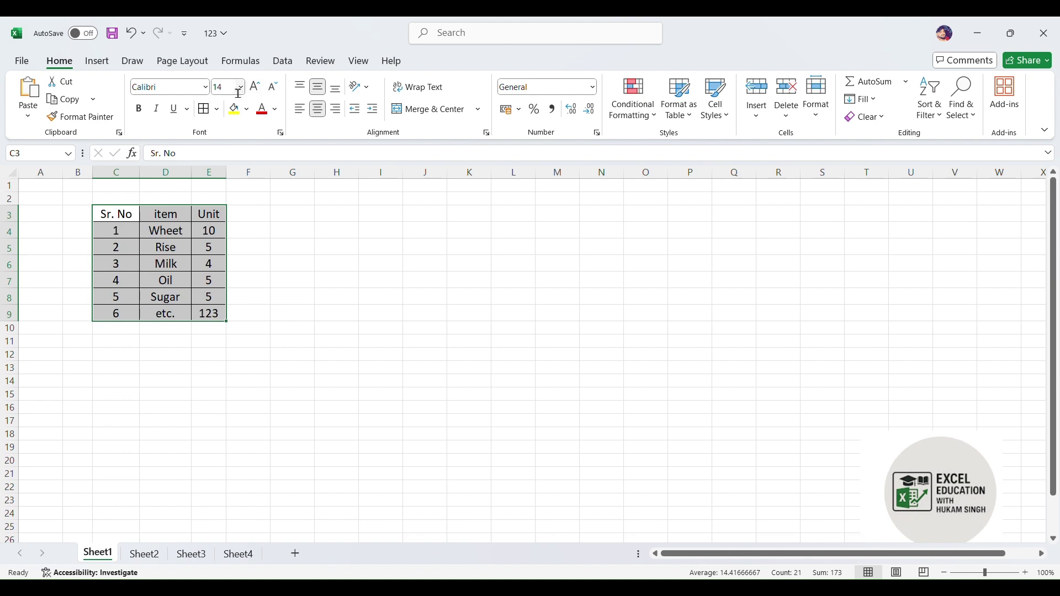
pyautogui.click(278, 90)
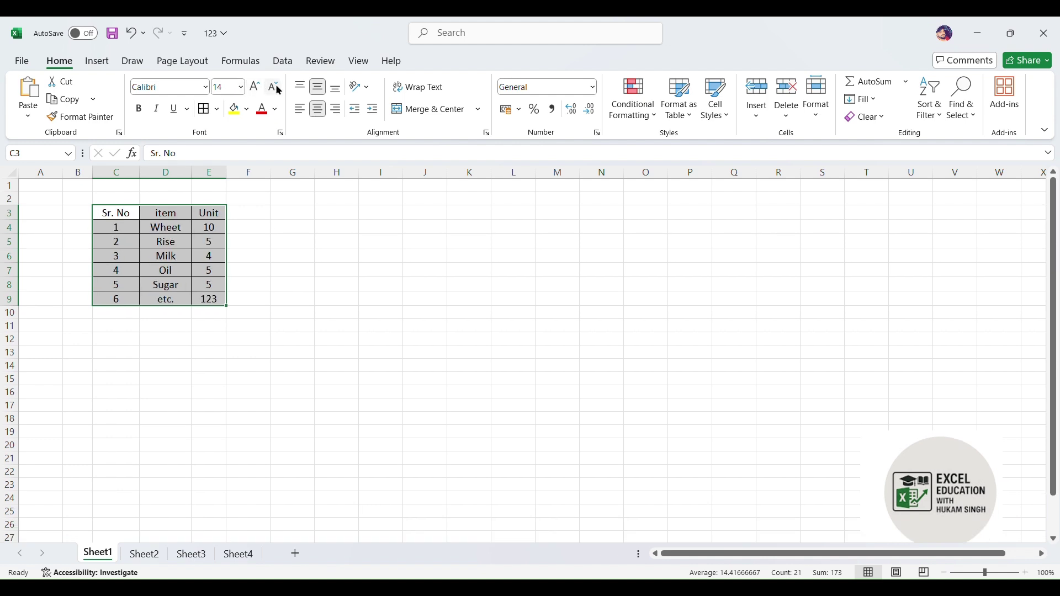
pyautogui.click(277, 90)
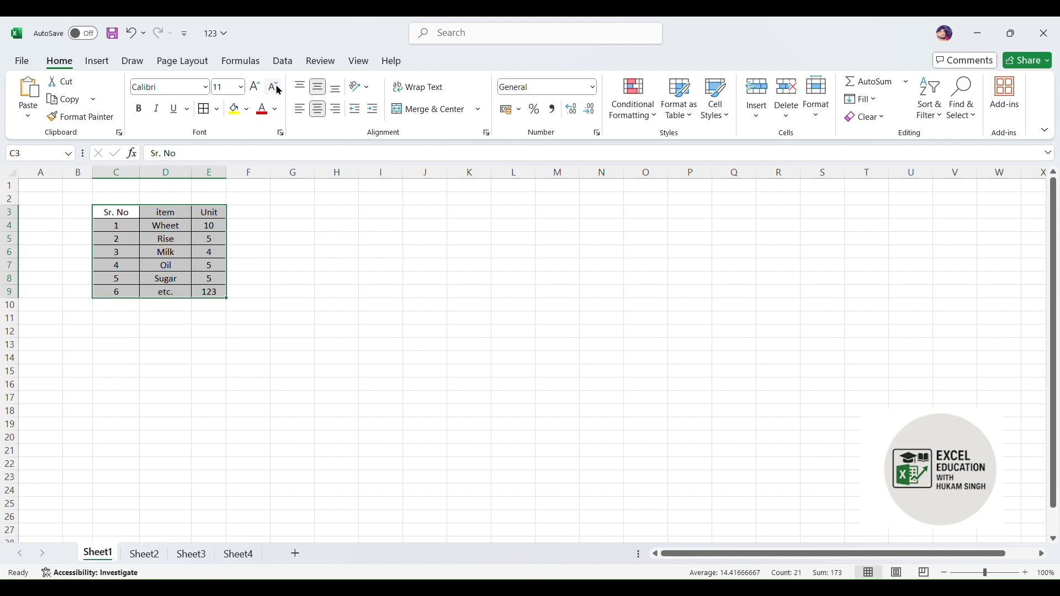
# Make the header row C3:E3 bold
pyautogui.click(242, 86)
pyautogui.click(123, 216)
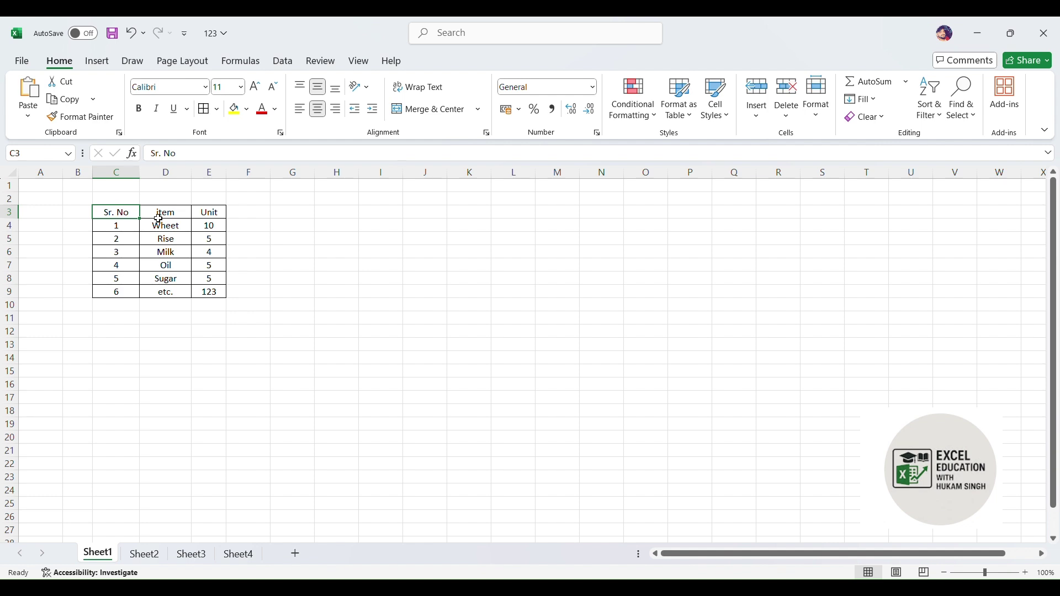
pyautogui.moveTo(123, 214); pyautogui.dragTo(205, 212)
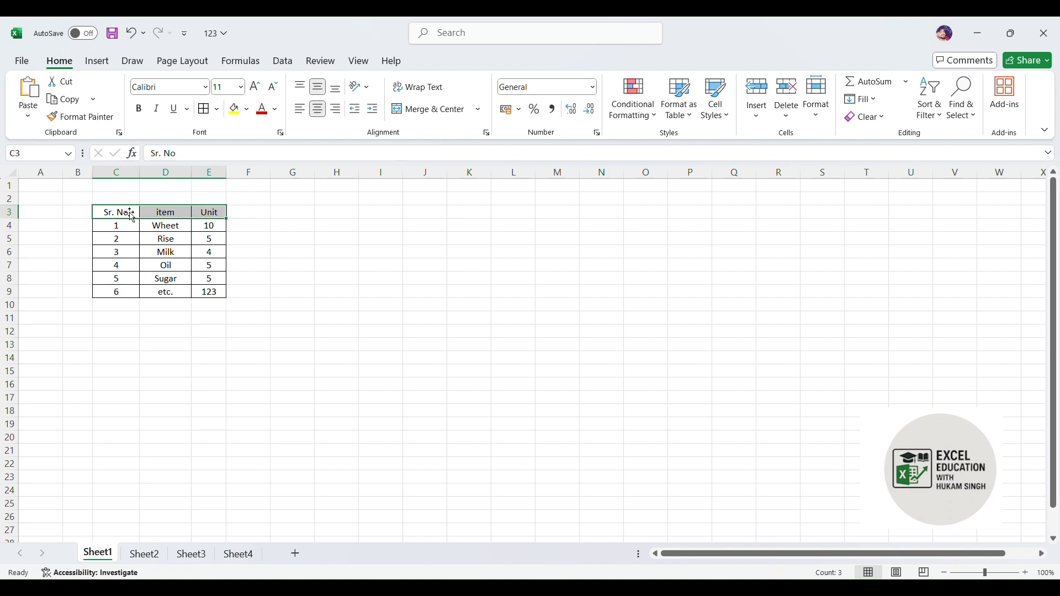
pyautogui.moveTo(123, 214); pyautogui.dragTo(208, 217)
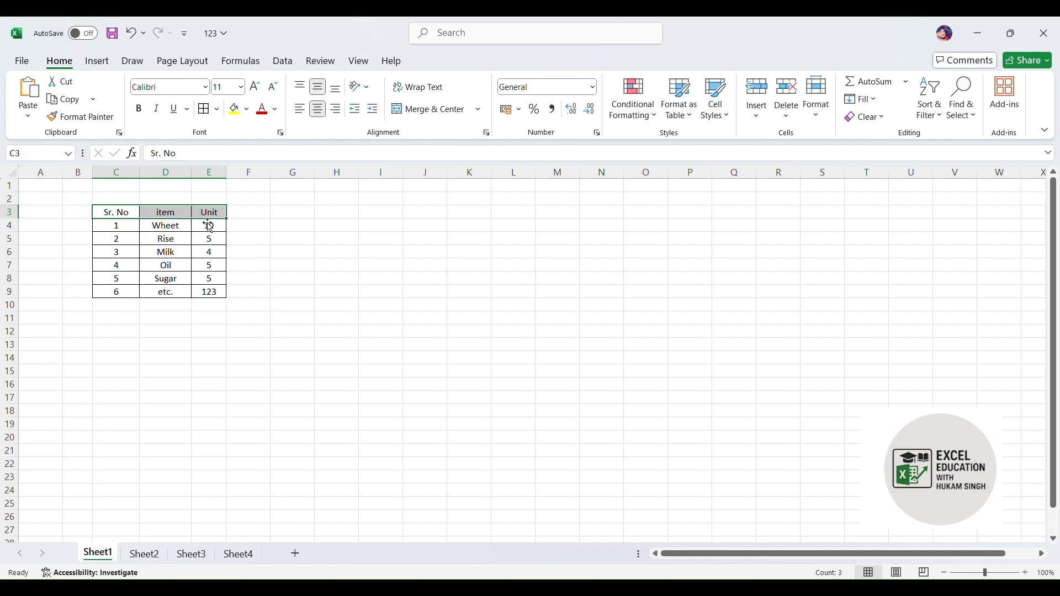
pyautogui.click(138, 108)
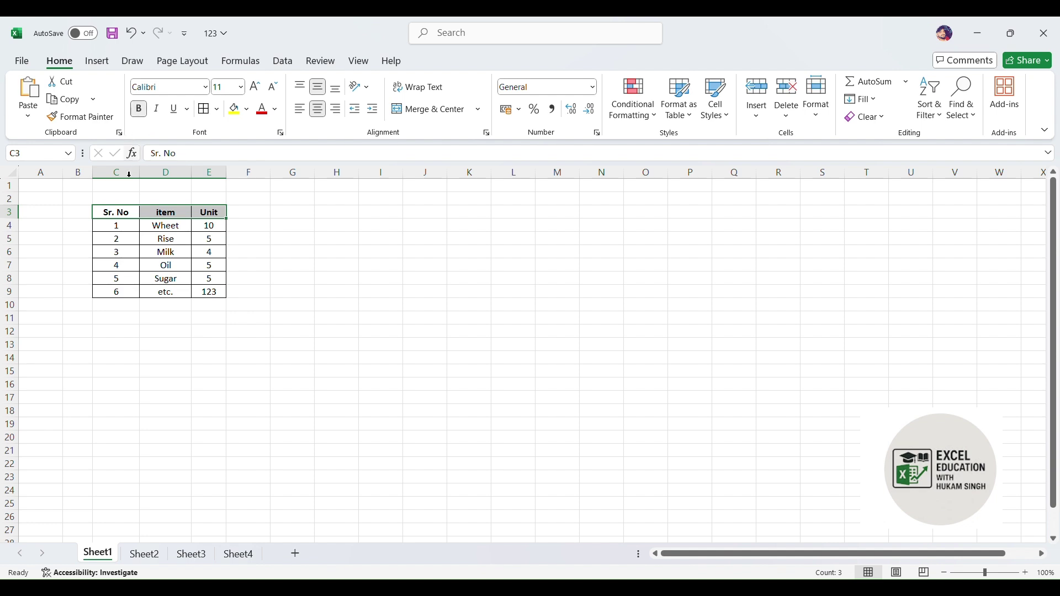
# Apply bold to the whole table C3:E9, then remove the bold from all its cells
pyautogui.moveTo(117, 226); pyautogui.dragTo(210, 291)
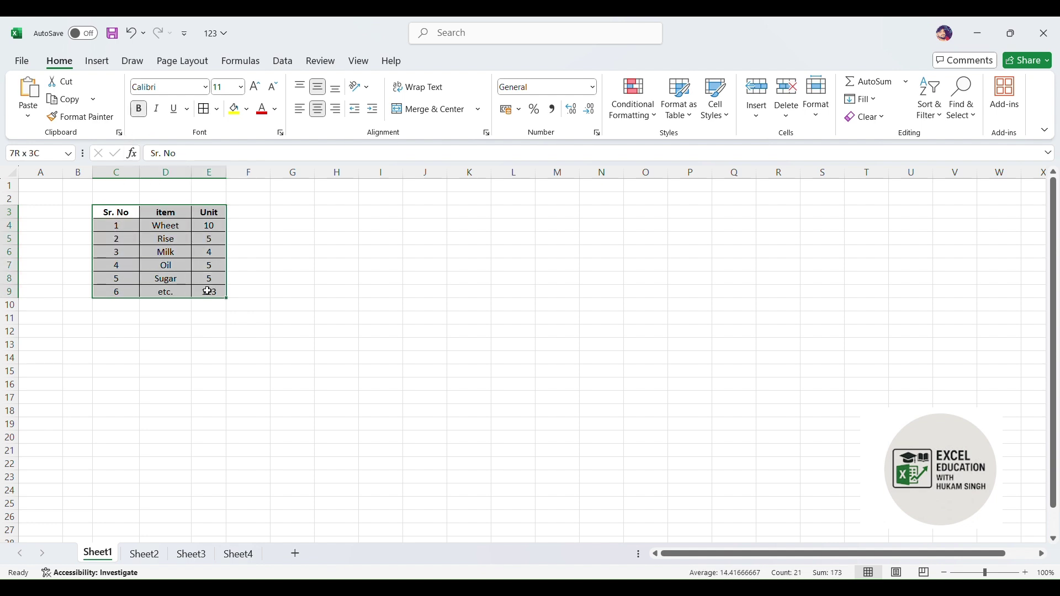
pyautogui.click(140, 108)
pyautogui.click(141, 108)
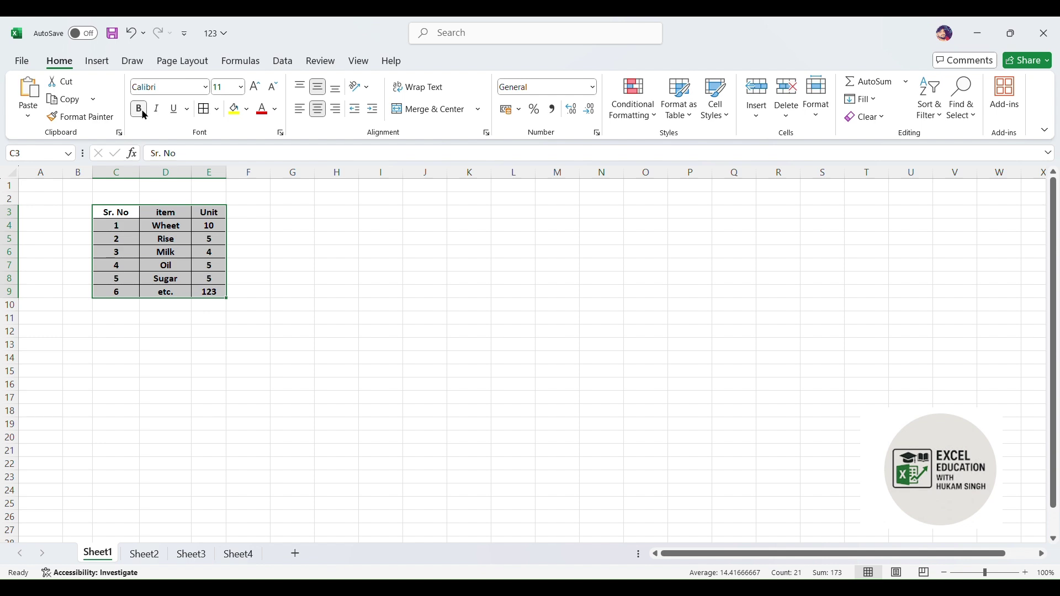
pyautogui.click(143, 111)
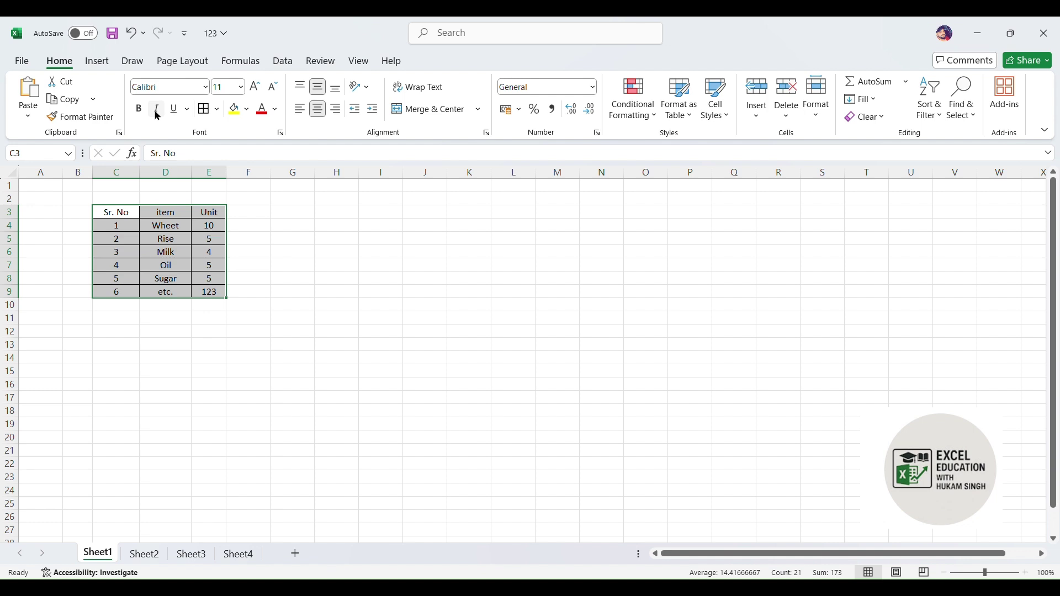
# Switch italics on and off for the table C3:E9, leaving its text upright
pyautogui.click(157, 115)
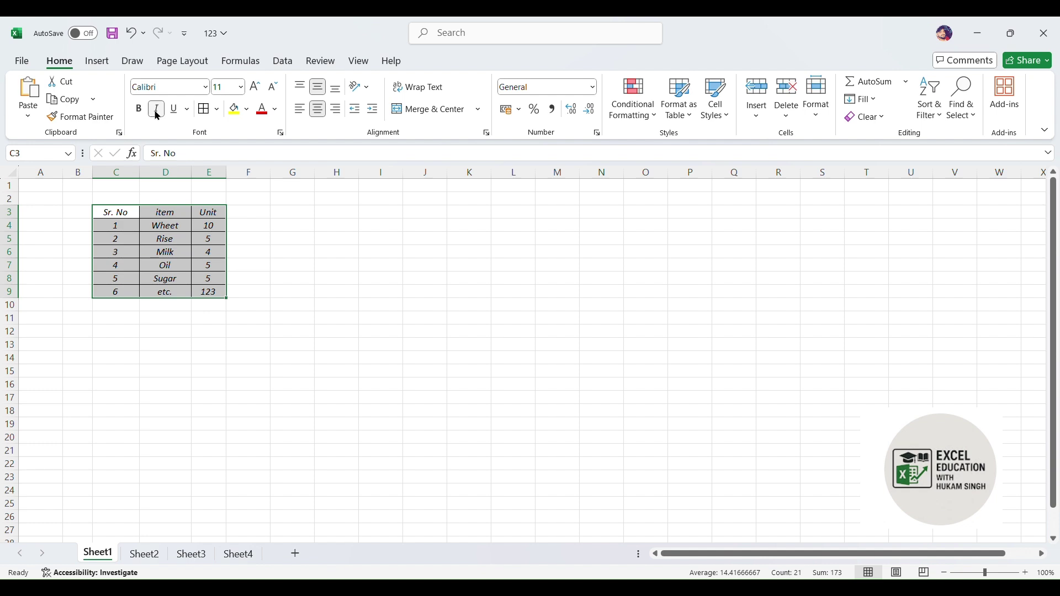
pyautogui.click(158, 115)
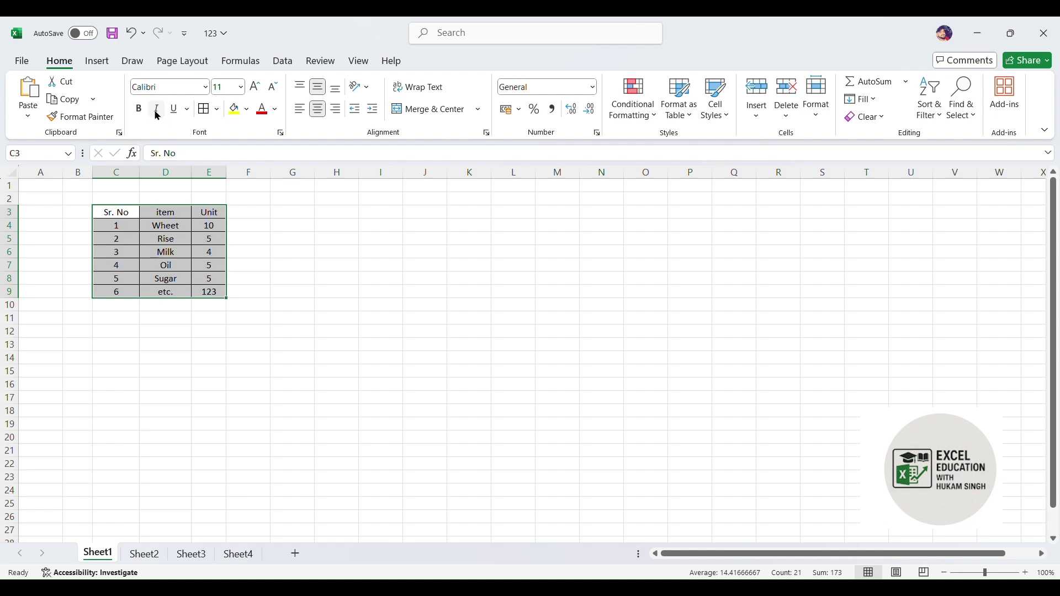
pyautogui.click(158, 114)
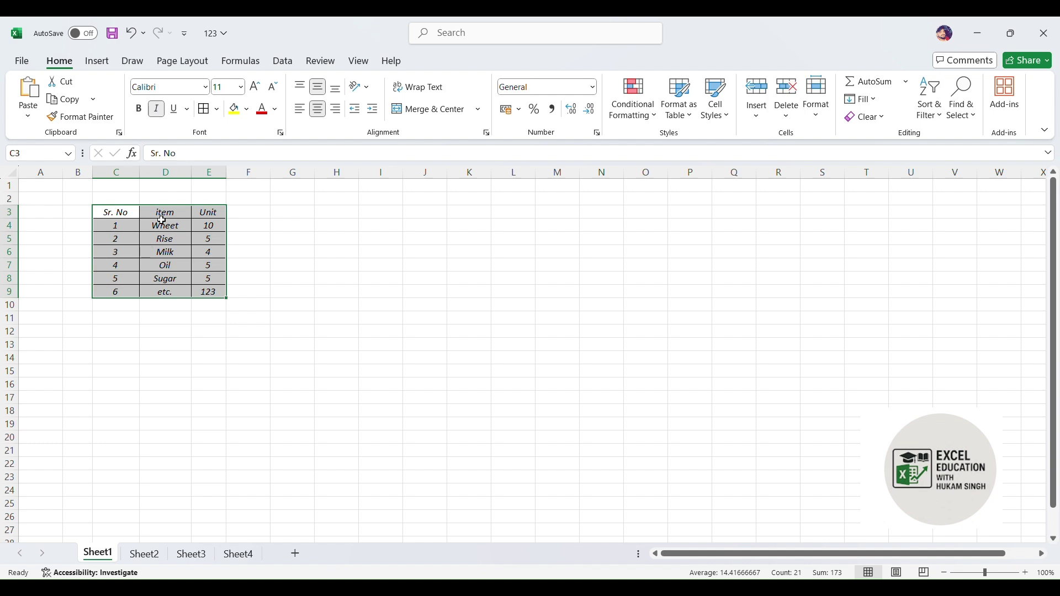
pyautogui.click(158, 109)
pyautogui.click(158, 110)
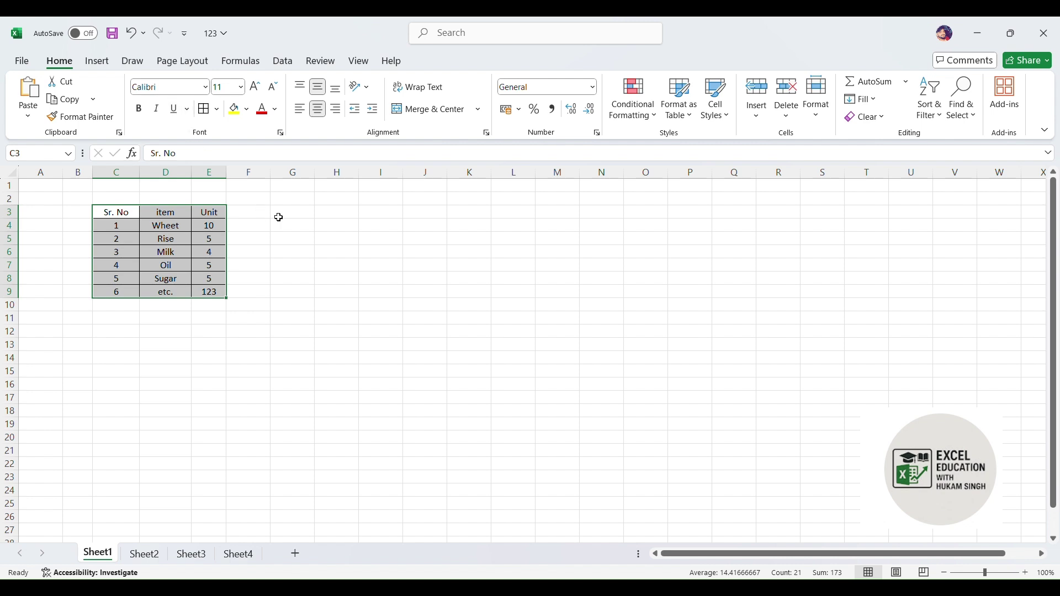
# Underline the item header in D3, then remove the underline
pyautogui.click(288, 216)
pyautogui.click(185, 216)
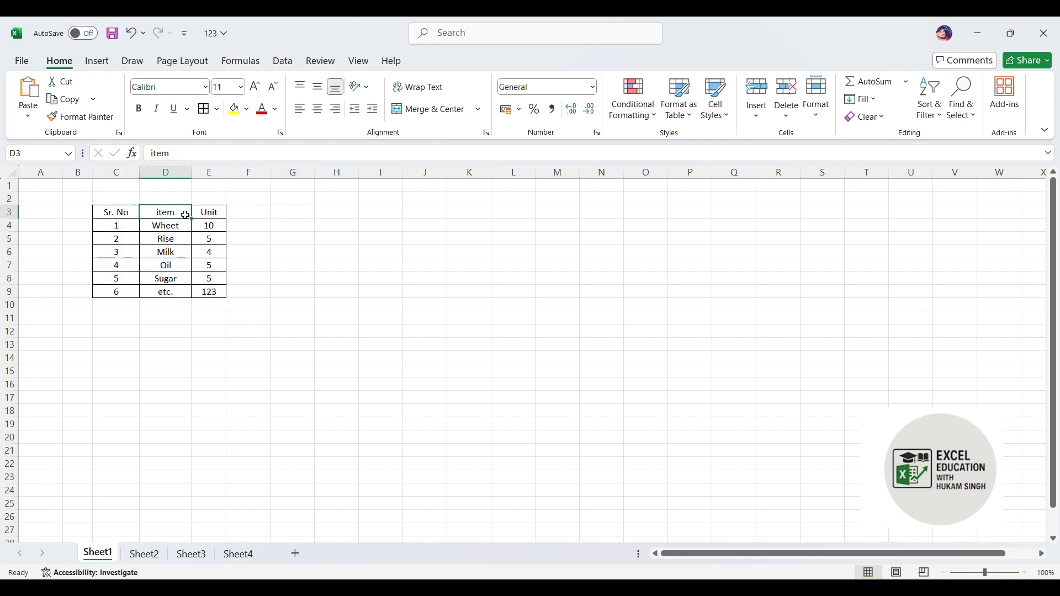
pyautogui.click(178, 114)
pyautogui.click(189, 246)
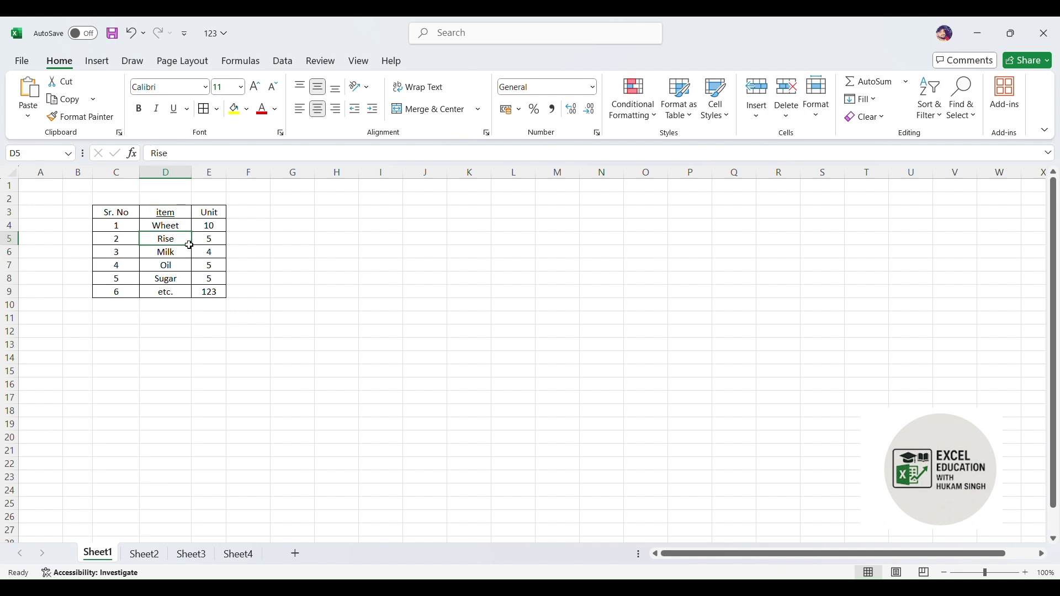
pyautogui.click(185, 212)
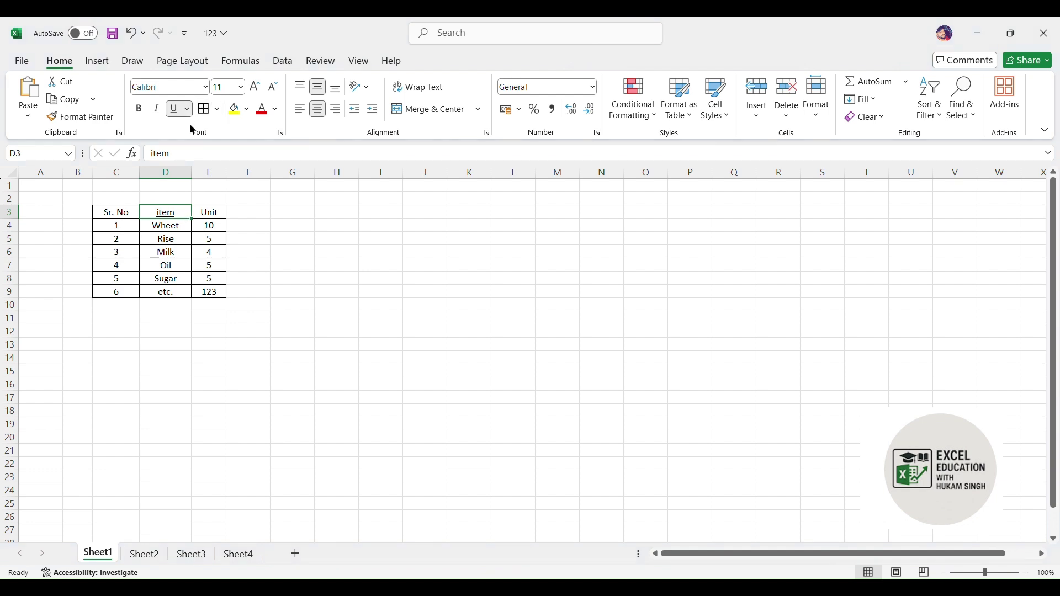
pyautogui.hotkey('ctrl', 'u')
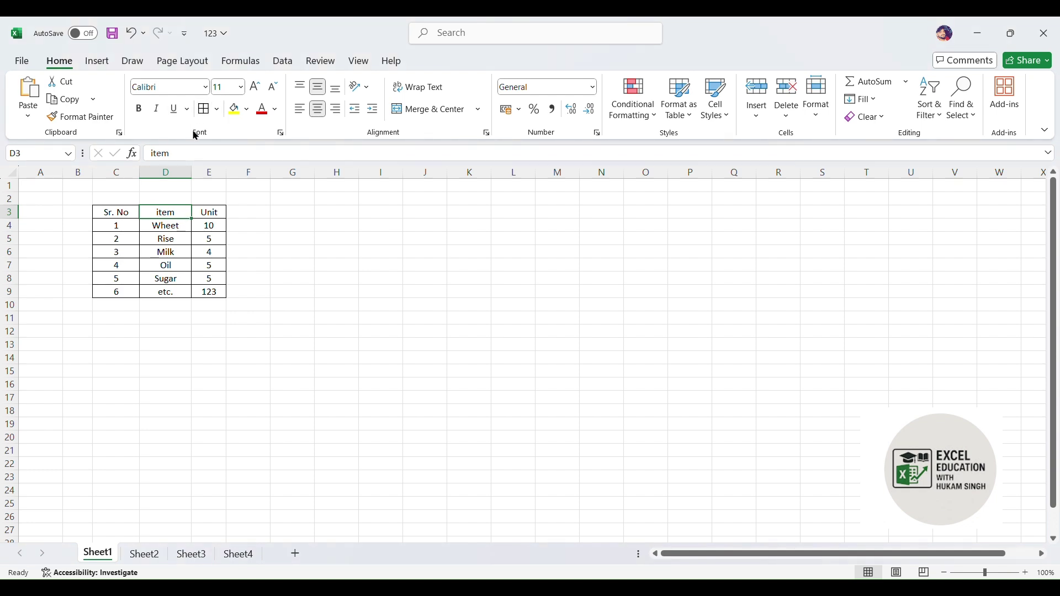
# Fill the header row C3:E3 with light blue
pyautogui.click(311, 242)
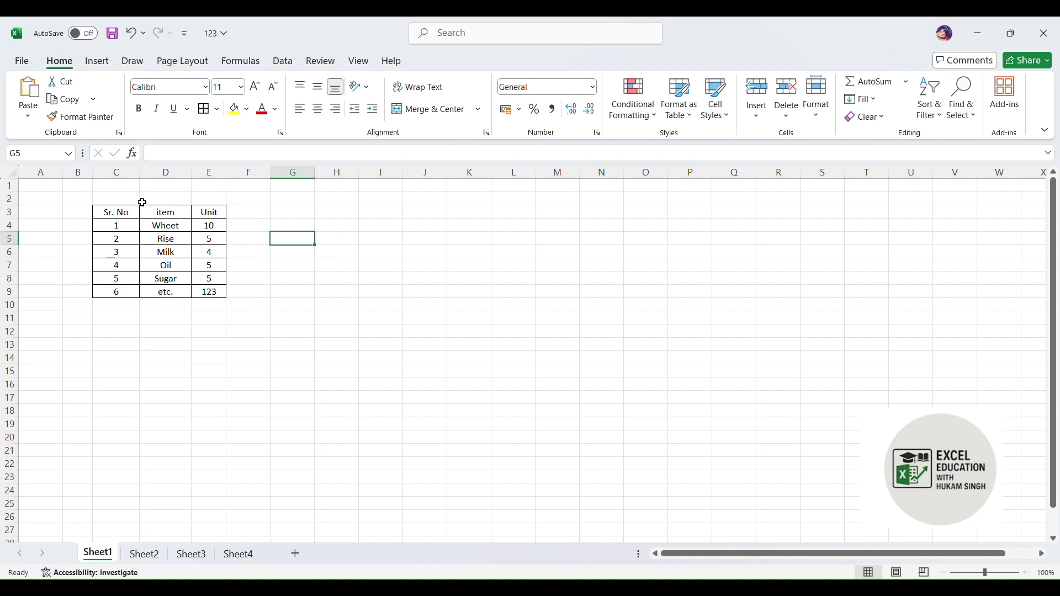
pyautogui.click(126, 214)
pyautogui.moveTo(151, 221); pyautogui.dragTo(217, 219)
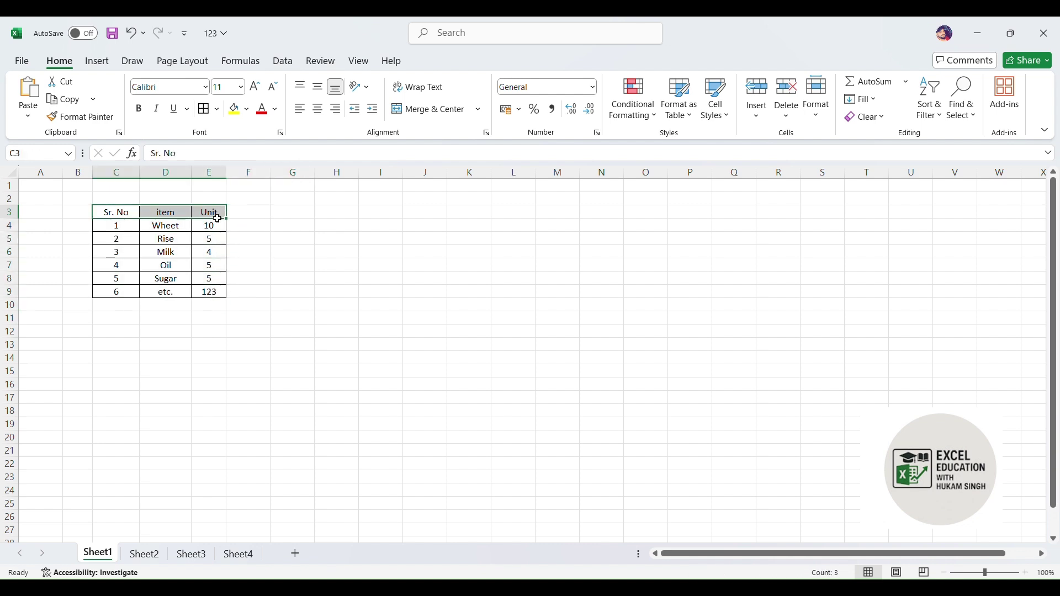
pyautogui.click(126, 213)
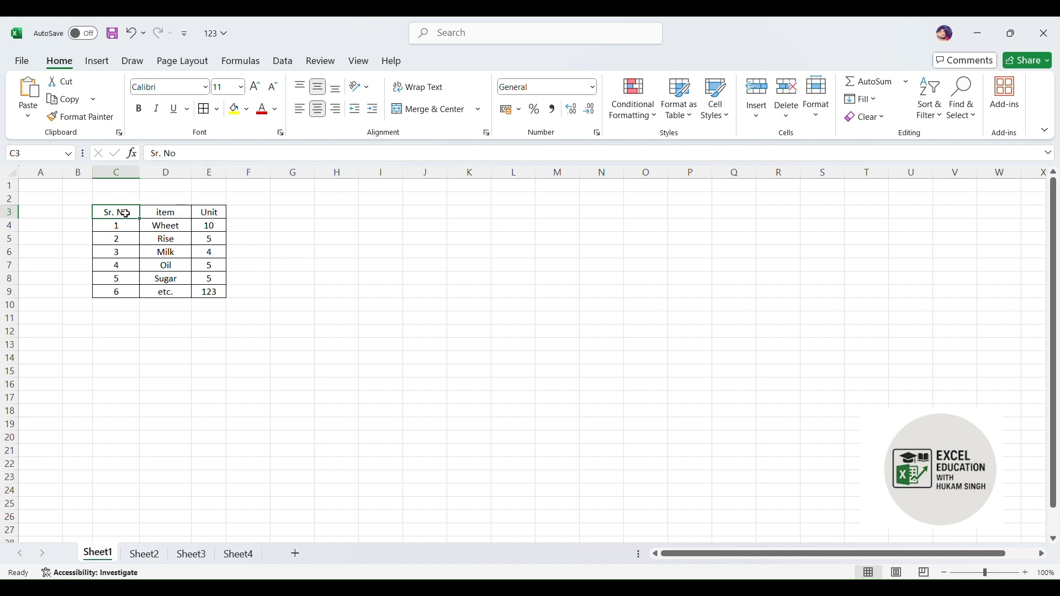
pyautogui.moveTo(127, 213); pyautogui.dragTo(200, 215)
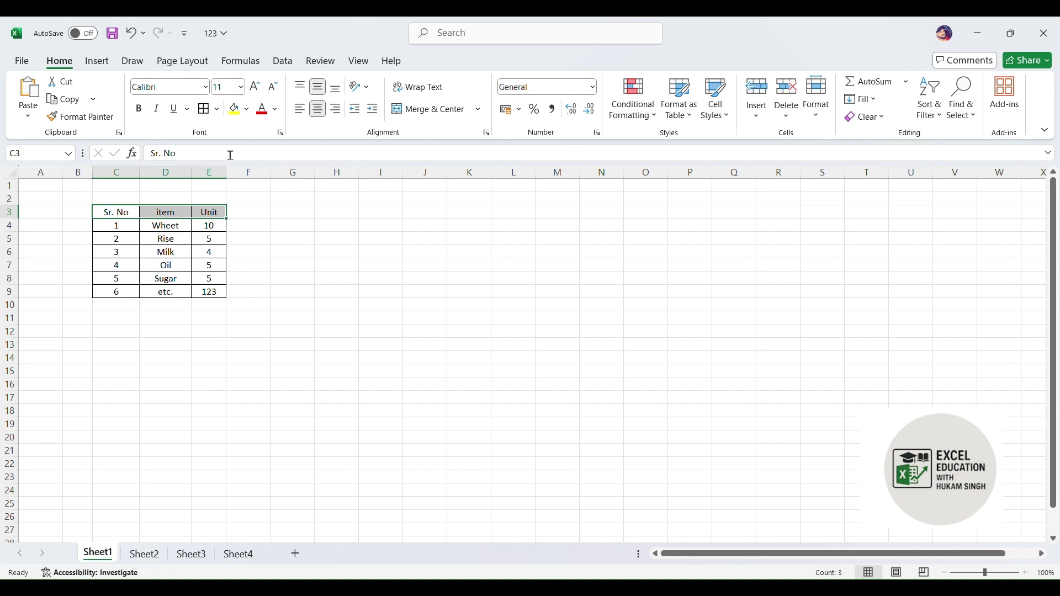
pyautogui.click(234, 110)
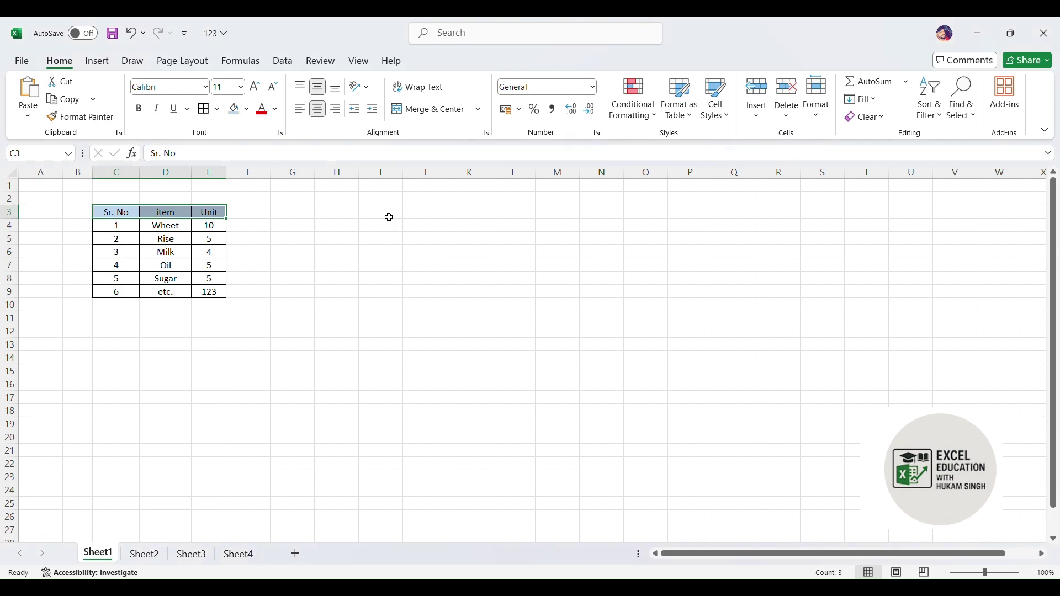
pyautogui.click(278, 230)
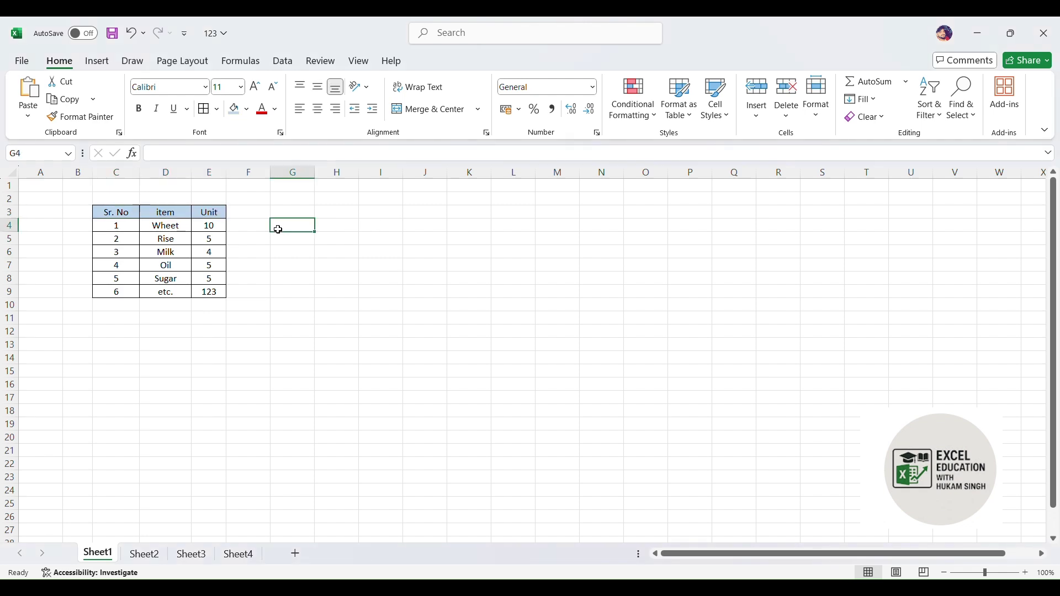
# Extend the light blue fill to the whole table C3:E9, then clear the fill from it
pyautogui.moveTo(114, 214); pyautogui.dragTo(197, 213)
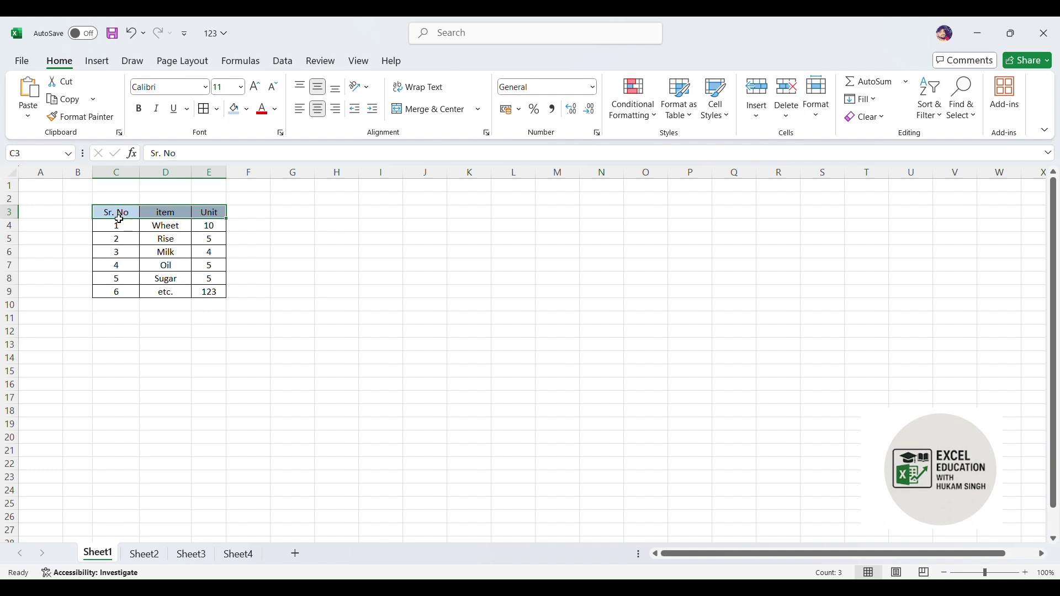
pyautogui.moveTo(115, 214); pyautogui.dragTo(208, 291)
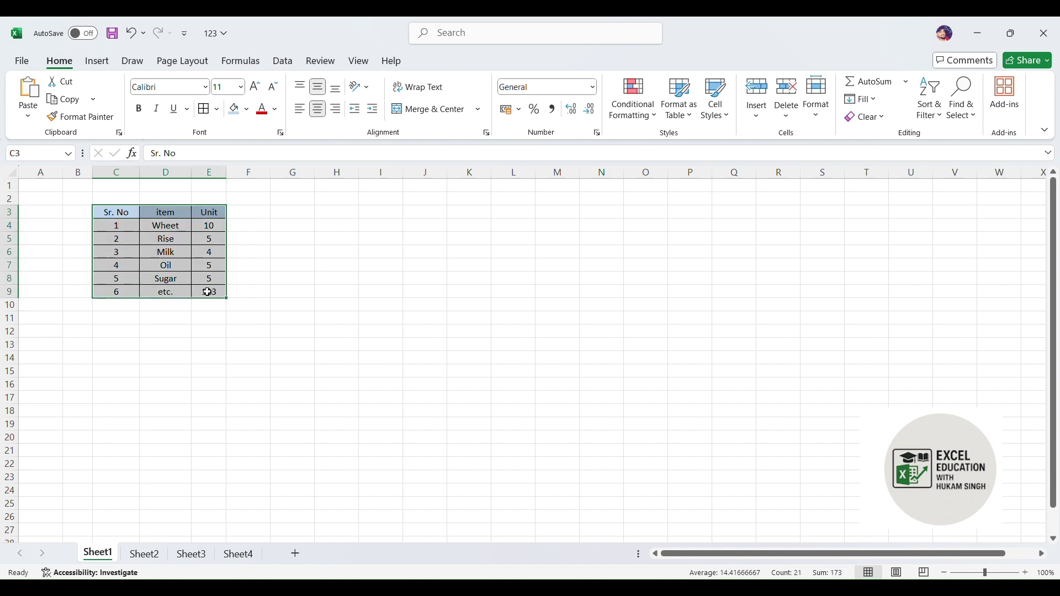
pyautogui.click(232, 110)
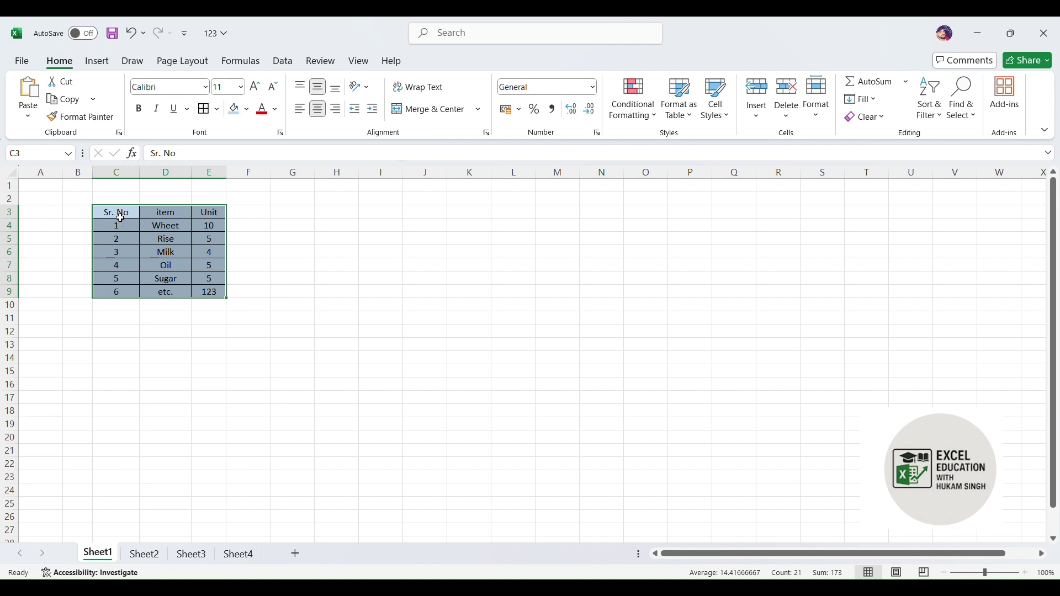
pyautogui.moveTo(120, 218)
pyautogui.mouseDown()
pyautogui.moveTo(232, 284)
pyautogui.moveTo(226, 304)
pyautogui.mouseUp()
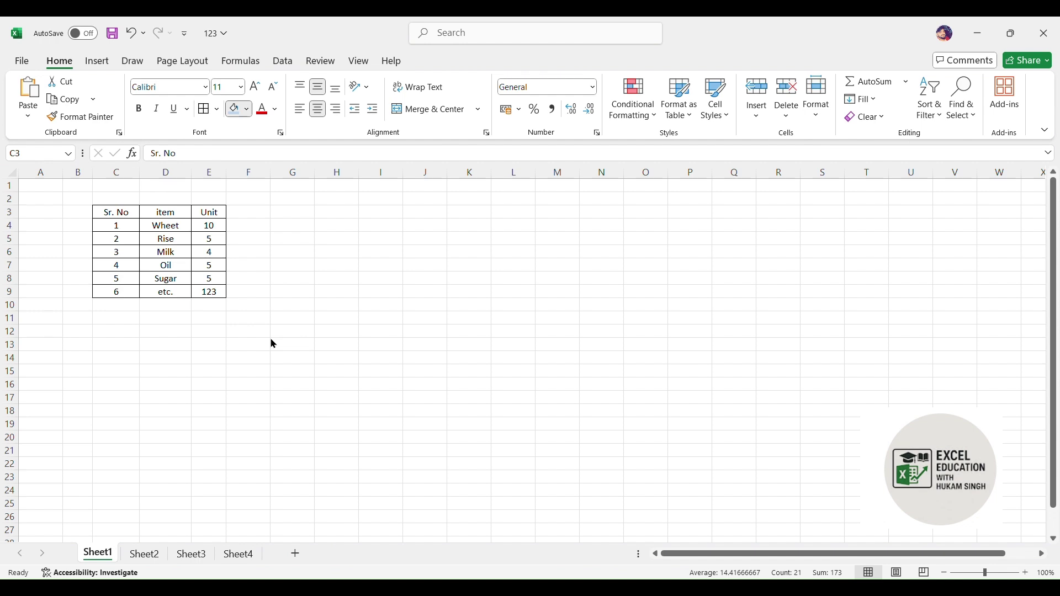
# Apply a light blue fill to only the header cells C3:E3 of the table
pyautogui.click(305, 280)
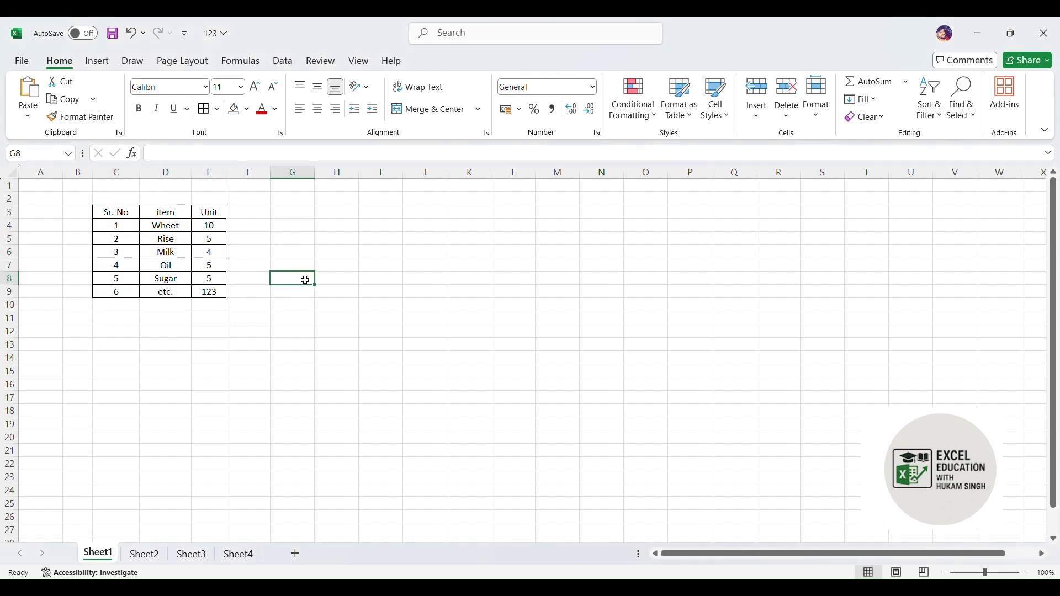
pyautogui.click(121, 216)
pyautogui.moveTo(121, 216); pyautogui.dragTo(206, 213)
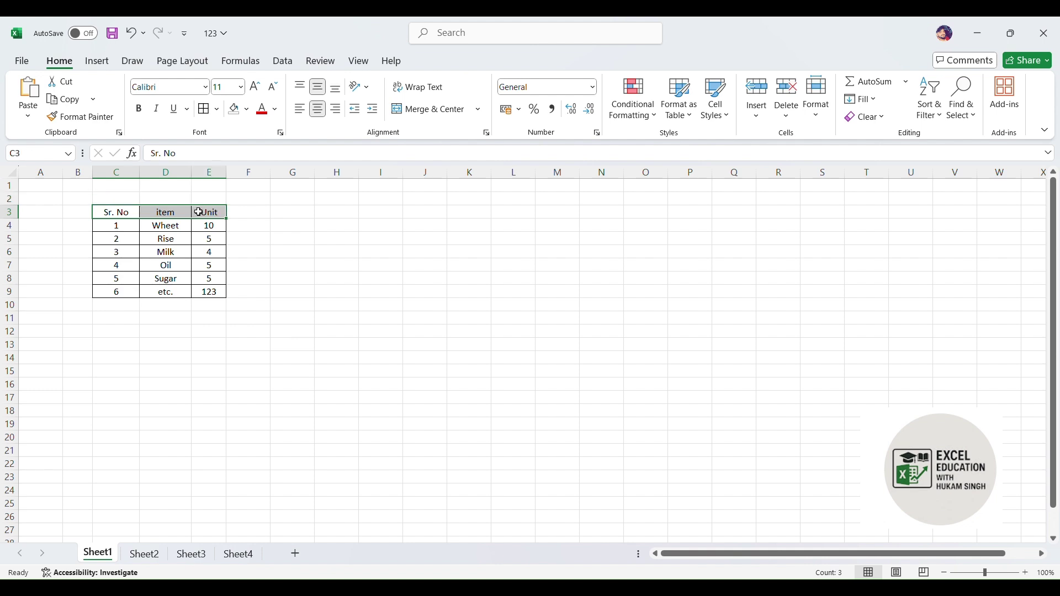
pyautogui.click(235, 110)
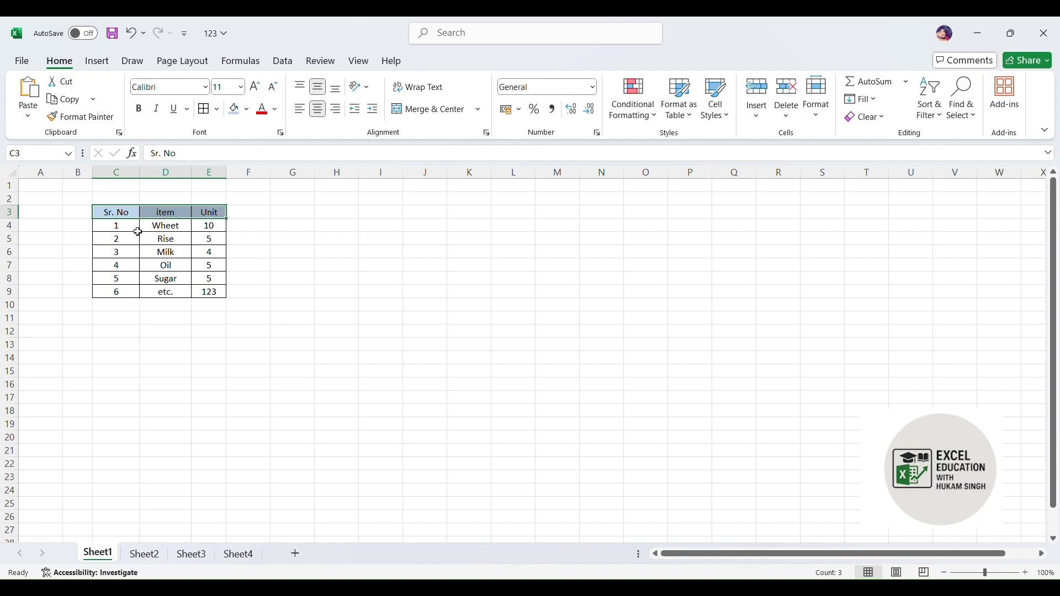
# Try a pale font color on the Wheet cell D4, then return its text to black
pyautogui.moveTo(138, 232)
pyautogui.mouseDown()
pyautogui.moveTo(190, 251)
pyautogui.moveTo(155, 232)
pyautogui.mouseUp()
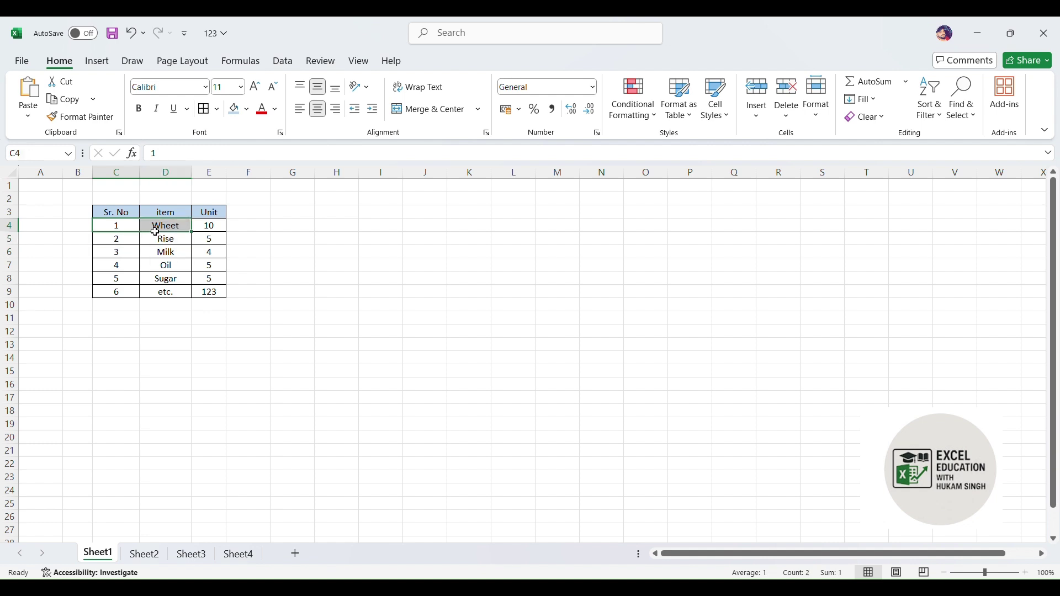
pyautogui.click(155, 232)
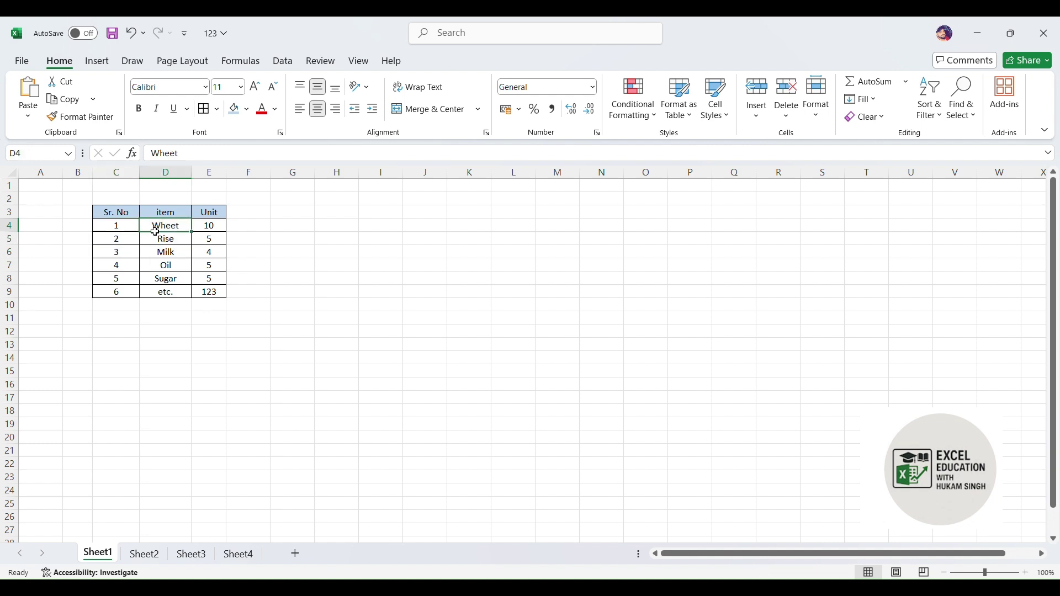
pyautogui.click(262, 113)
pyautogui.click(280, 118)
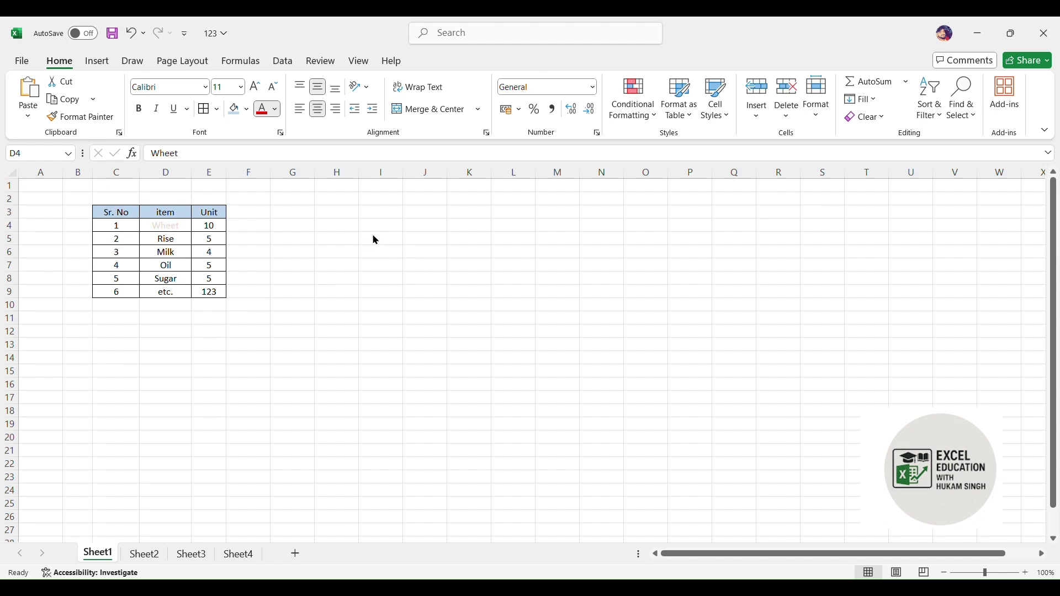
pyautogui.click(351, 234)
pyautogui.hotkey('ctrl', 'z')
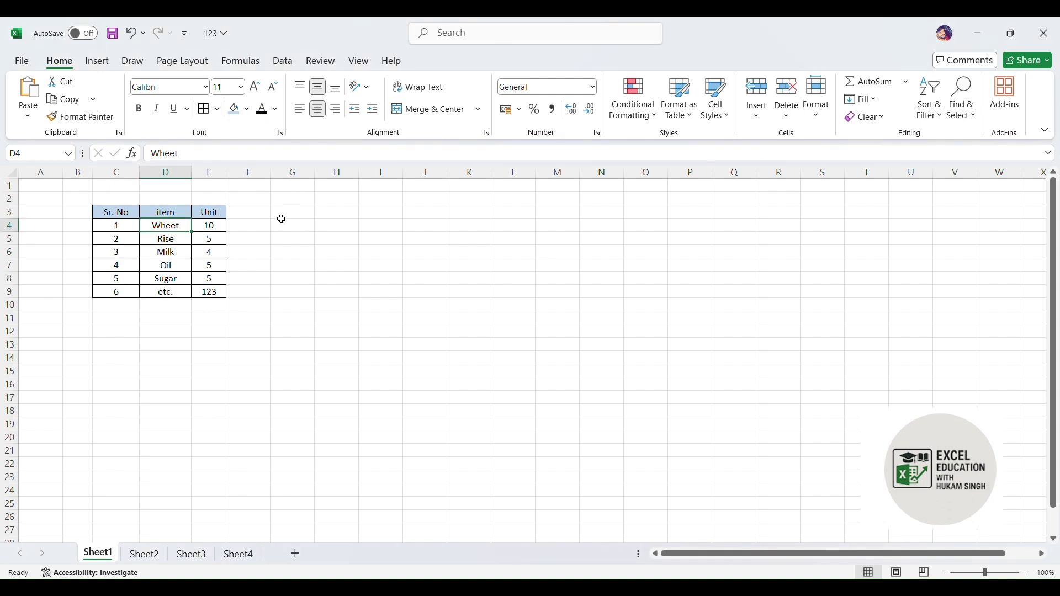
pyautogui.click(281, 216)
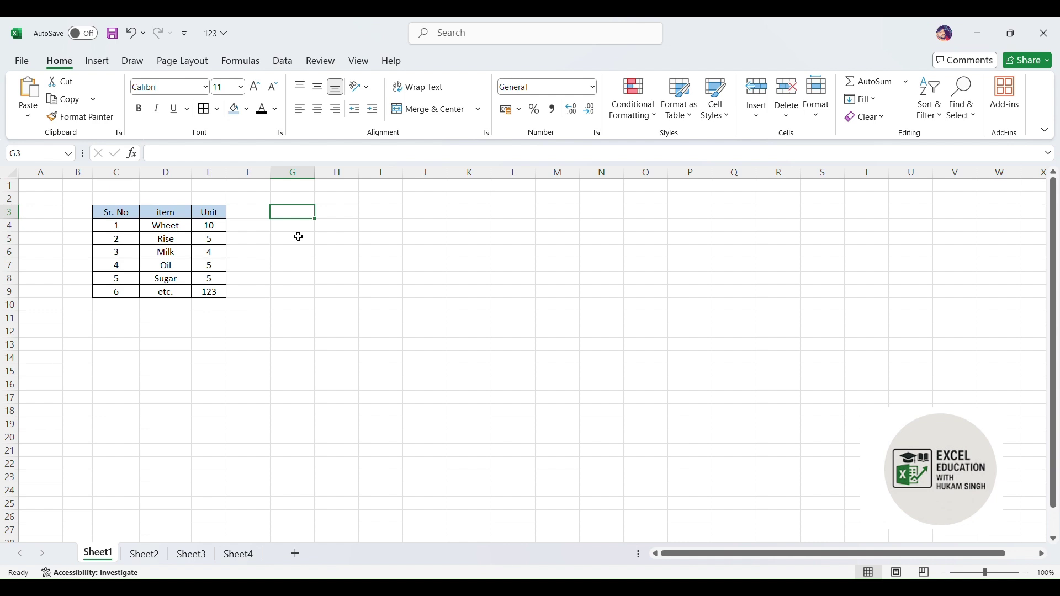
pyautogui.press('Left')
pyautogui.press('Left')
pyautogui.press('Left')
pyautogui.press('Left')
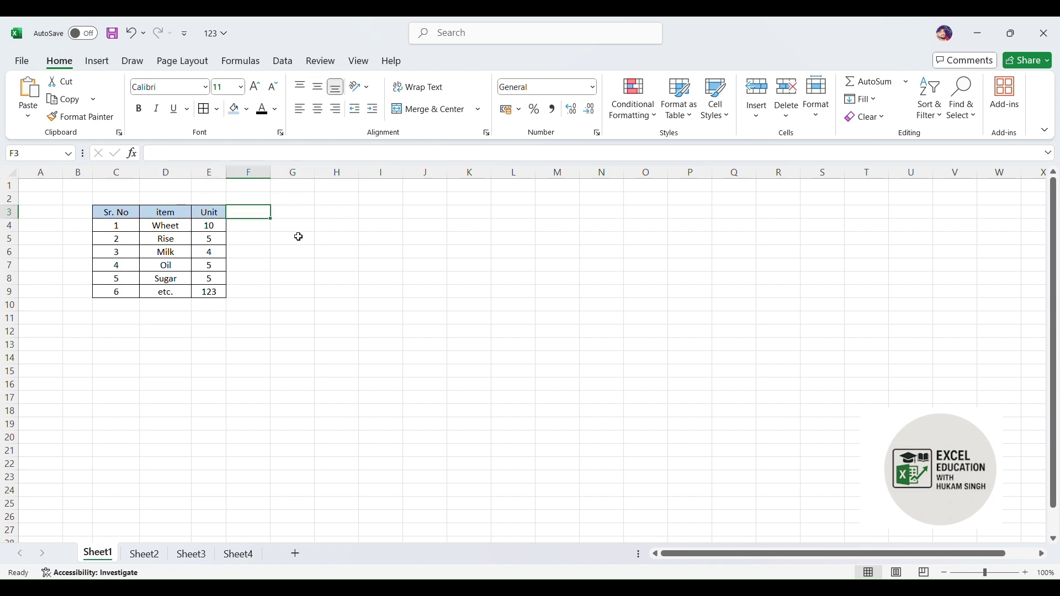
pyautogui.press('Right')
pyautogui.press('Right')
pyautogui.press('Left')
pyautogui.press('Left')
pyautogui.press('Left')
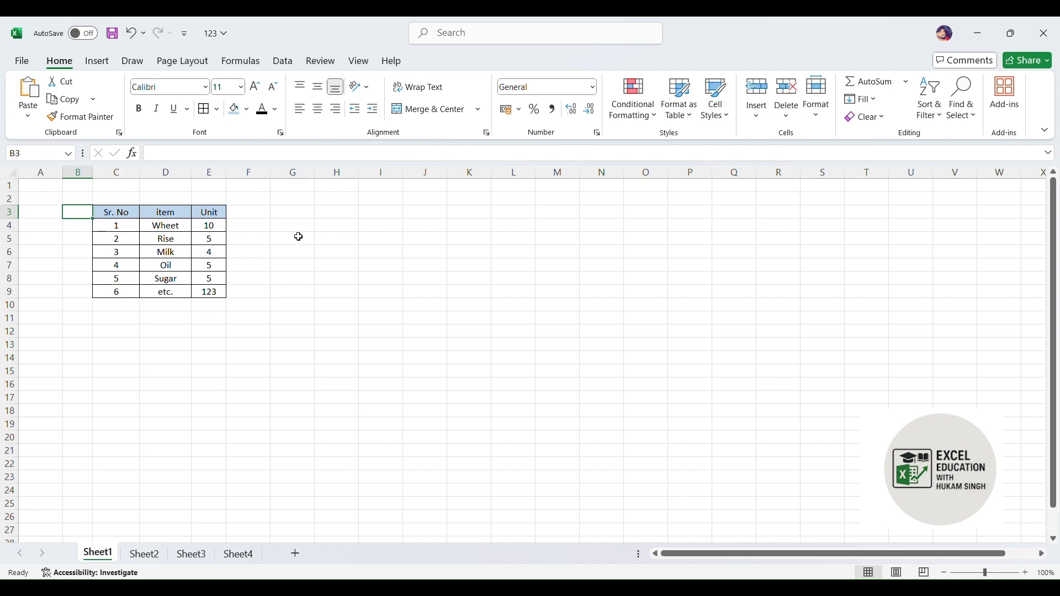
pyautogui.press('Right')
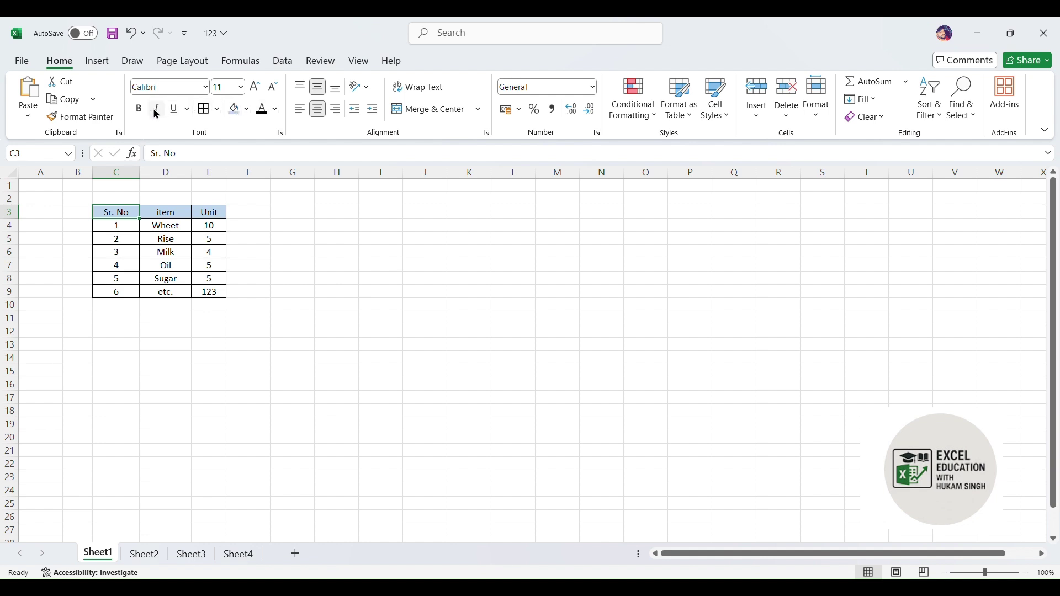
pyautogui.click(252, 215)
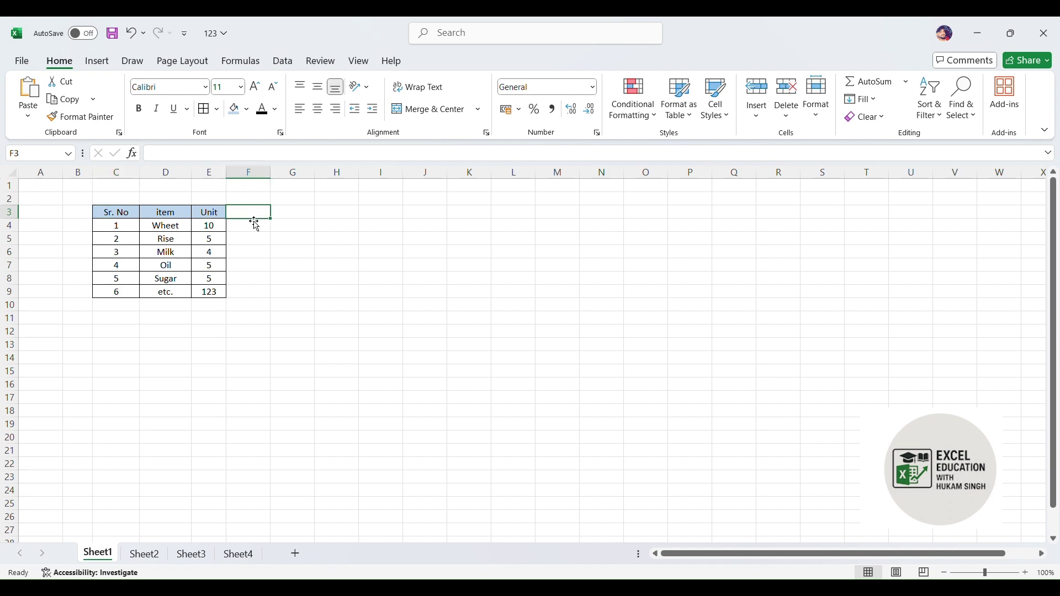
pyautogui.press('Right')
pyautogui.press('Right')
pyautogui.press('Left')
pyautogui.press('Left')
pyautogui.press('Left')
pyautogui.press('Left')
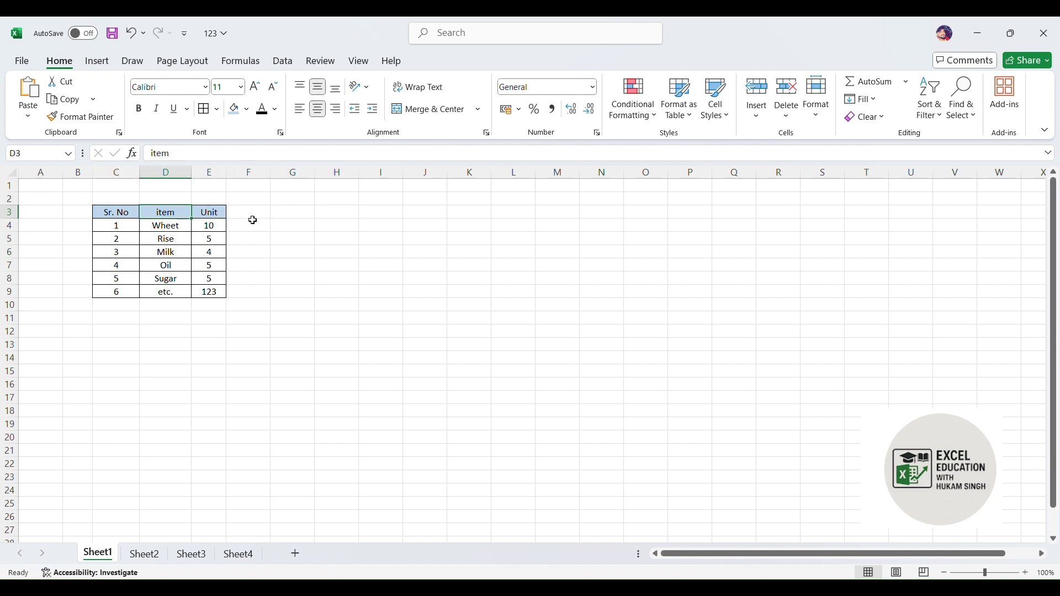
pyautogui.press('Up')
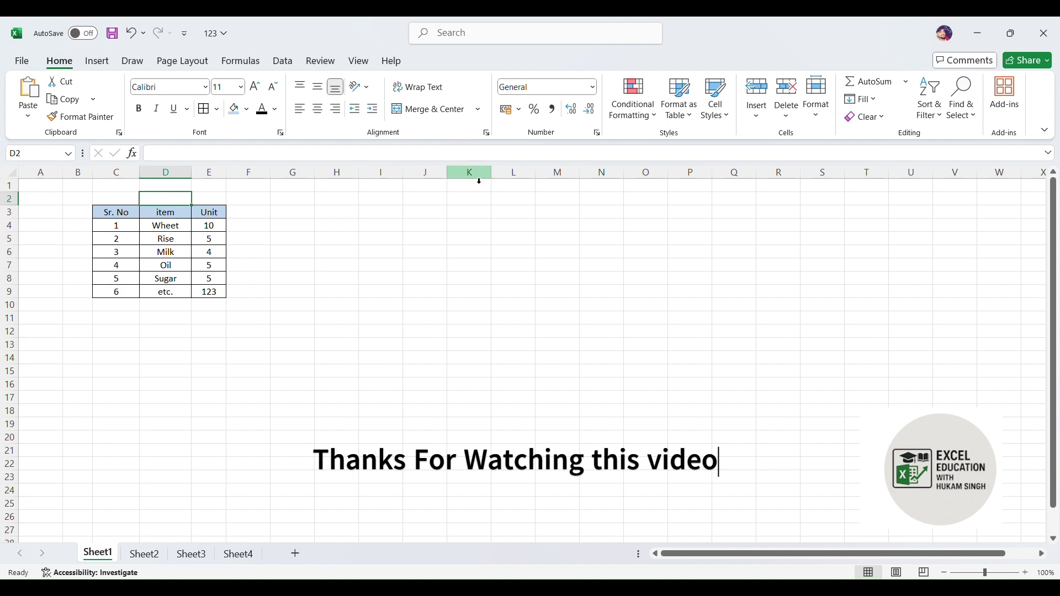
pyautogui.click(302, 216)
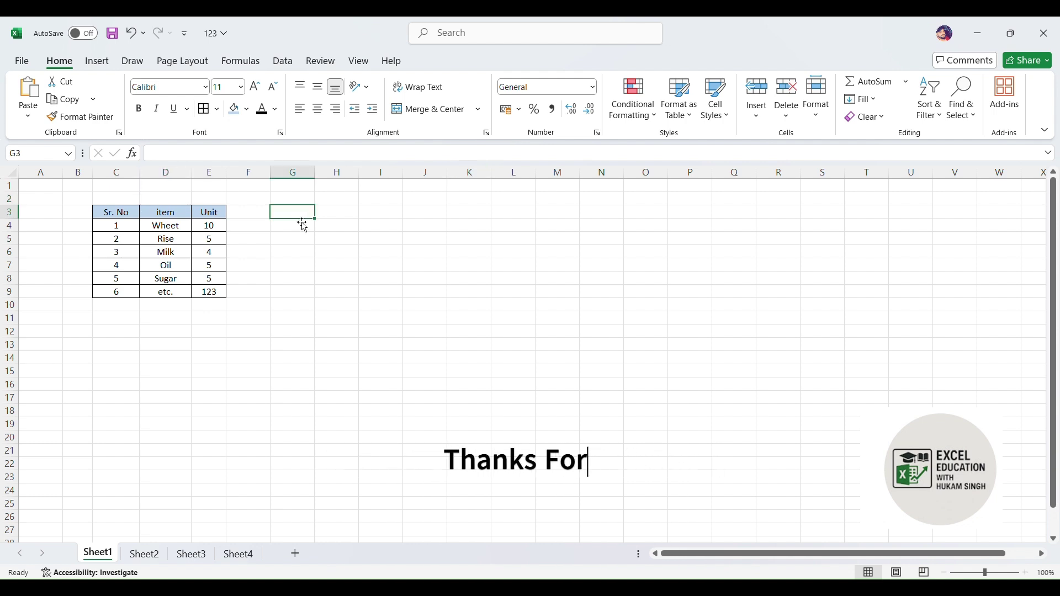